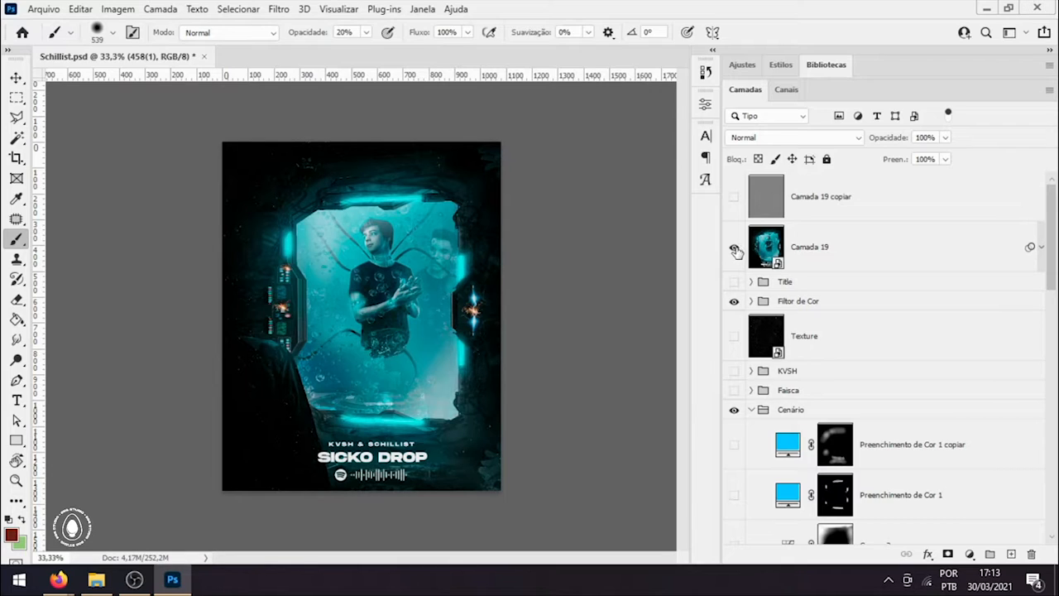
Step: Compare the finished poster with the underlying scene by hiding Camada 19 and showing it again
{"action": "left_click", "coordinate": [736, 252]}
{"action": "scroll", "coordinate": [874, 348], "scroll_direction": "down", "scroll_amount": 5}
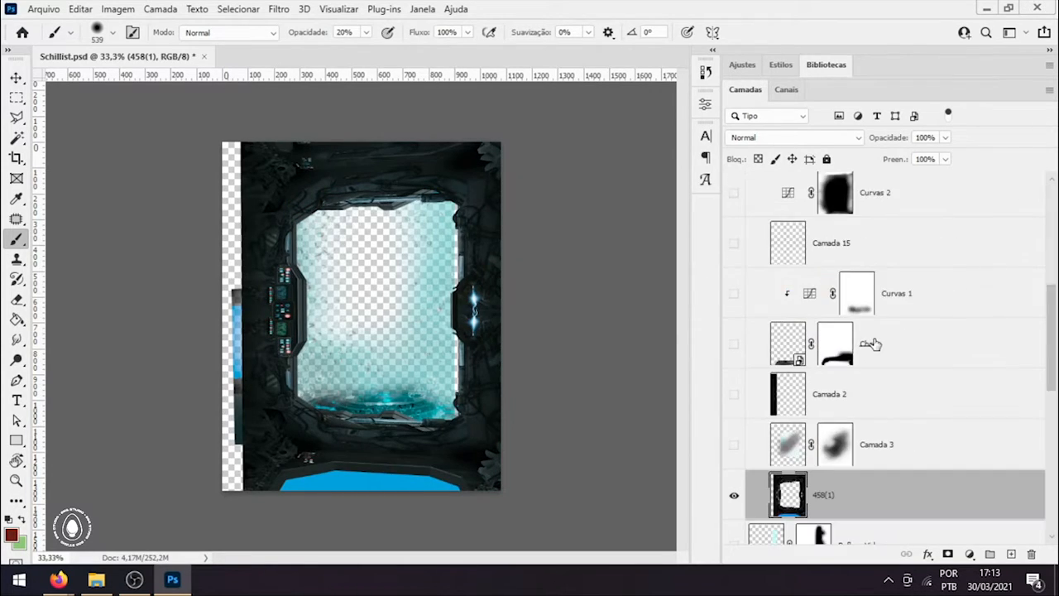
{"action": "scroll", "coordinate": [874, 354], "scroll_direction": "up", "scroll_amount": 5}
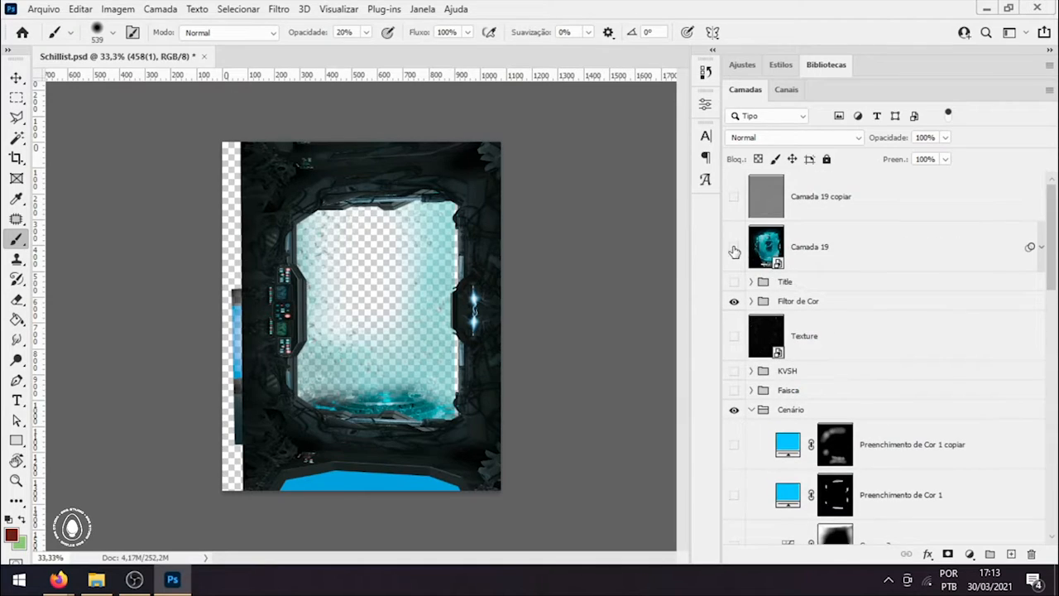
{"action": "left_click", "coordinate": [735, 250]}
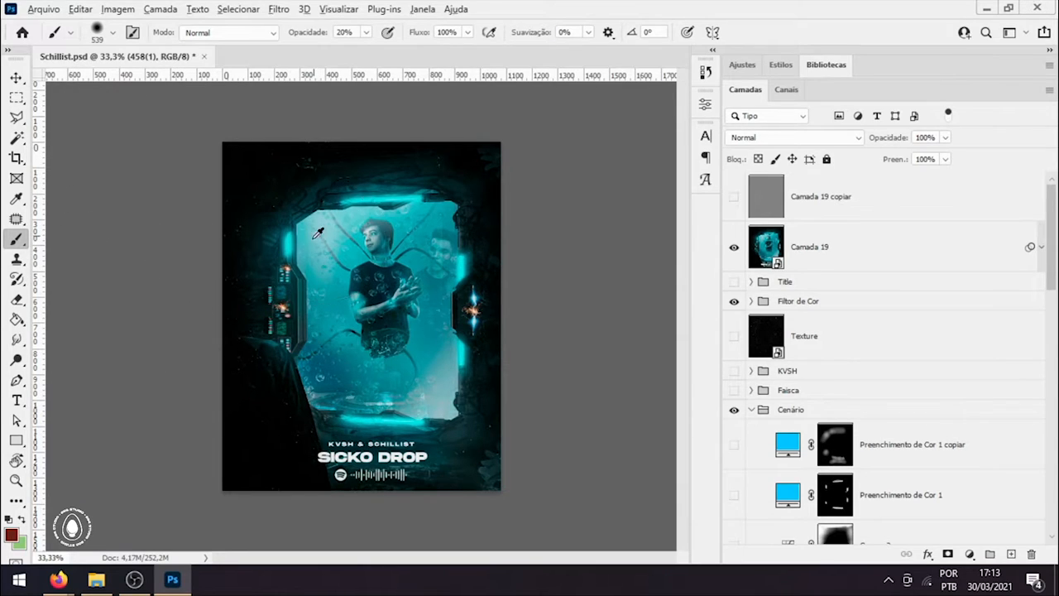
Step: Set the brush to 100% opacity, a size of 210 and the bright red foreground colour ff2300
{"action": "left_click_drag", "start_coordinate": [312, 241], "coordinate": [297, 331]}
{"action": "left_click_drag", "start_coordinate": [302, 32], "coordinate": [321, 34]}
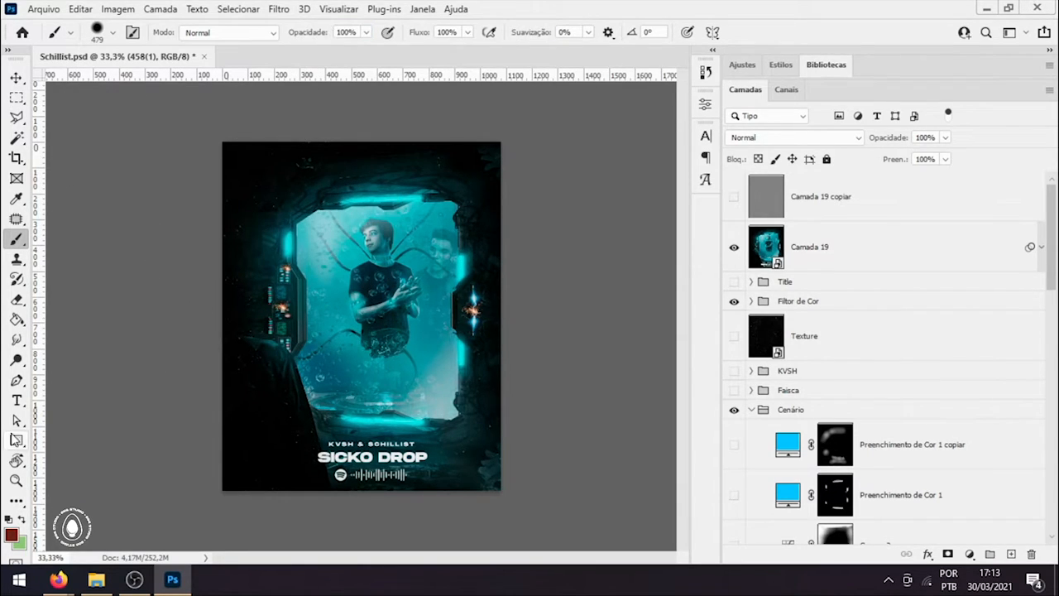
{"action": "left_click", "coordinate": [11, 535]}
{"action": "left_click", "coordinate": [825, 296]}
{"action": "left_click", "coordinate": [944, 288]}
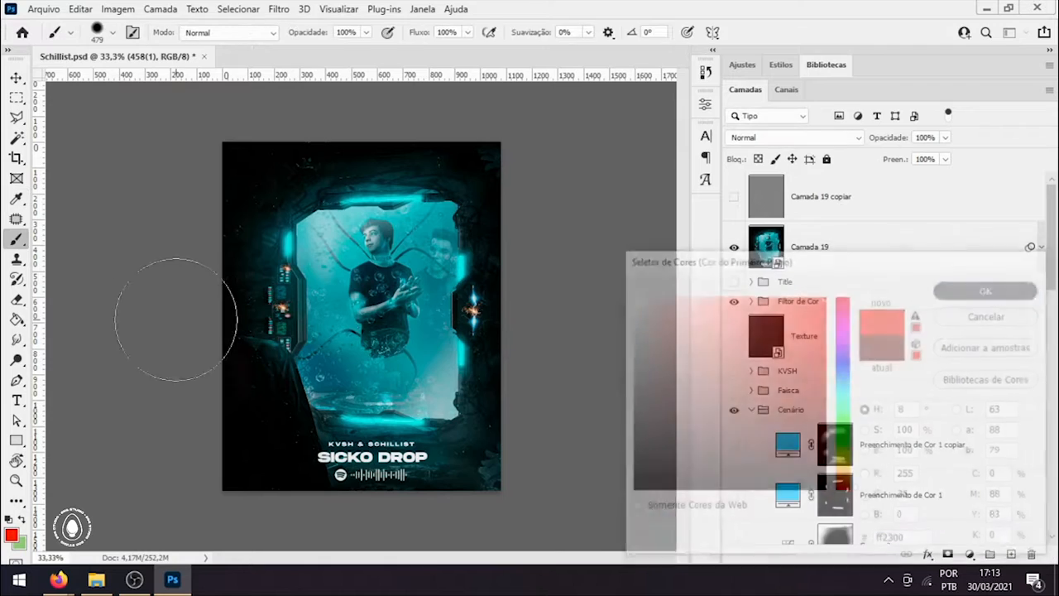
{"action": "left_click_drag", "start_coordinate": [244, 244], "coordinate": [200, 256]}
{"action": "mouse_move", "coordinate": [359, 205]}
{"action": "left_mouse_down"}
{"action": "mouse_move", "coordinate": [335, 232]}
{"action": "mouse_move", "coordinate": [319, 227]}
{"action": "mouse_move", "coordinate": [408, 230]}
{"action": "left_mouse_up"}
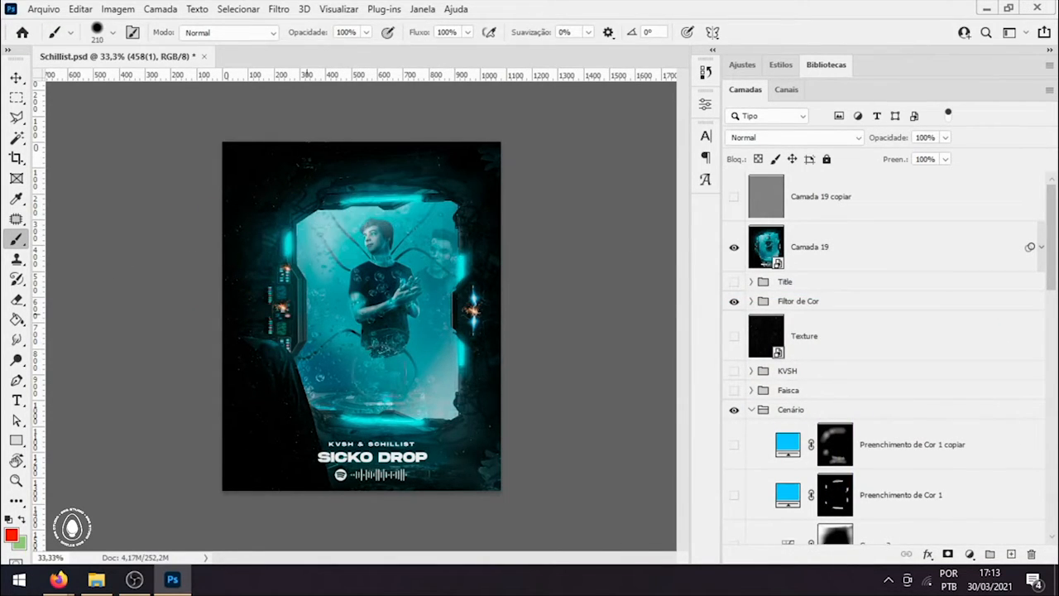
Step: Create a new layer above Camada 19 and paint a thick red ring around the singer in the window
{"action": "left_click", "coordinate": [928, 267]}
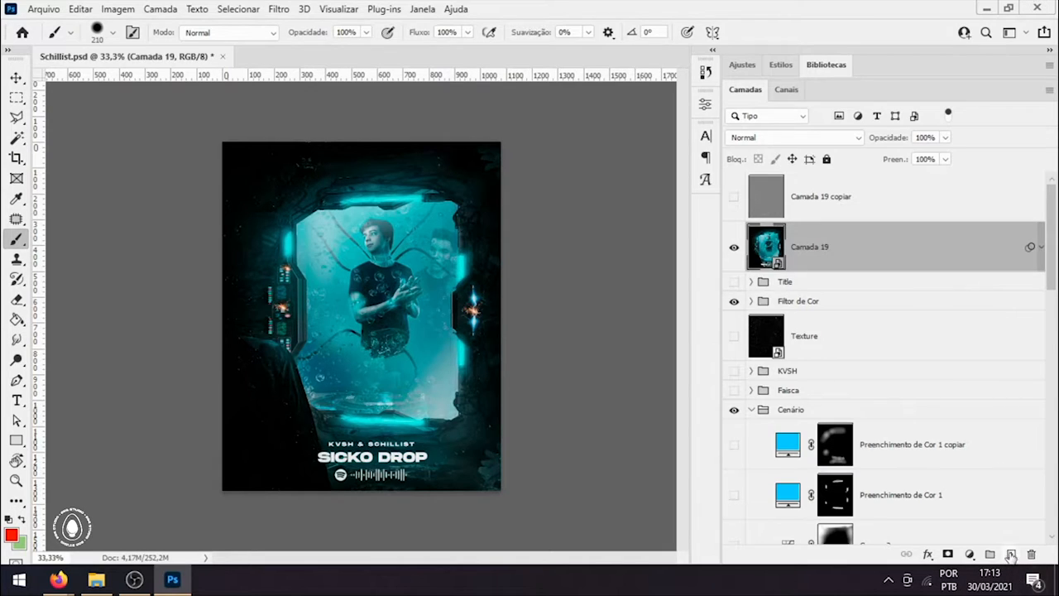
{"action": "left_click", "coordinate": [1012, 554]}
{"action": "mouse_move", "coordinate": [421, 220]}
{"action": "left_mouse_down"}
{"action": "mouse_move", "coordinate": [394, 221]}
{"action": "mouse_move", "coordinate": [305, 284]}
{"action": "left_mouse_up"}
{"action": "mouse_move", "coordinate": [345, 385]}
{"action": "left_mouse_down"}
{"action": "mouse_move", "coordinate": [442, 194]}
{"action": "mouse_move", "coordinate": [355, 269]}
{"action": "mouse_move", "coordinate": [359, 213]}
{"action": "mouse_move", "coordinate": [325, 211]}
{"action": "mouse_move", "coordinate": [377, 378]}
{"action": "mouse_move", "coordinate": [388, 199]}
{"action": "mouse_move", "coordinate": [357, 187]}
{"action": "left_mouse_up"}
{"action": "key", "text": "ctrl+z"}
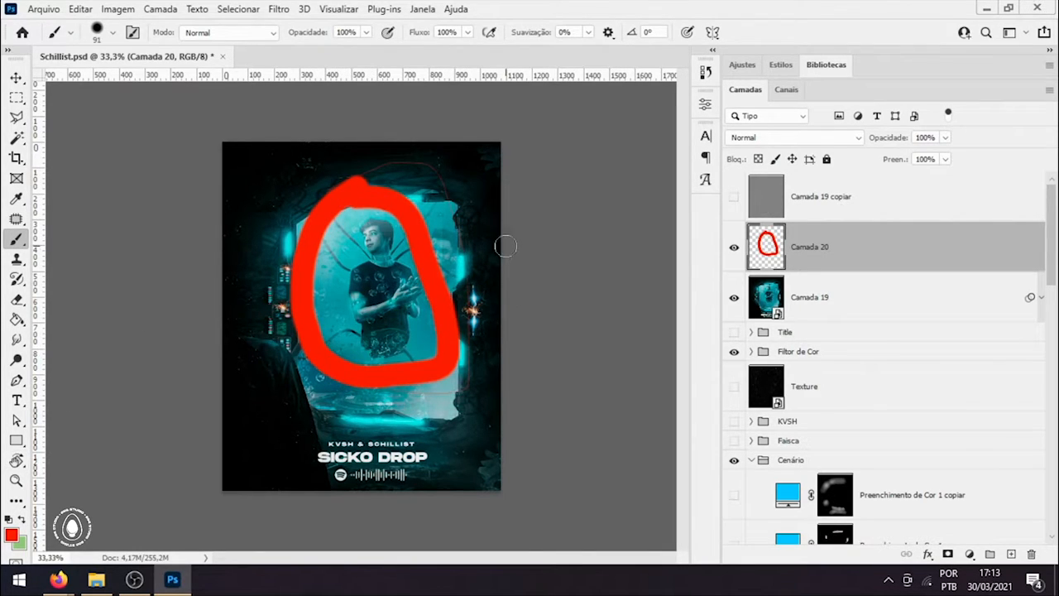
{"action": "left_click_drag", "start_coordinate": [403, 305], "coordinate": [488, 291]}
{"action": "left_click_drag", "start_coordinate": [287, 280], "coordinate": [272, 264]}
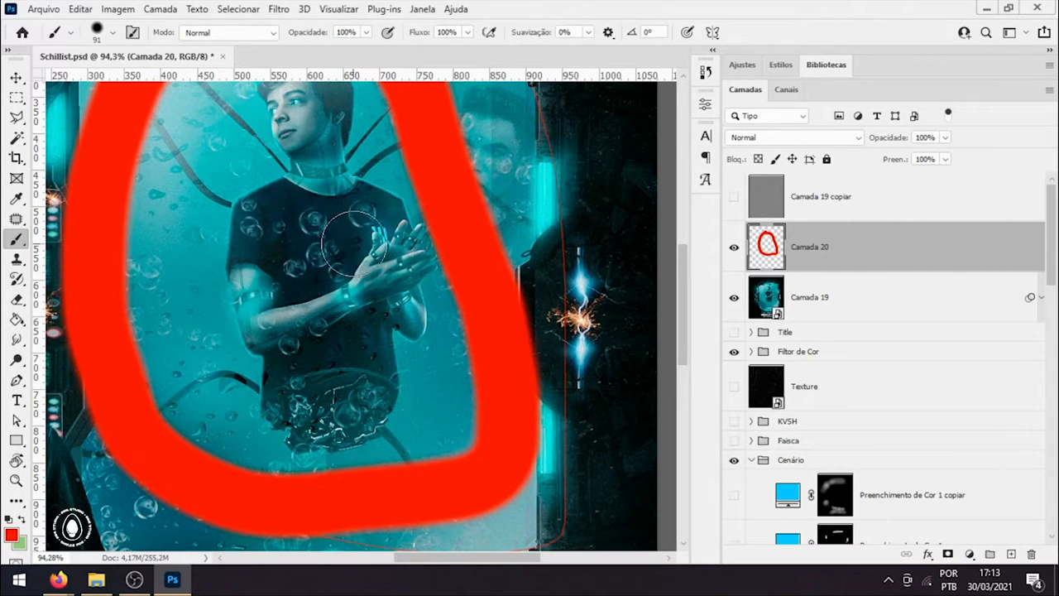
Step: Try a wider red ring around the surrounding ship interior, and remove the red markings together with their layer
{"action": "left_click_drag", "start_coordinate": [374, 251], "coordinate": [309, 269]}
{"action": "left_click_drag", "start_coordinate": [319, 138], "coordinate": [168, 161]}
{"action": "mouse_move", "coordinate": [199, 385]}
{"action": "left_mouse_down"}
{"action": "mouse_move", "coordinate": [398, 438]}
{"action": "mouse_move", "coordinate": [509, 174]}
{"action": "mouse_move", "coordinate": [199, 128]}
{"action": "left_mouse_up"}
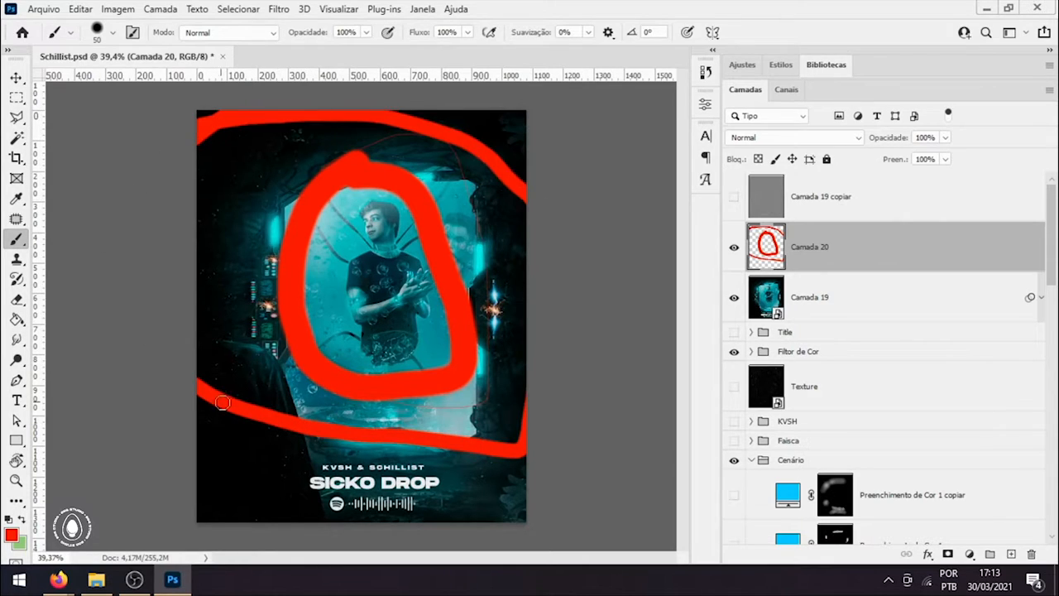
{"action": "key", "text": "ctrl+z"}
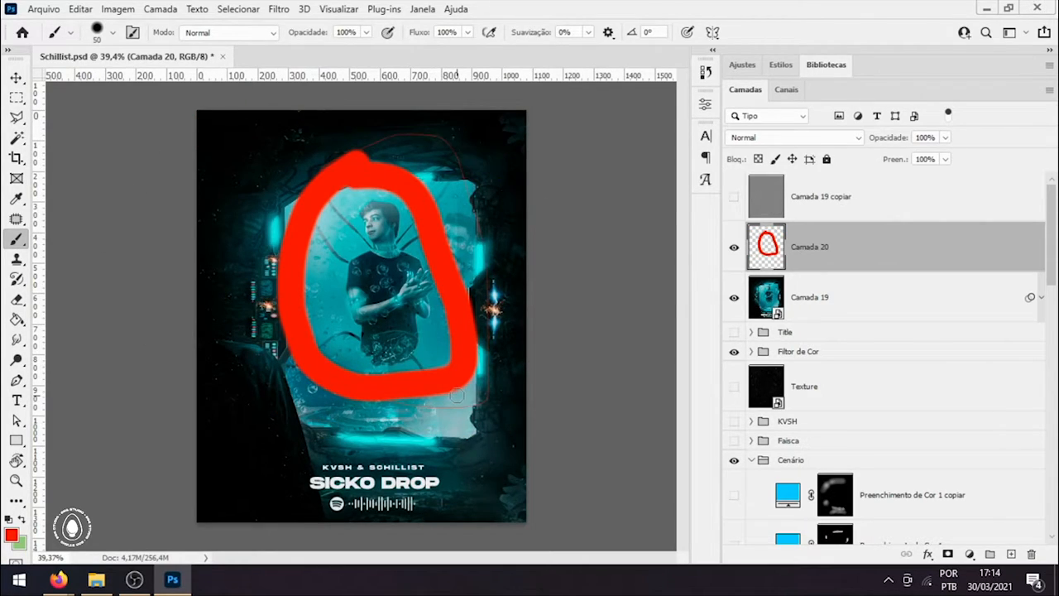
{"action": "key", "text": "Delete"}
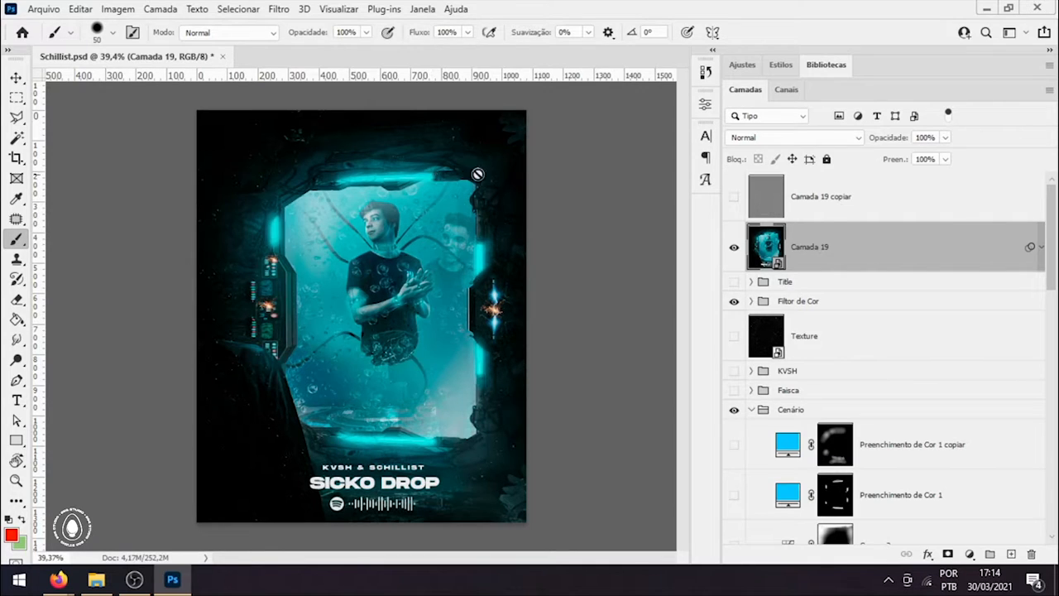
Step: Hide Camada 19 to reveal the bare 458(1) frame layer
{"action": "left_click", "coordinate": [736, 249]}
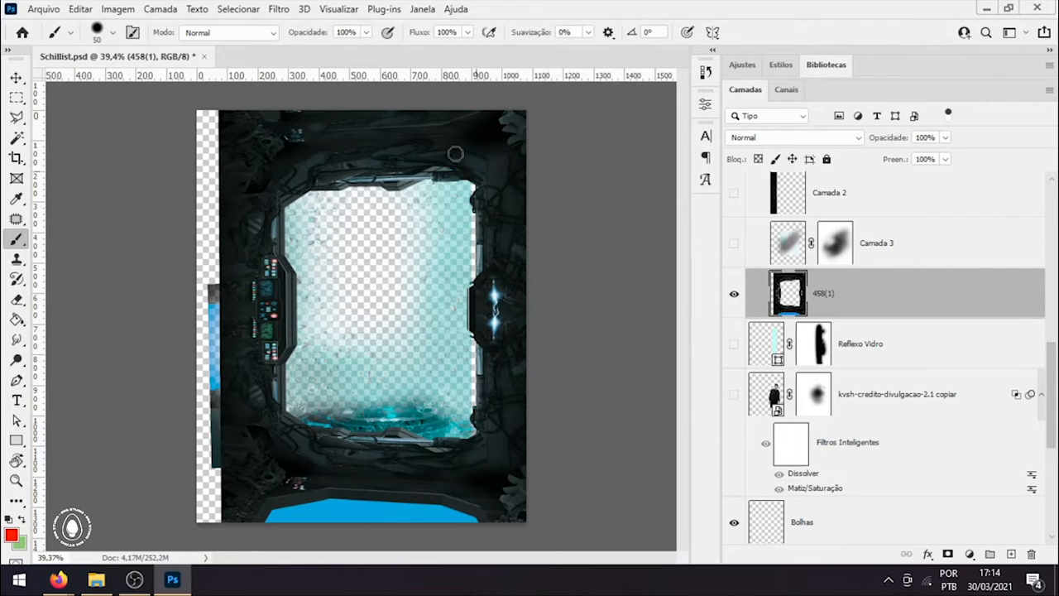
Step: Switch to the IMG folder in File Explorer, examine the source image 458(1).jpg at full size, and return to Photoshop
{"action": "key", "text": "alt+Tab"}
{"action": "key", "text": "alt+Tab"}
{"action": "key", "text": "alt+Tab"}
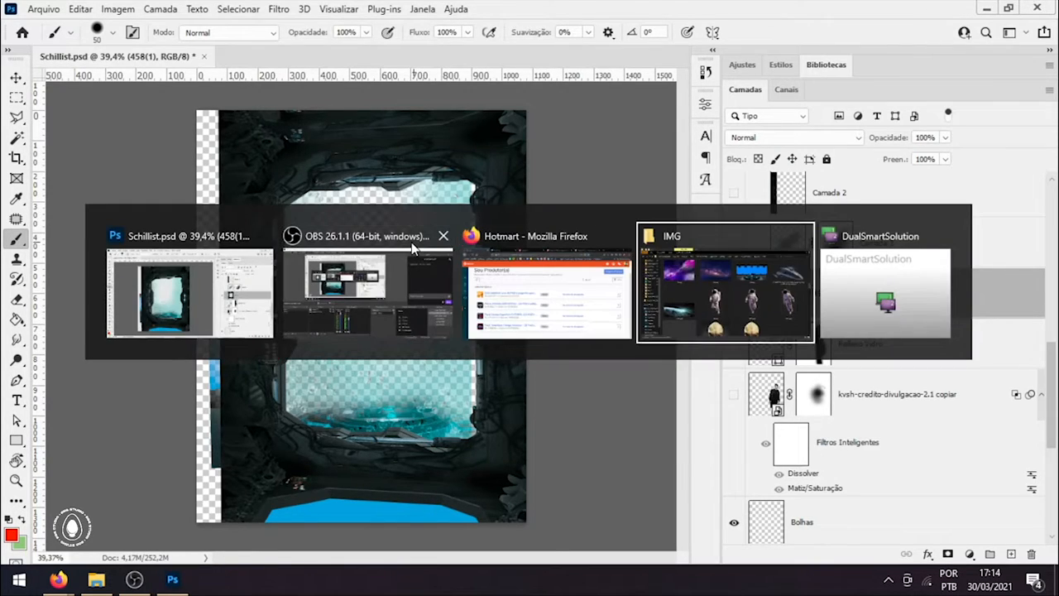
{"action": "scroll", "coordinate": [307, 343], "scroll_direction": "down", "scroll_amount": 4}
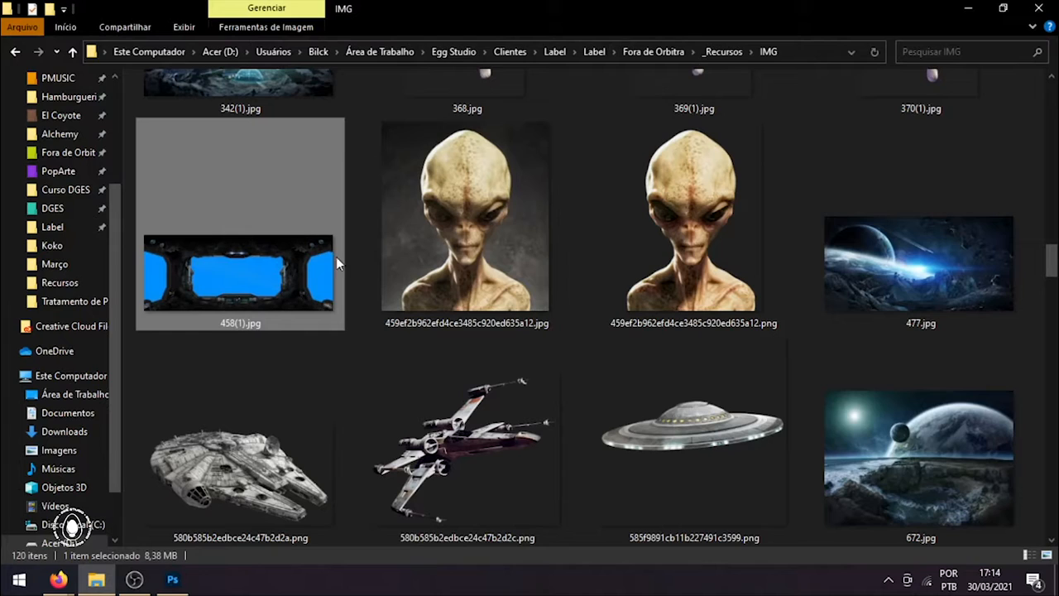
{"action": "double_click", "coordinate": [234, 260]}
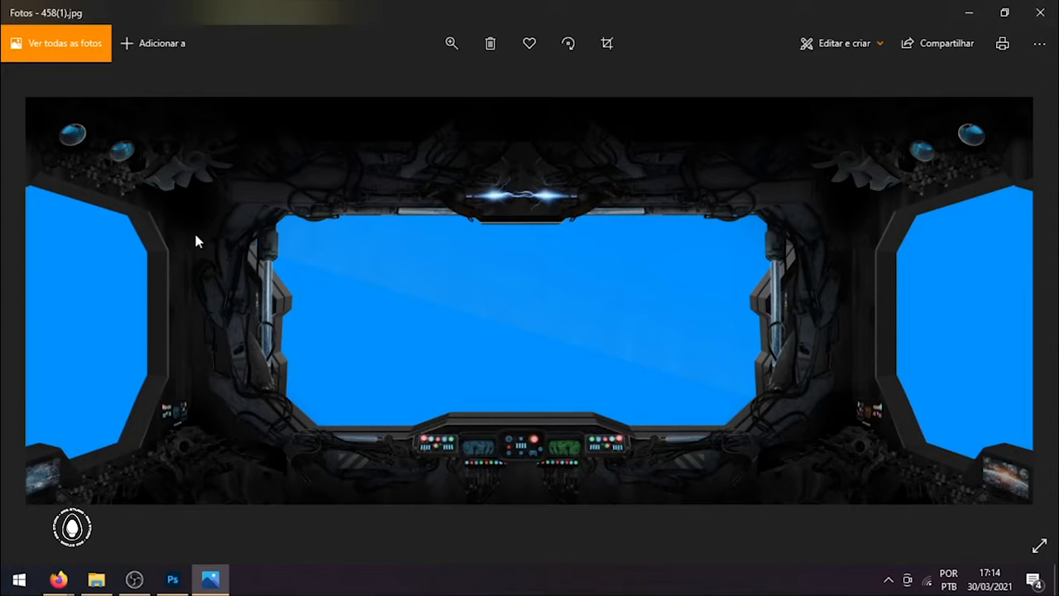
{"action": "left_click", "coordinate": [1041, 13]}
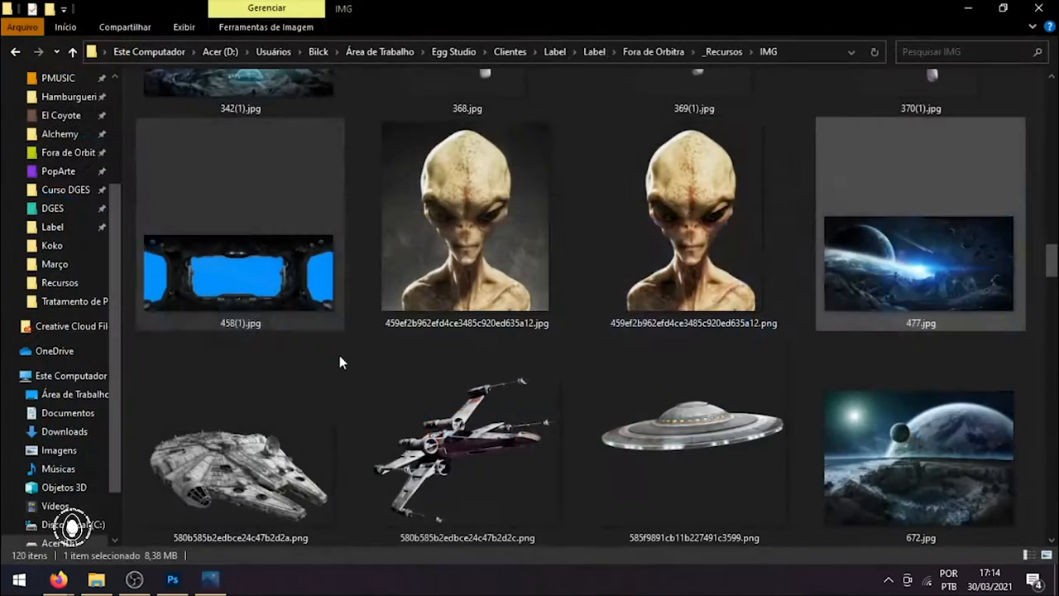
{"action": "key", "text": "alt+Tab"}
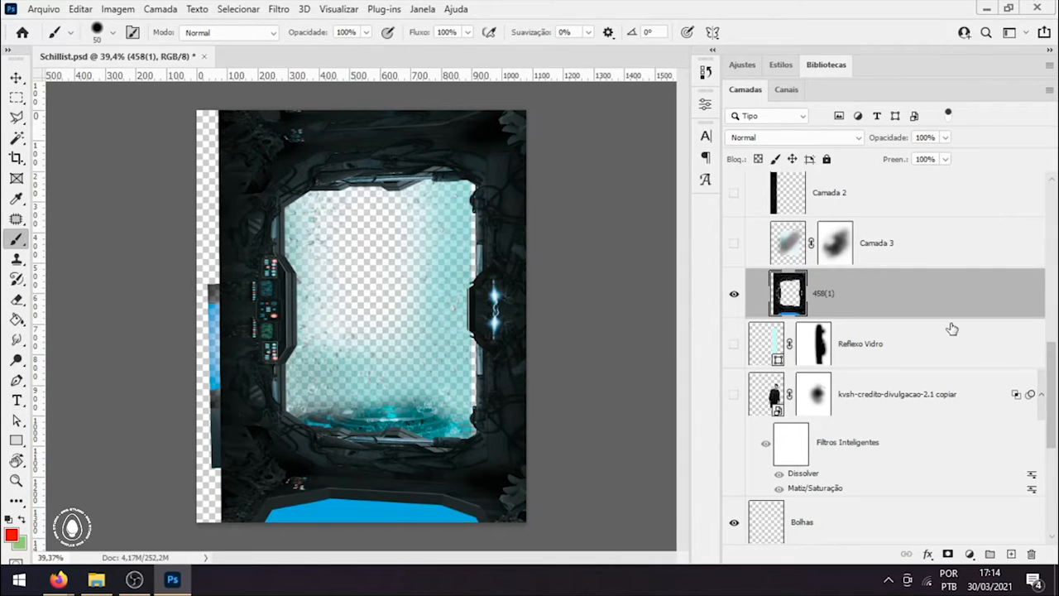
Step: Show the Camada 2 and Chao layers, and briefly preview Camada 3
{"action": "scroll", "coordinate": [946, 334], "scroll_direction": "up", "scroll_amount": 2}
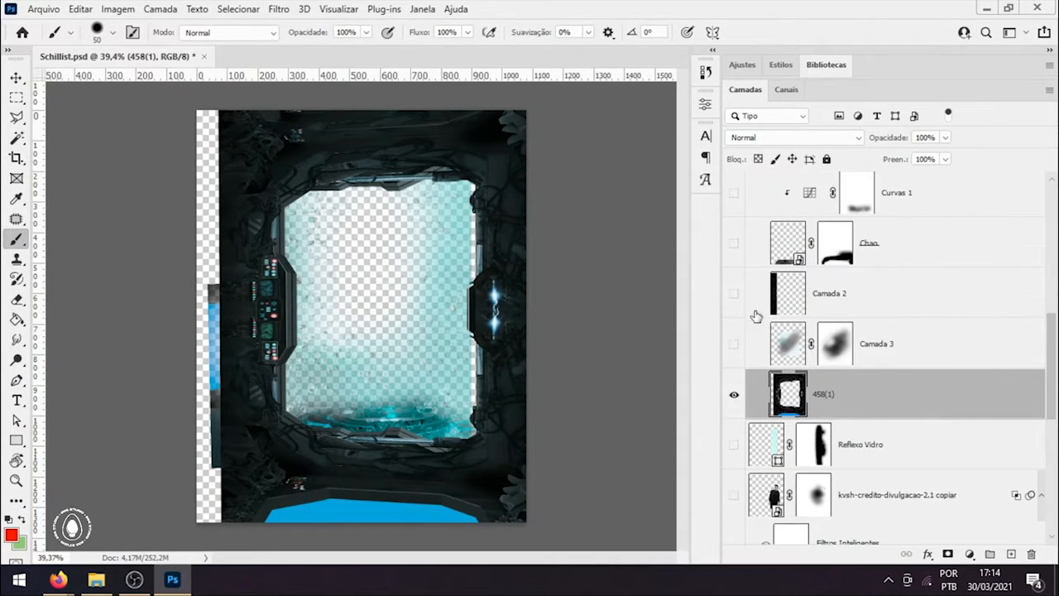
{"action": "left_click", "coordinate": [734, 294]}
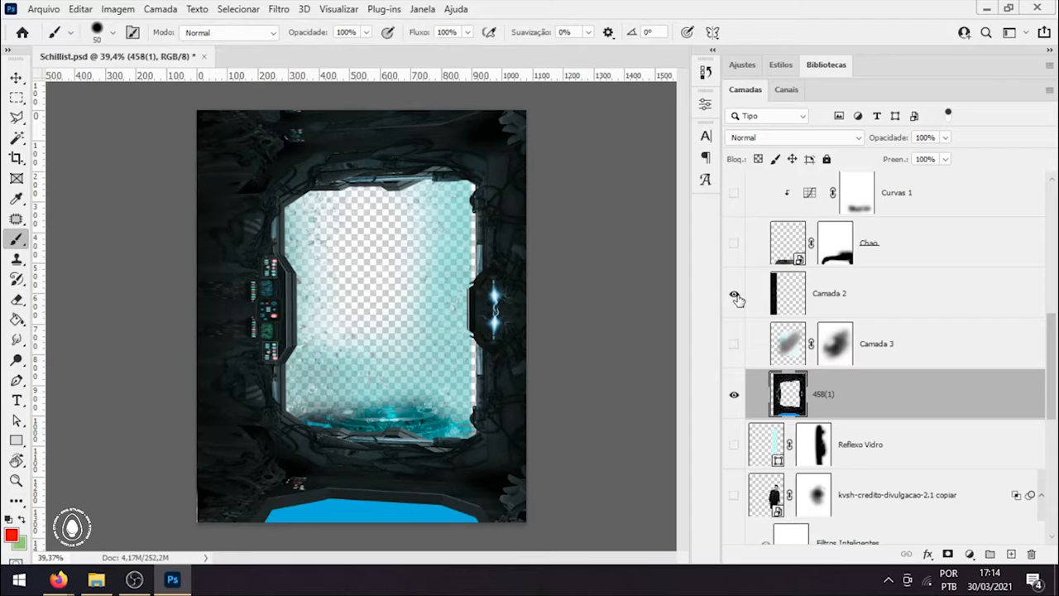
{"action": "left_click", "coordinate": [733, 250]}
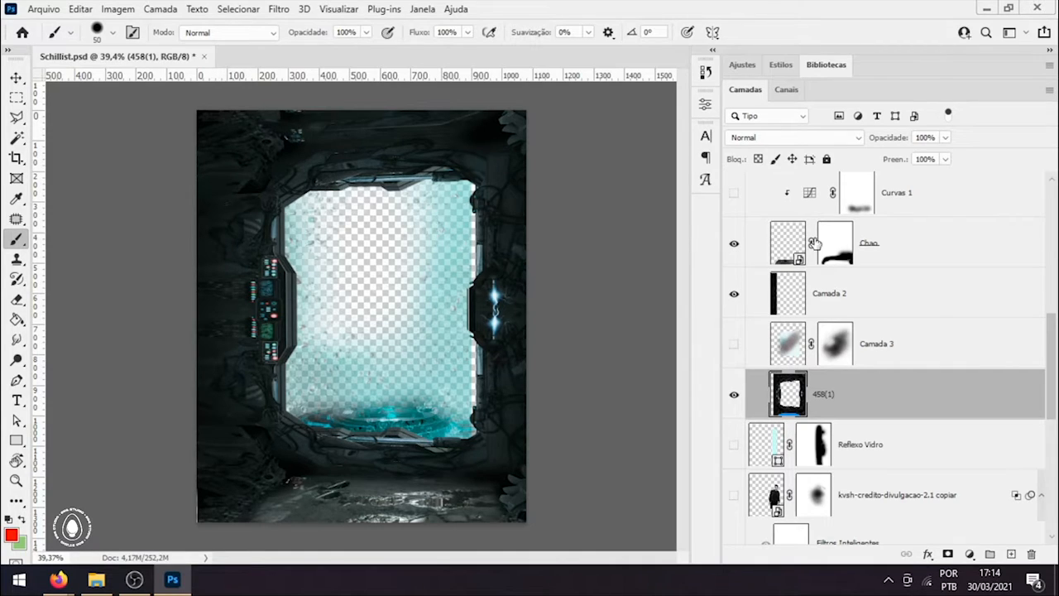
{"action": "left_click", "coordinate": [737, 350]}
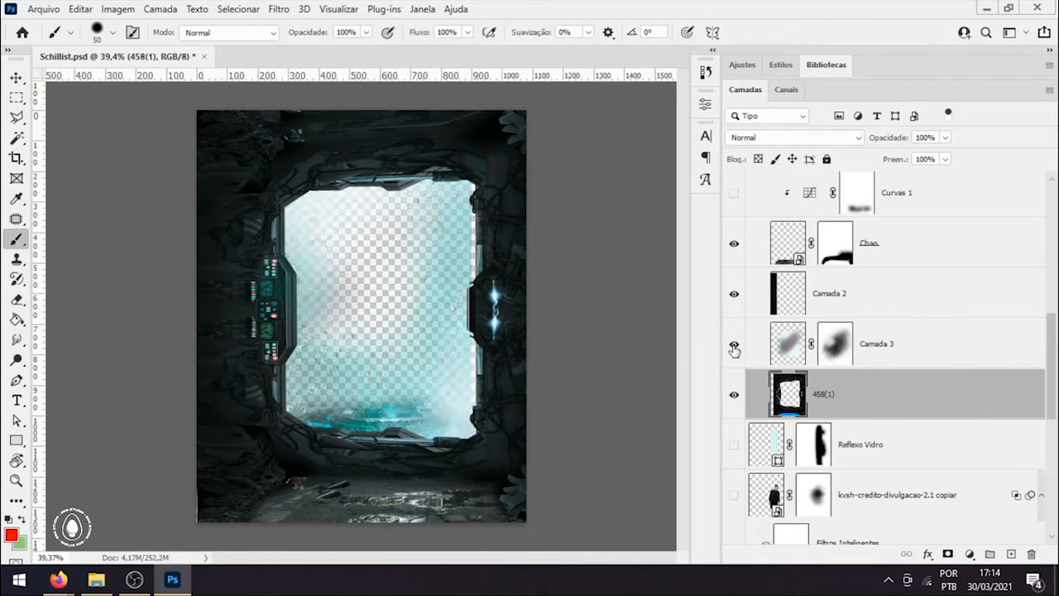
{"action": "left_click", "coordinate": [737, 350]}
Step: Turn on the Curvas 1 and Curvas 2 adjustment layers in the Cenário group
{"action": "scroll", "coordinate": [922, 357], "scroll_direction": "up", "scroll_amount": 4}
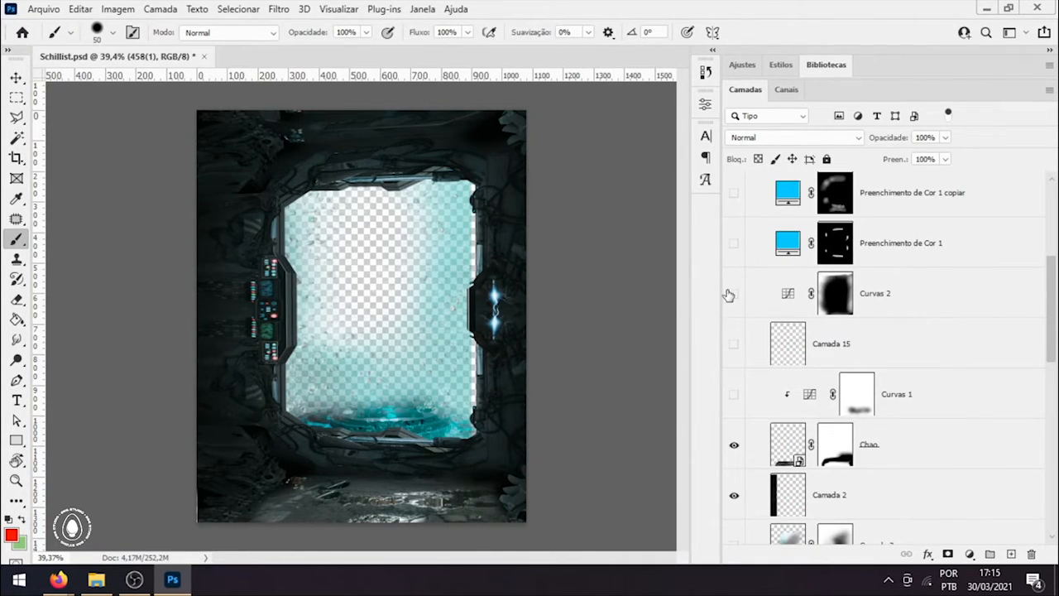
{"action": "scroll", "coordinate": [728, 295], "scroll_direction": "down", "scroll_amount": 2}
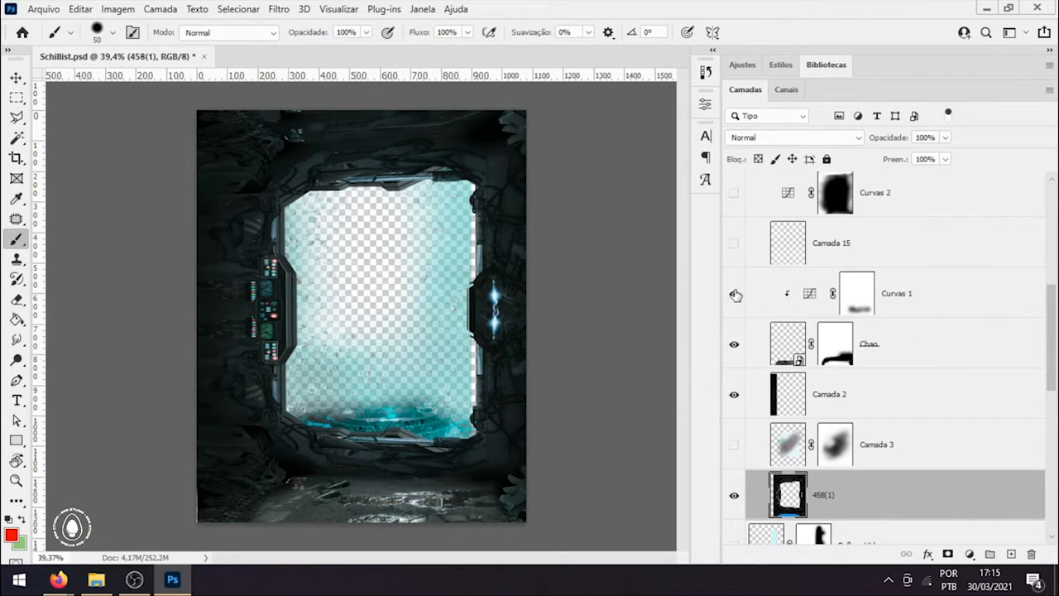
{"action": "left_click", "coordinate": [735, 294]}
{"action": "scroll", "coordinate": [753, 341], "scroll_direction": "down", "scroll_amount": 2}
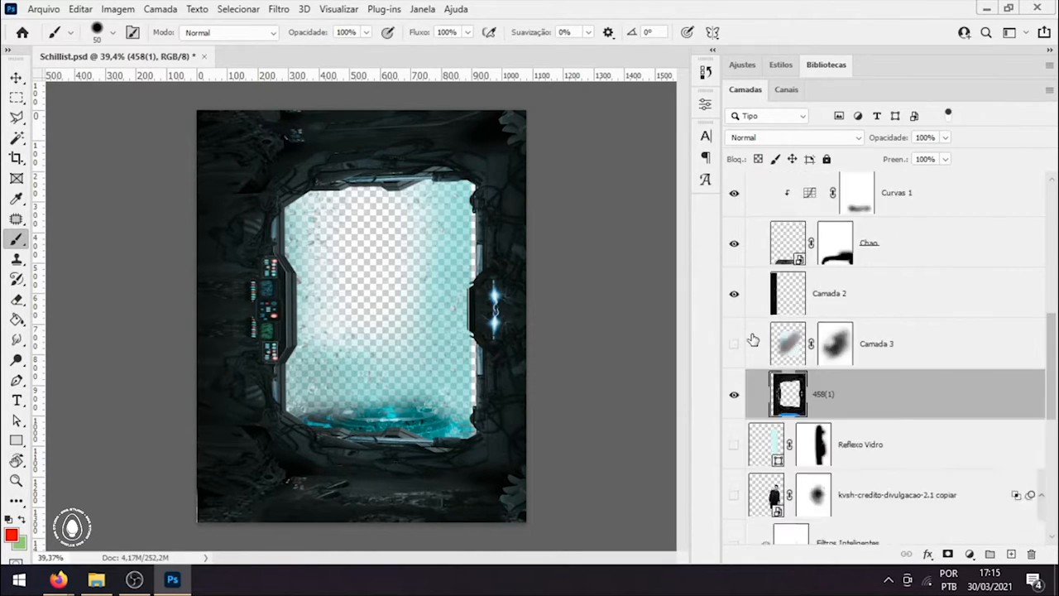
{"action": "scroll", "coordinate": [737, 314], "scroll_direction": "up", "scroll_amount": 4}
{"action": "left_click", "coordinate": [734, 295]}
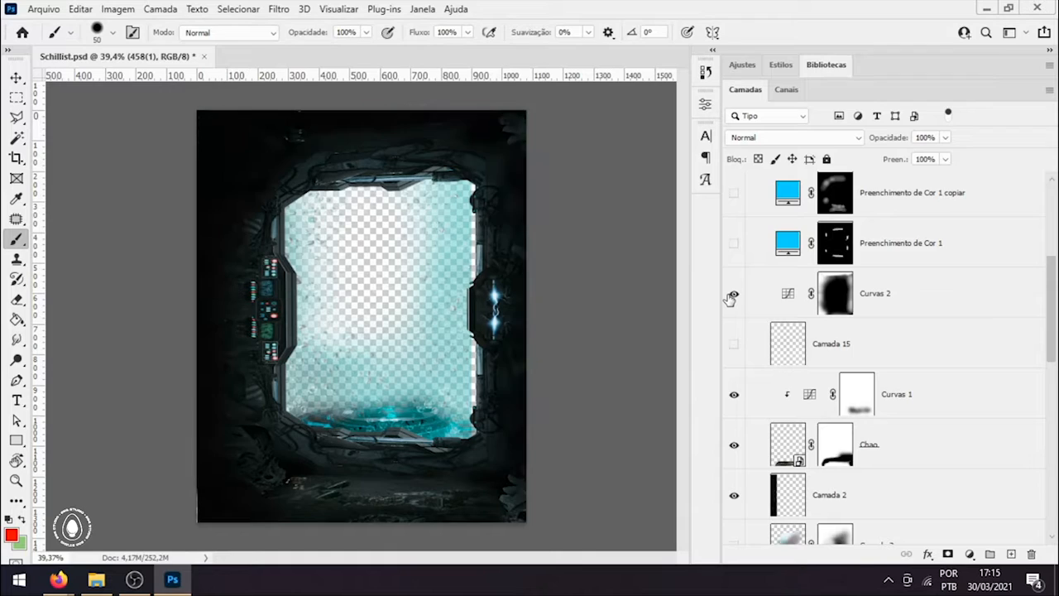
Step: Turn on the visibility of Camada 15, Camada 3 and the Reflexo Vidro layer
{"action": "scroll", "coordinate": [753, 298], "scroll_direction": "up", "scroll_amount": 1}
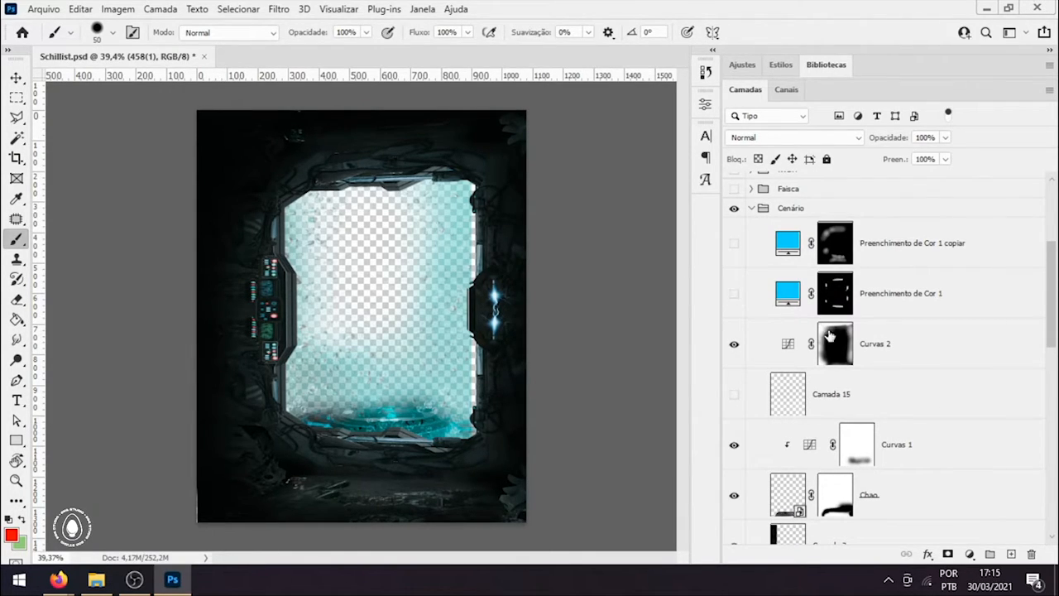
{"action": "scroll", "coordinate": [742, 296], "scroll_direction": "down", "scroll_amount": 2}
{"action": "left_click", "coordinate": [733, 295]}
{"action": "left_click", "coordinate": [733, 295]}
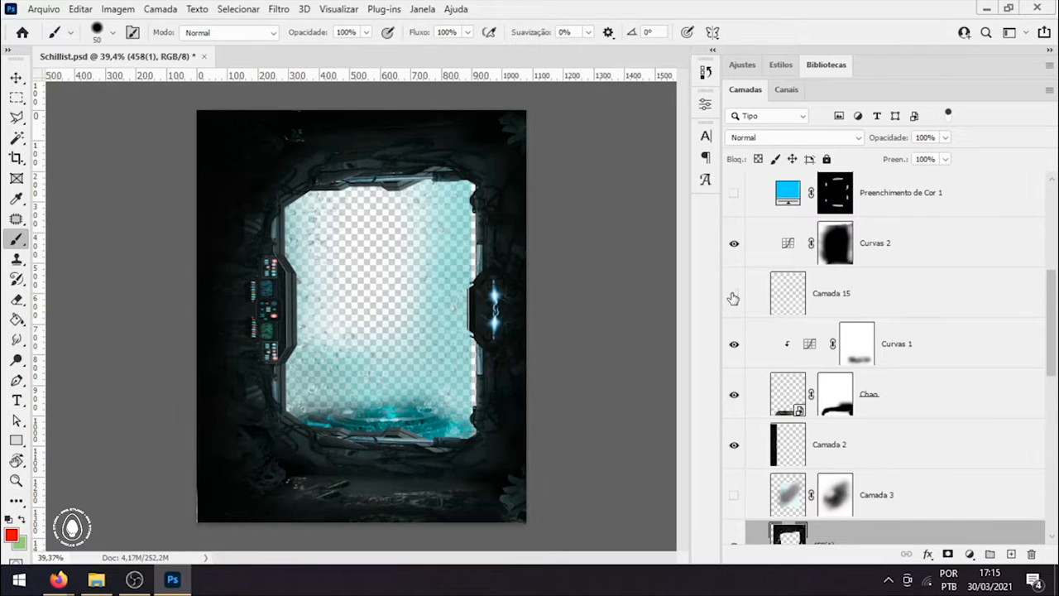
{"action": "left_click", "coordinate": [734, 295]}
{"action": "scroll", "coordinate": [877, 335], "scroll_direction": "down", "scroll_amount": 3}
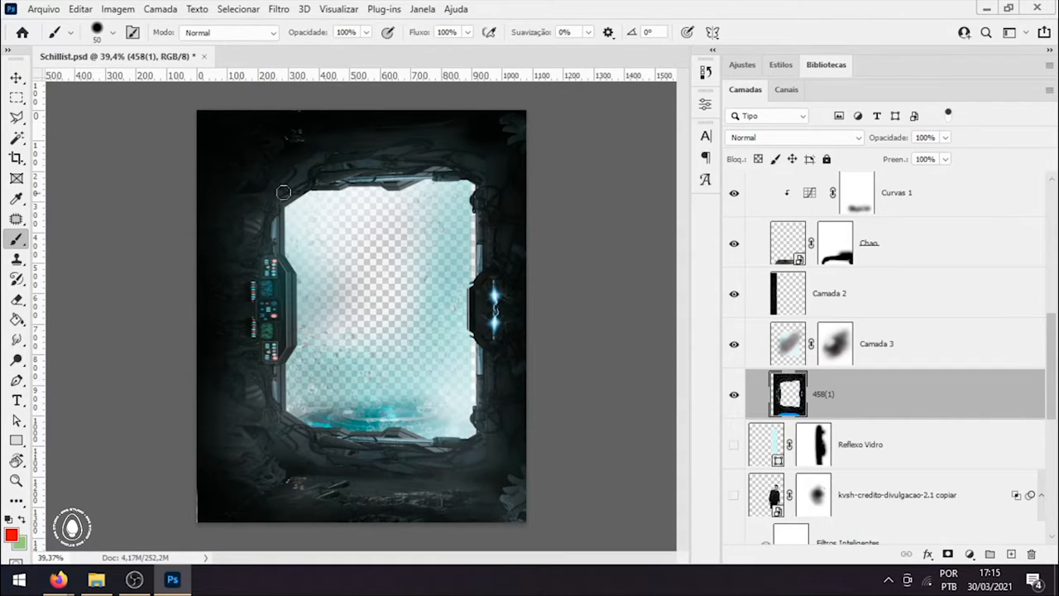
{"action": "scroll", "coordinate": [943, 341], "scroll_direction": "down", "scroll_amount": 3}
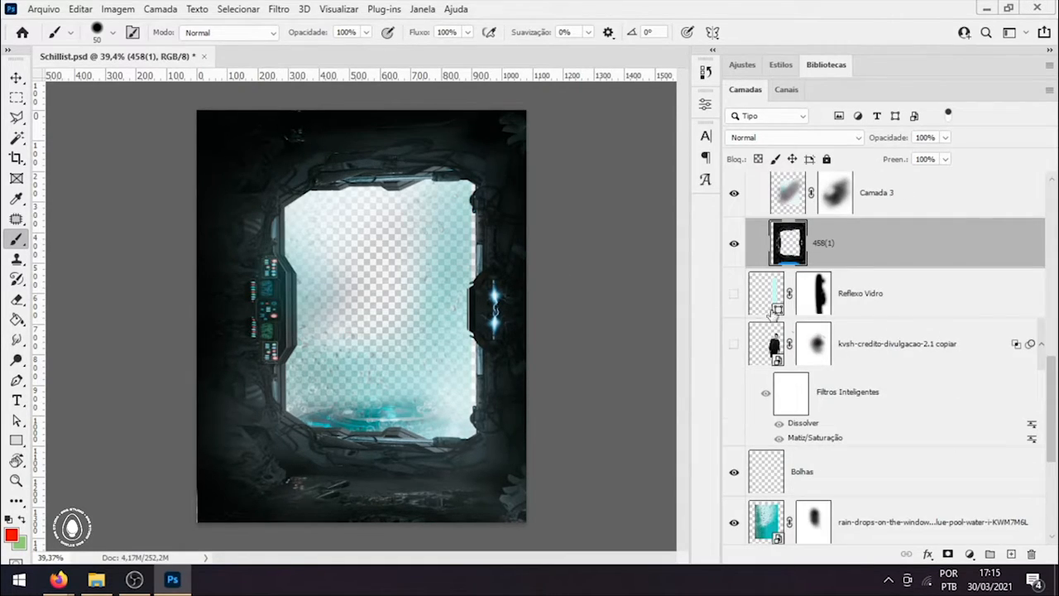
{"action": "left_click", "coordinate": [733, 295]}
Step: Show the two blue fill layers, Preenchimento de Cor 1 copiar and Preenchimento de Cor 1
{"action": "scroll", "coordinate": [899, 362], "scroll_direction": "down", "scroll_amount": 1}
{"action": "scroll", "coordinate": [819, 362], "scroll_direction": "up", "scroll_amount": 10}
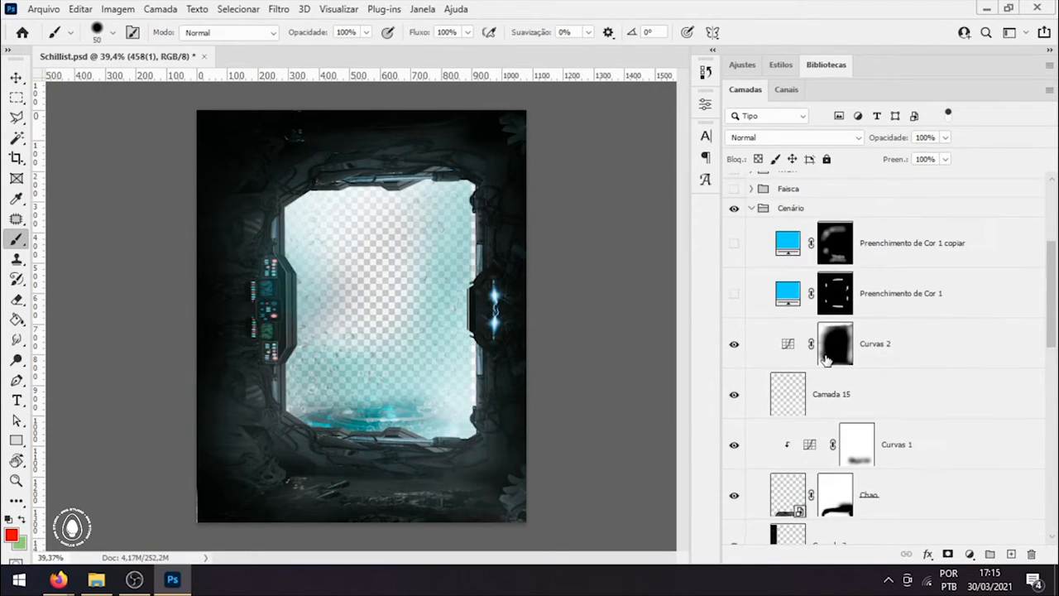
{"action": "left_click", "coordinate": [734, 245]}
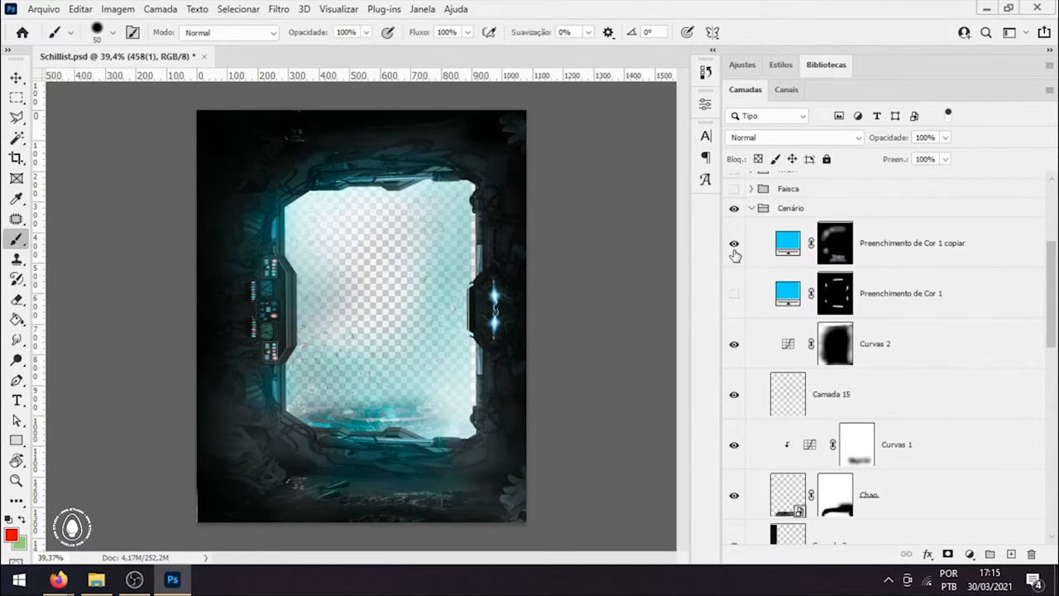
{"action": "left_click", "coordinate": [733, 296]}
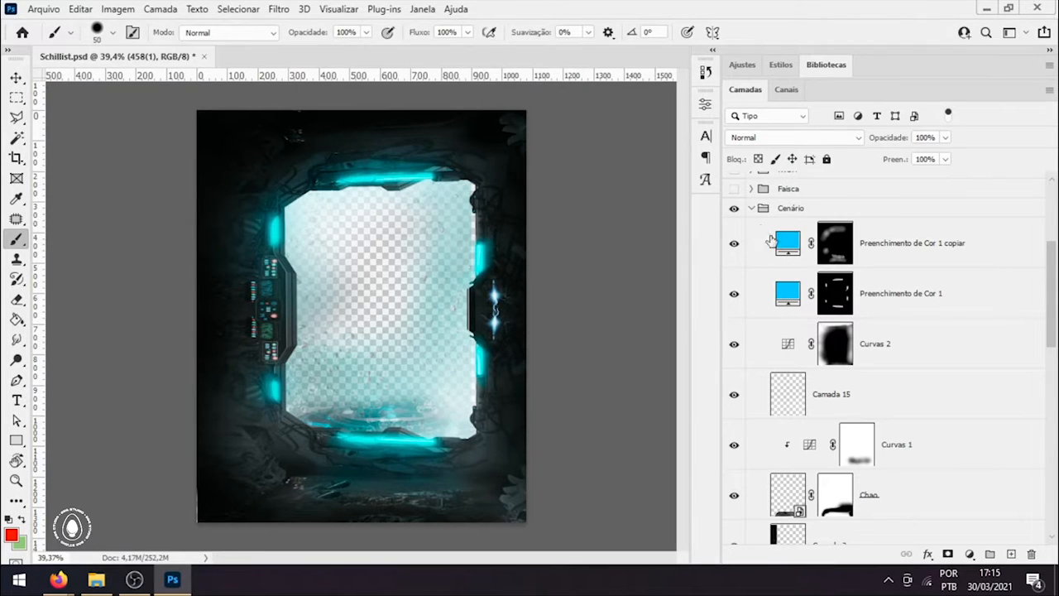
Step: Select Preenchimento de Cor 1 and hide Preenchimento de Cor 1 copiar to isolate the frame's light strips
{"action": "left_click", "coordinate": [783, 298]}
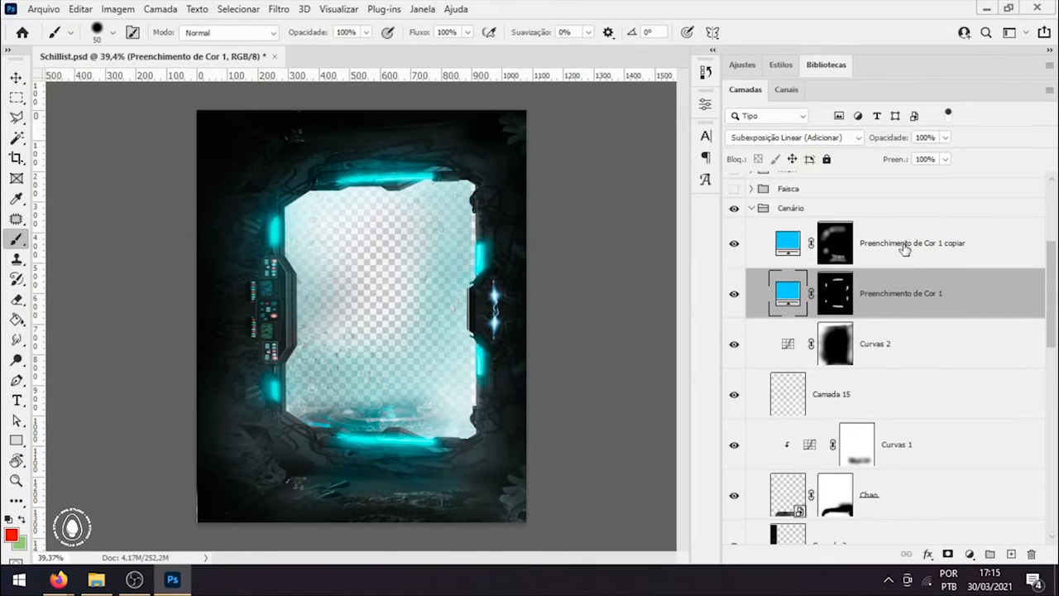
{"action": "left_click", "coordinate": [736, 245]}
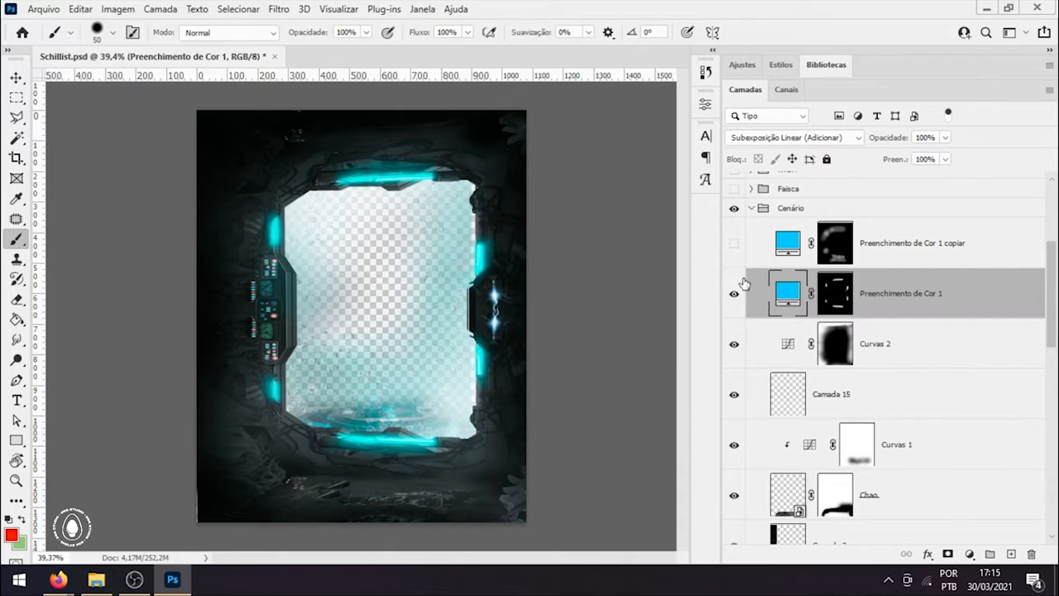
Step: Select and show the Preenchimento de Cor 1 copiar fill layer, and inspect its glow around the spaceship frame
{"action": "left_click", "coordinate": [911, 251]}
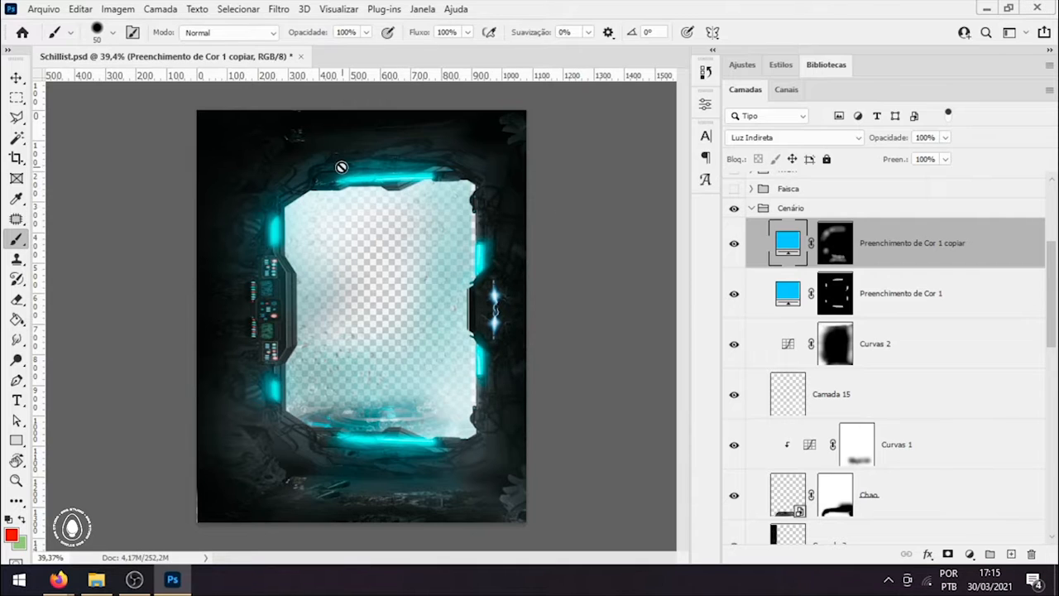
{"action": "mouse_move", "coordinate": [259, 218]}
{"action": "left_mouse_down"}
{"action": "mouse_move", "coordinate": [355, 215]}
{"action": "mouse_move", "coordinate": [272, 230]}
{"action": "left_mouse_up"}
{"action": "left_click_drag", "start_coordinate": [468, 87], "coordinate": [218, 166]}
{"action": "left_click_drag", "start_coordinate": [521, 290], "coordinate": [499, 293]}
{"action": "left_click_drag", "start_coordinate": [470, 300], "coordinate": [490, 203]}
Step: Show the kvsh-credito-divulgacao-2.1 copiar reflection layer on the glass and hide the Bolhas layer
{"action": "scroll", "coordinate": [490, 203], "scroll_direction": "down", "scroll_amount": 2}
{"action": "scroll", "coordinate": [894, 360], "scroll_direction": "down", "scroll_amount": 8}
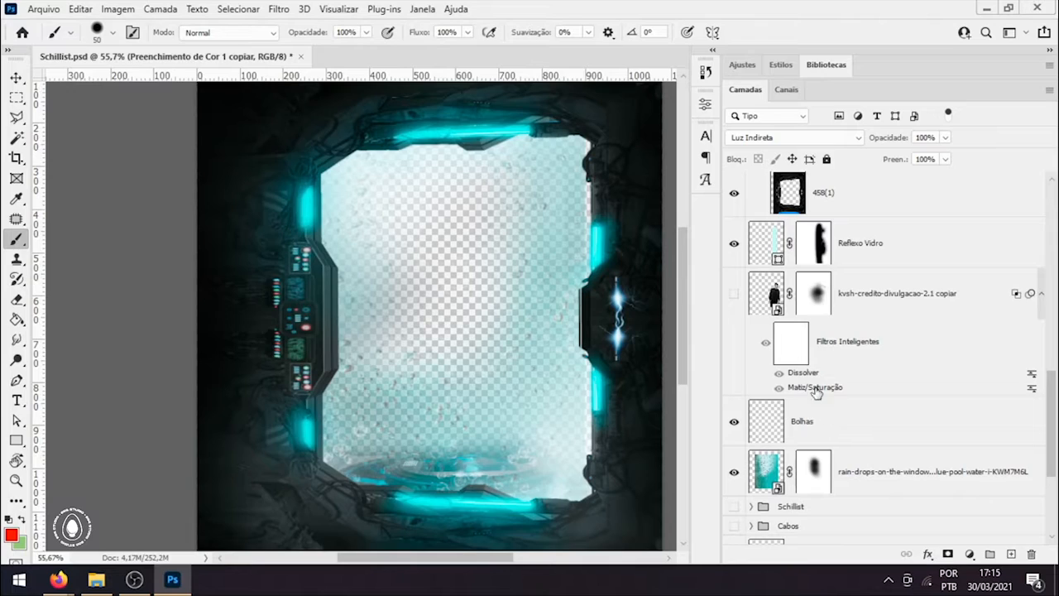
{"action": "left_click", "coordinate": [734, 294]}
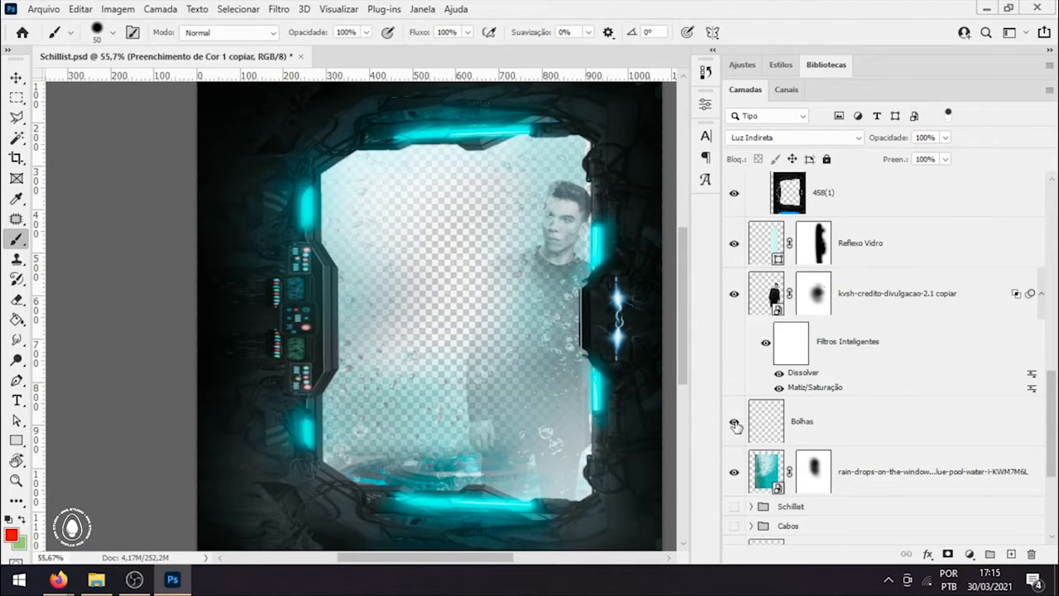
{"action": "left_click", "coordinate": [734, 422]}
{"action": "left_click", "coordinate": [734, 422]}
{"action": "left_click", "coordinate": [734, 422]}
{"action": "left_click", "coordinate": [734, 293]}
{"action": "left_click", "coordinate": [734, 293]}
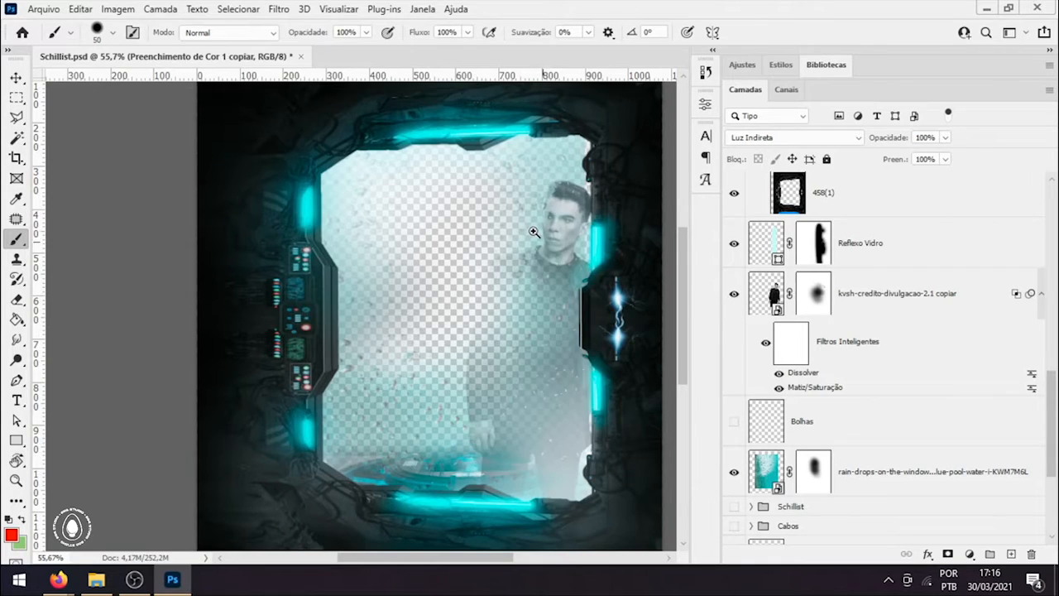
Step: Turn on the background layers Curvas 5, Preenchimento de Cor 2 copiar and Preenchimento de Cor 2 behind the glass
{"action": "scroll", "coordinate": [466, 265], "scroll_direction": "down", "scroll_amount": 3}
{"action": "scroll", "coordinate": [956, 402], "scroll_direction": "down", "scroll_amount": 3}
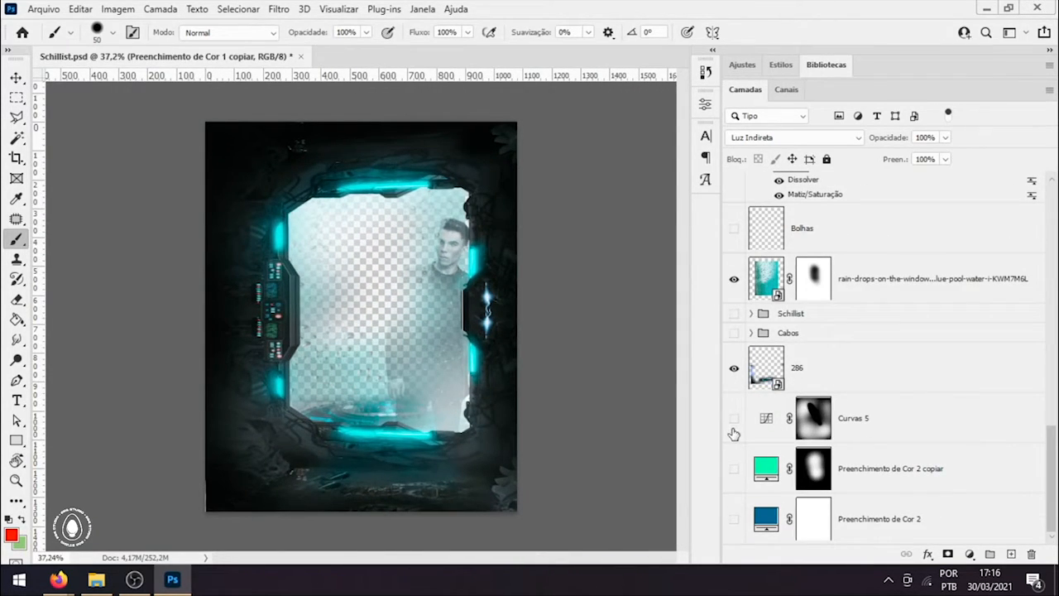
{"action": "left_click", "coordinate": [734, 468]}
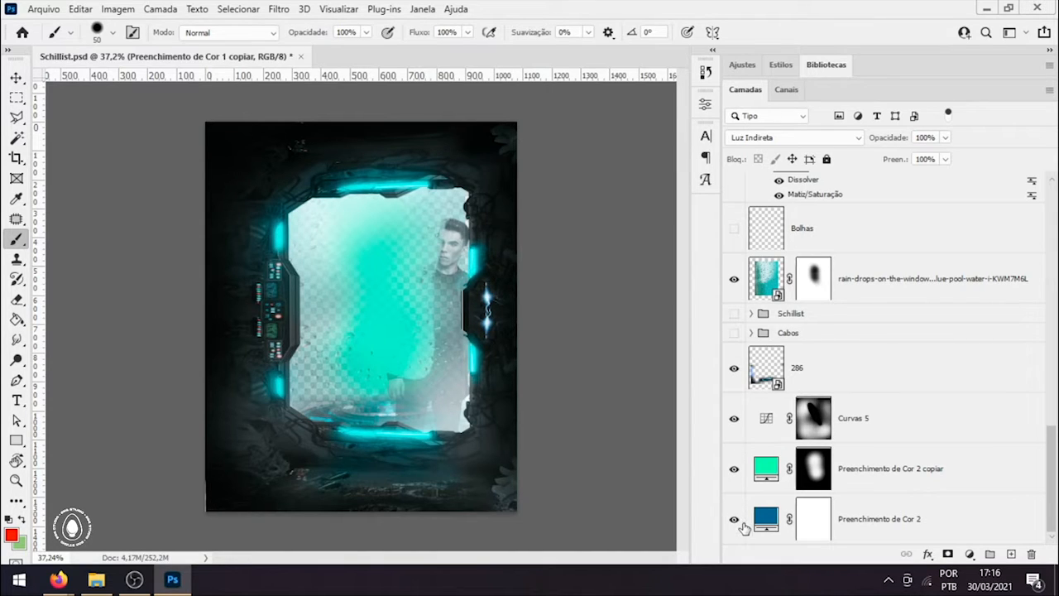
{"action": "left_click", "coordinate": [737, 520]}
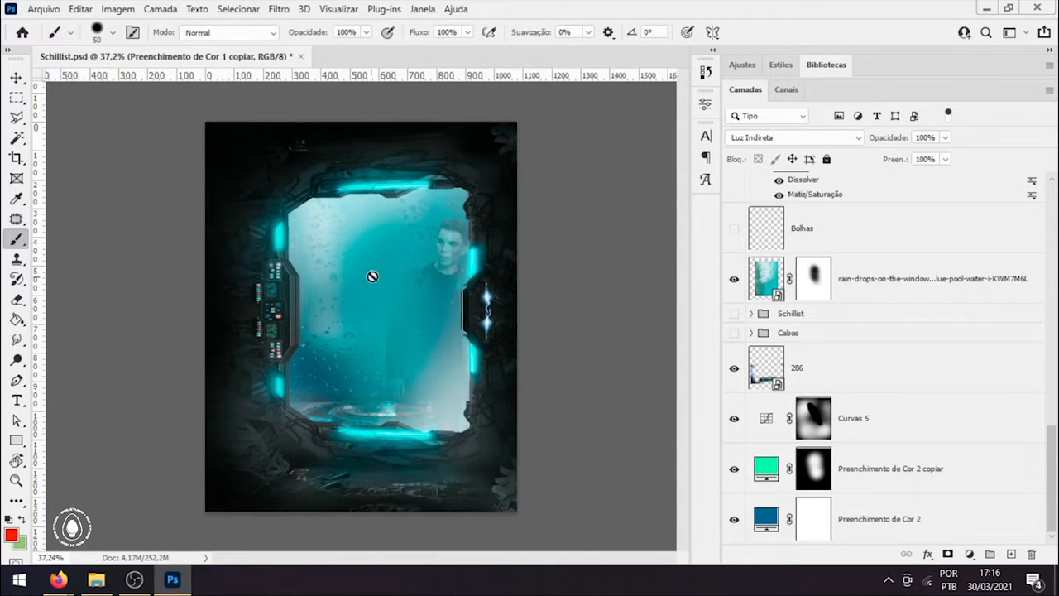
{"action": "left_click_drag", "start_coordinate": [372, 277], "coordinate": [460, 286]}
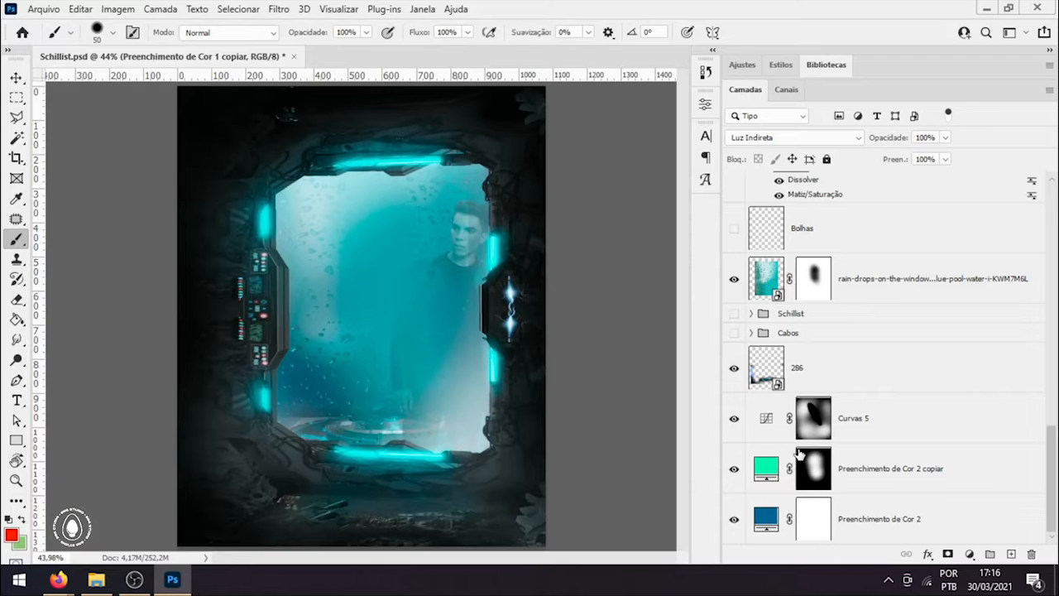
Step: Show the Bolhas layer again and inspect the bubbles inside the frame up close
{"action": "scroll", "coordinate": [854, 359], "scroll_direction": "up", "scroll_amount": 4}
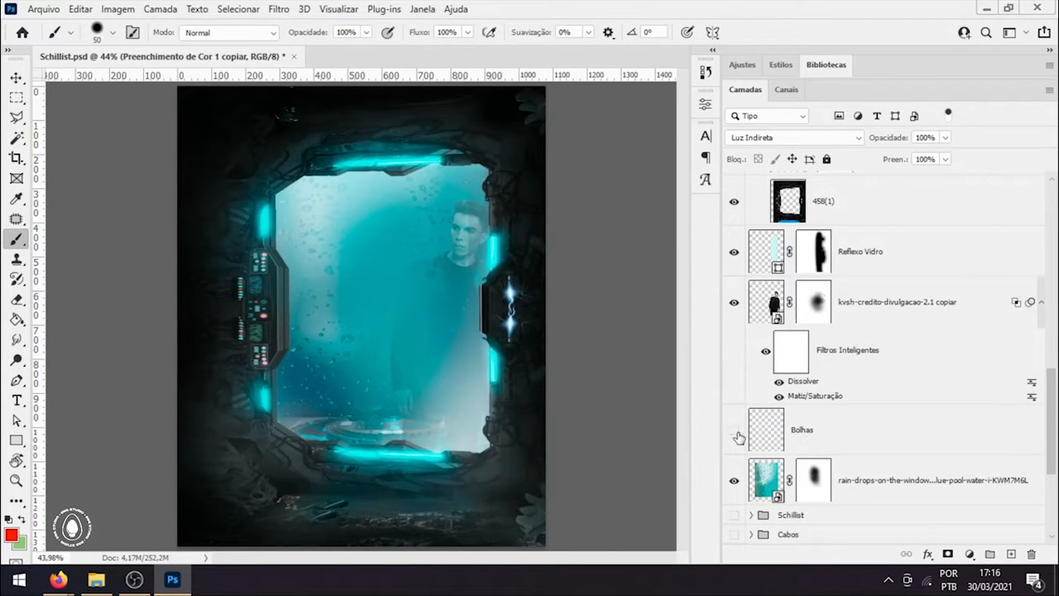
{"action": "left_click_drag", "start_coordinate": [420, 338], "coordinate": [479, 293]}
{"action": "left_click_drag", "start_coordinate": [437, 440], "coordinate": [467, 296]}
Step: Open the contents of smart object layer 286, examine its masked platform, and return to Schillist.psd
{"action": "scroll", "coordinate": [907, 427], "scroll_direction": "down", "scroll_amount": 4}
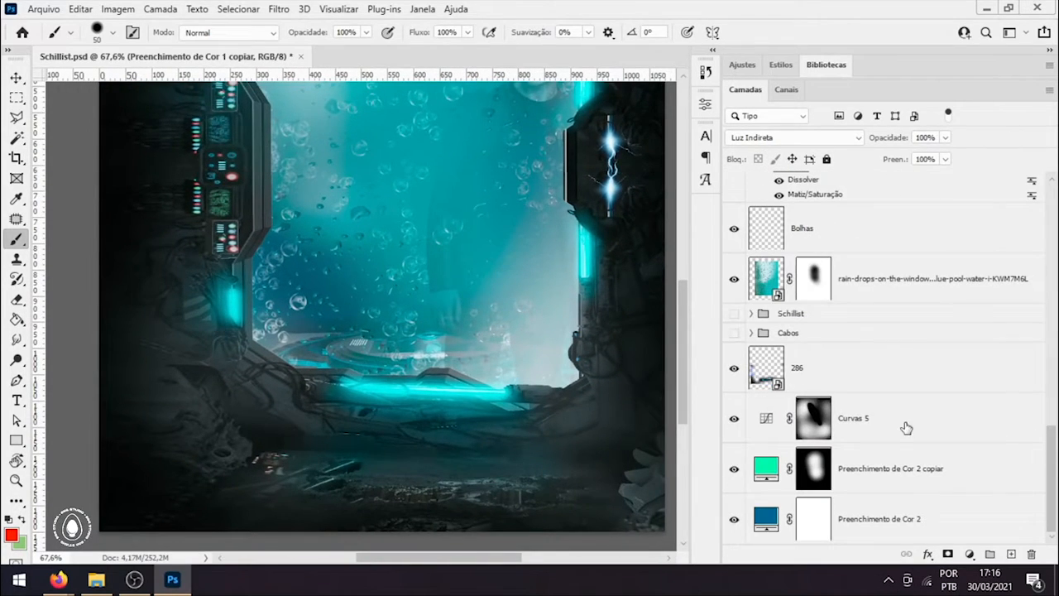
{"action": "double_click", "coordinate": [770, 374]}
{"action": "left_click", "coordinate": [877, 272]}
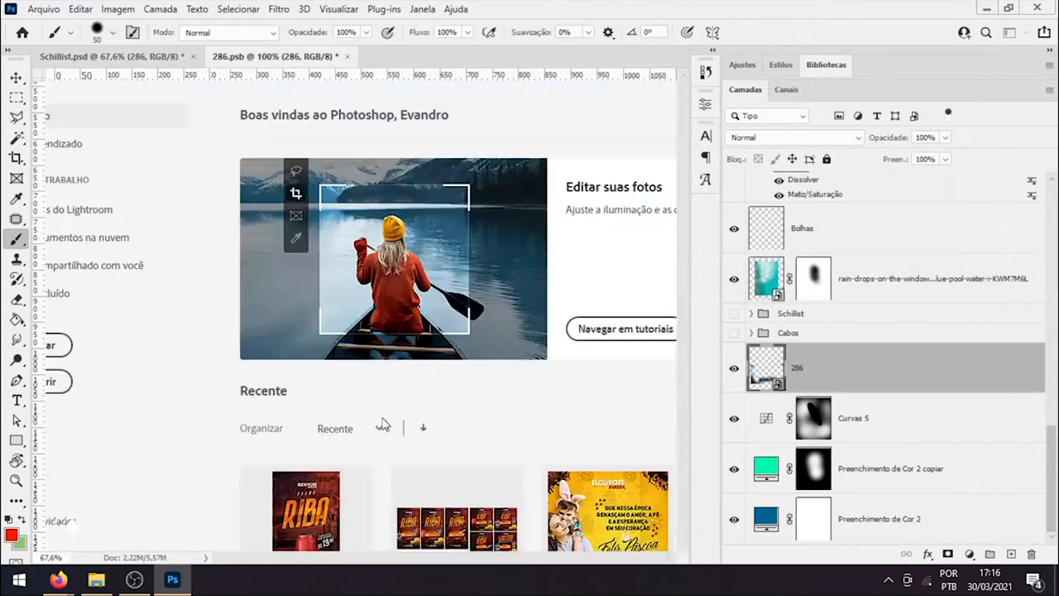
{"action": "mouse_move", "coordinate": [364, 412]}
{"action": "left_mouse_down"}
{"action": "mouse_move", "coordinate": [411, 398]}
{"action": "mouse_move", "coordinate": [385, 406]}
{"action": "left_mouse_up"}
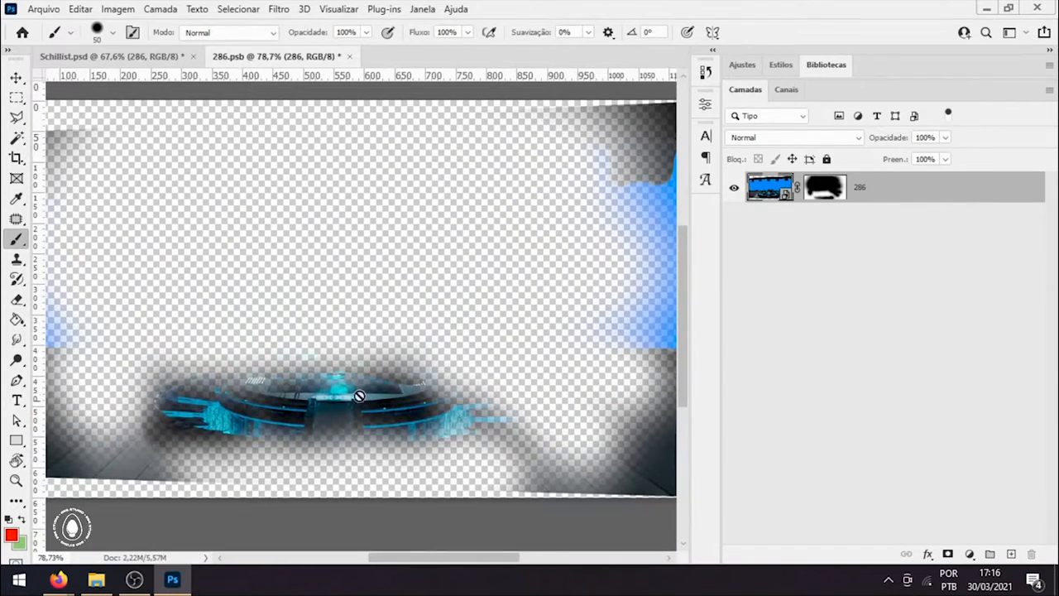
{"action": "left_click", "coordinate": [158, 64]}
{"action": "left_click_drag", "start_coordinate": [490, 307], "coordinate": [467, 307]}
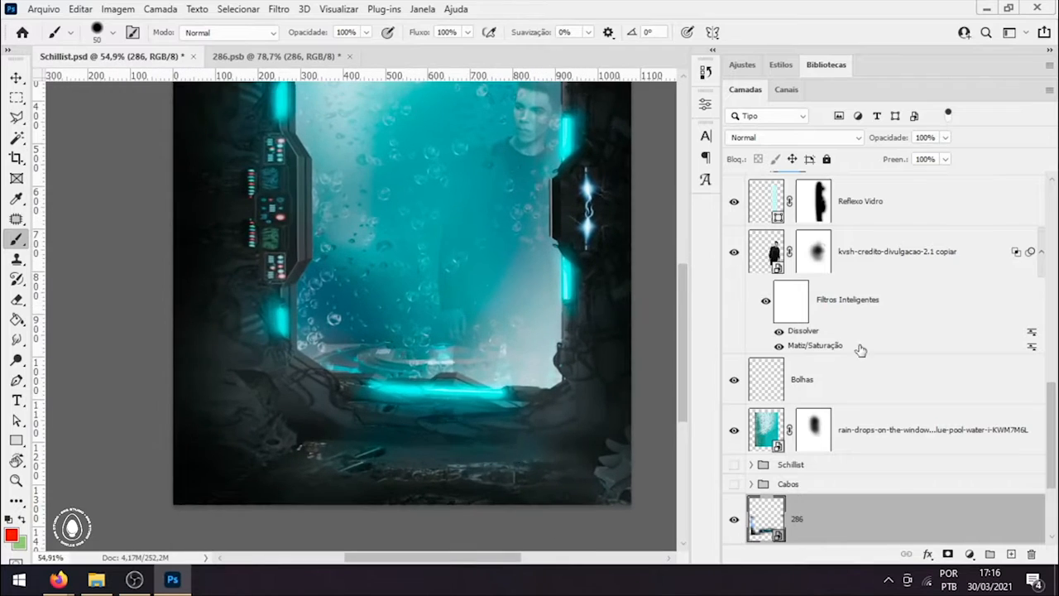
Step: Collapse the Cenário group and turn on the visibility of the Faisca group
{"action": "left_click", "coordinate": [854, 461]}
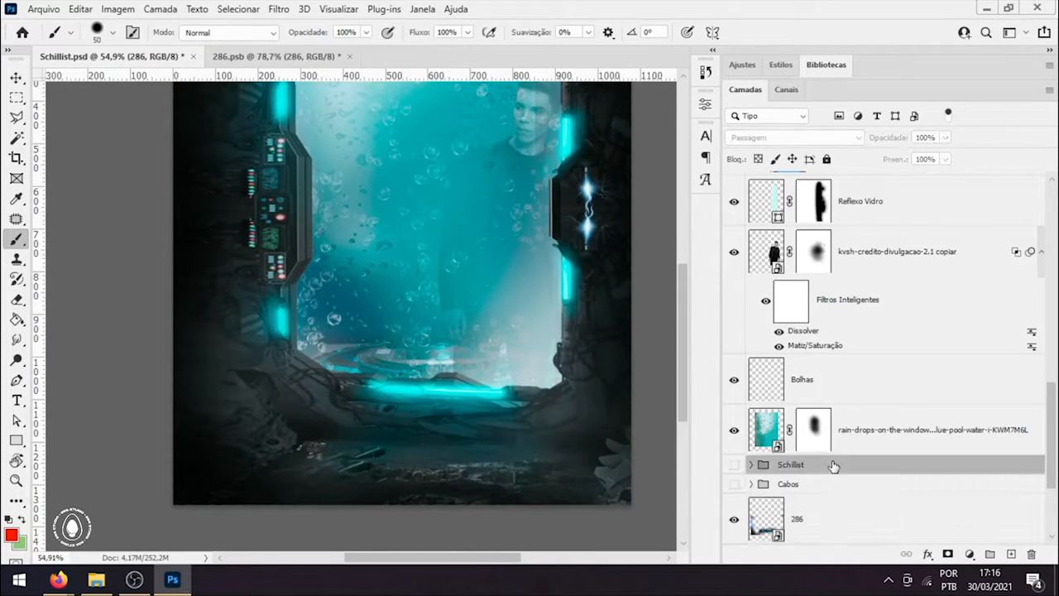
{"action": "scroll", "coordinate": [847, 451], "scroll_direction": "up", "scroll_amount": 10}
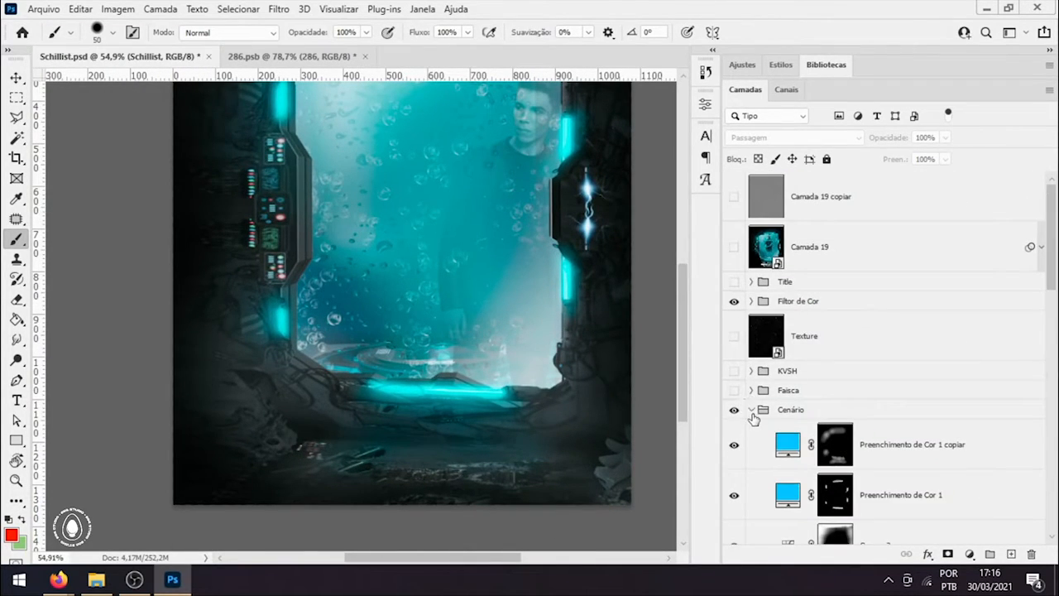
{"action": "left_click", "coordinate": [752, 411]}
{"action": "left_click", "coordinate": [735, 391]}
{"action": "mouse_move", "coordinate": [523, 266]}
{"action": "left_mouse_down"}
{"action": "mouse_move", "coordinate": [492, 270]}
{"action": "mouse_move", "coordinate": [515, 249]}
{"action": "left_mouse_up"}
{"action": "left_click_drag", "start_coordinate": [515, 248], "coordinate": [433, 314]}
Step: Expand the Faisca group, open the source photo of the copiar 3 spark layer to examine it, and close that photo
{"action": "left_click", "coordinate": [753, 392]}
{"action": "scroll", "coordinate": [886, 390], "scroll_direction": "down", "scroll_amount": 3}
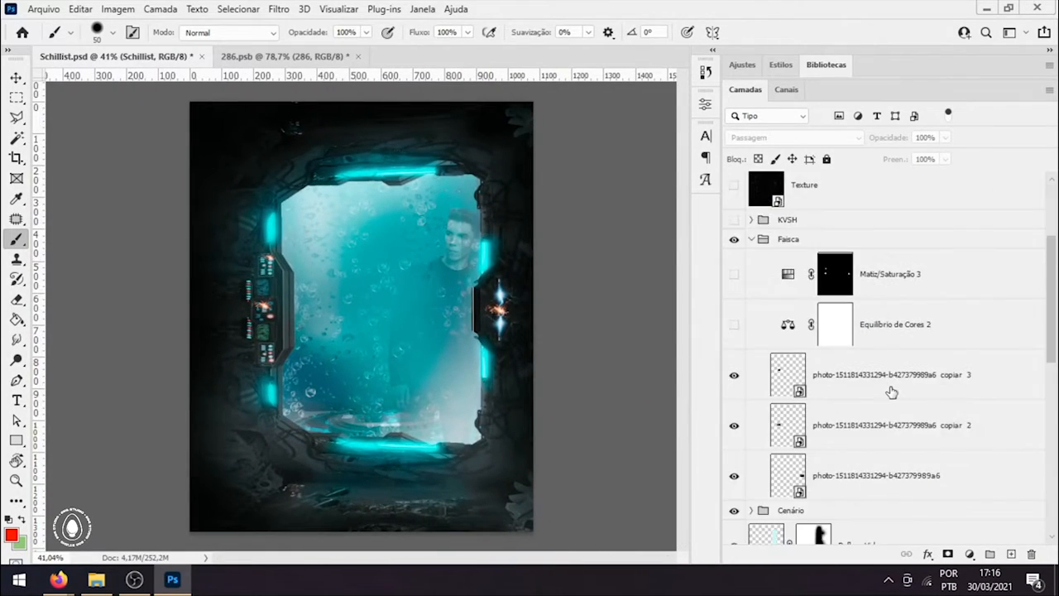
{"action": "left_click", "coordinate": [799, 382]}
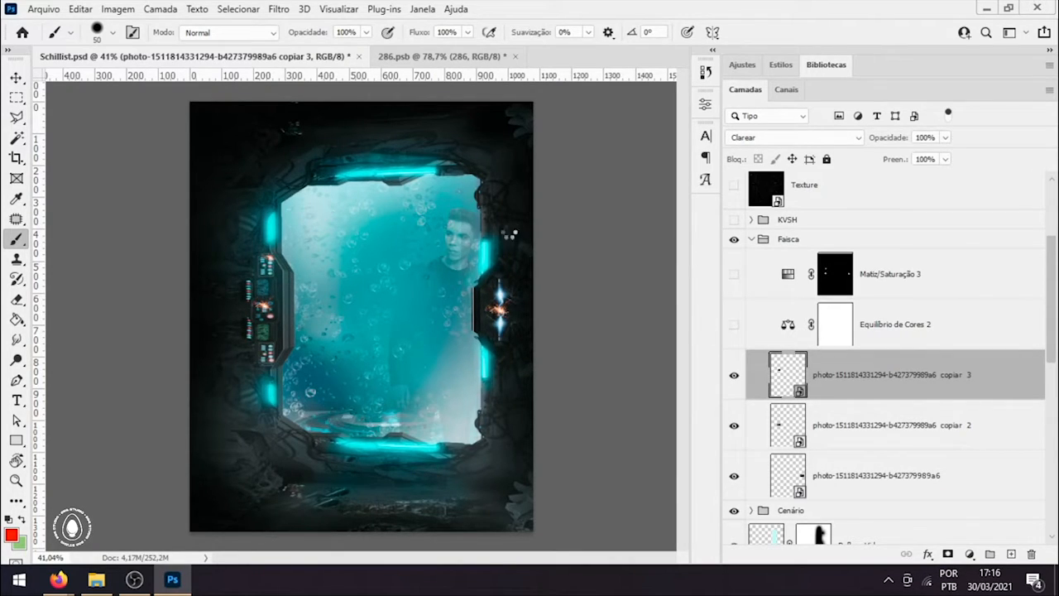
{"action": "left_click", "coordinate": [276, 374]}
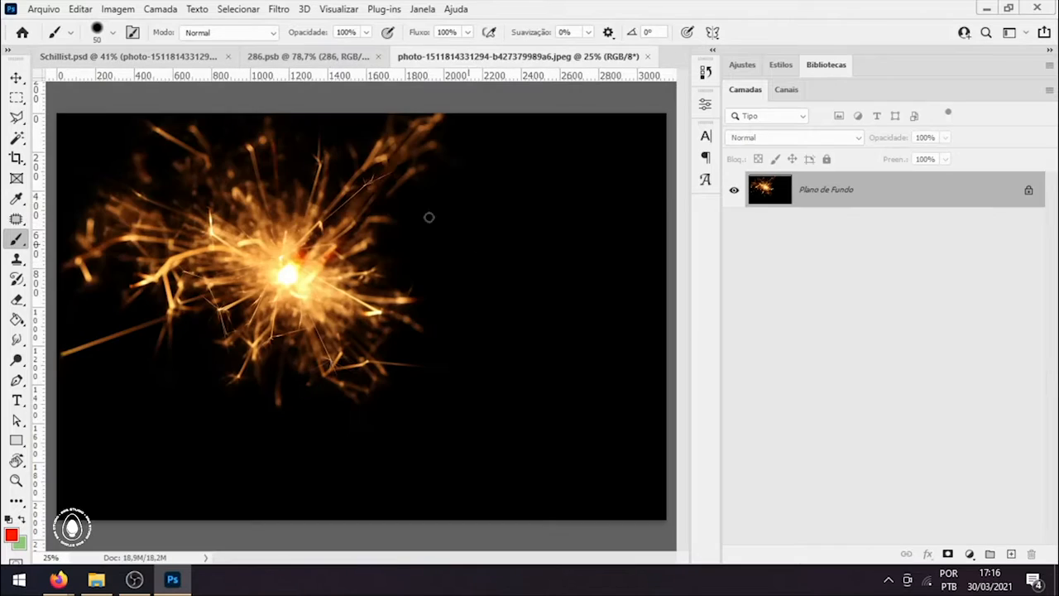
{"action": "left_click", "coordinate": [649, 56]}
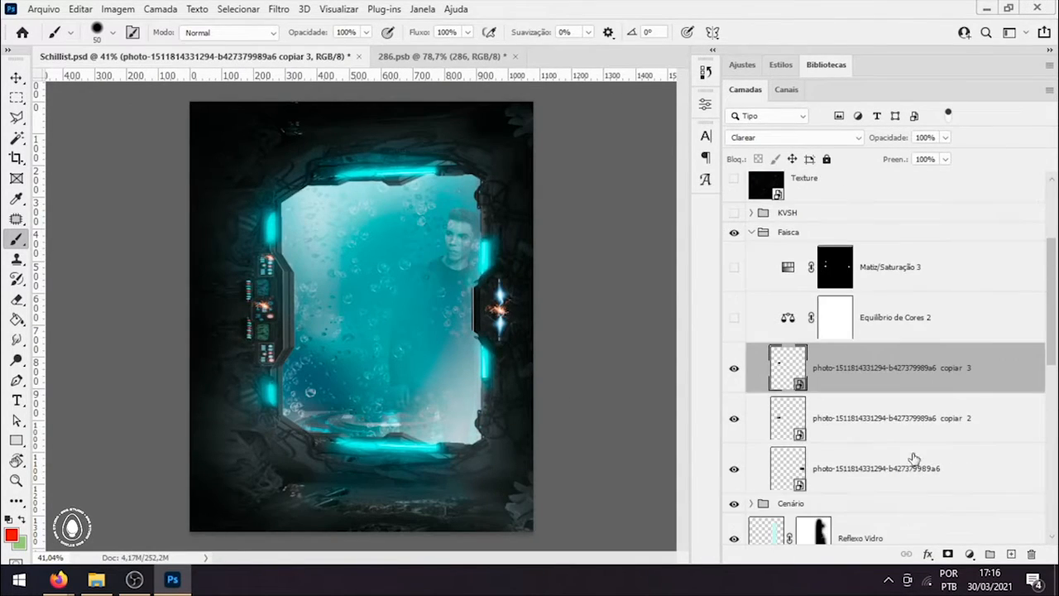
Step: Inspect the sparks on both sides of the frame and turn on the Equilíbrio de Cores 2 adjustment layer
{"action": "left_click_drag", "start_coordinate": [265, 256], "coordinate": [350, 245]}
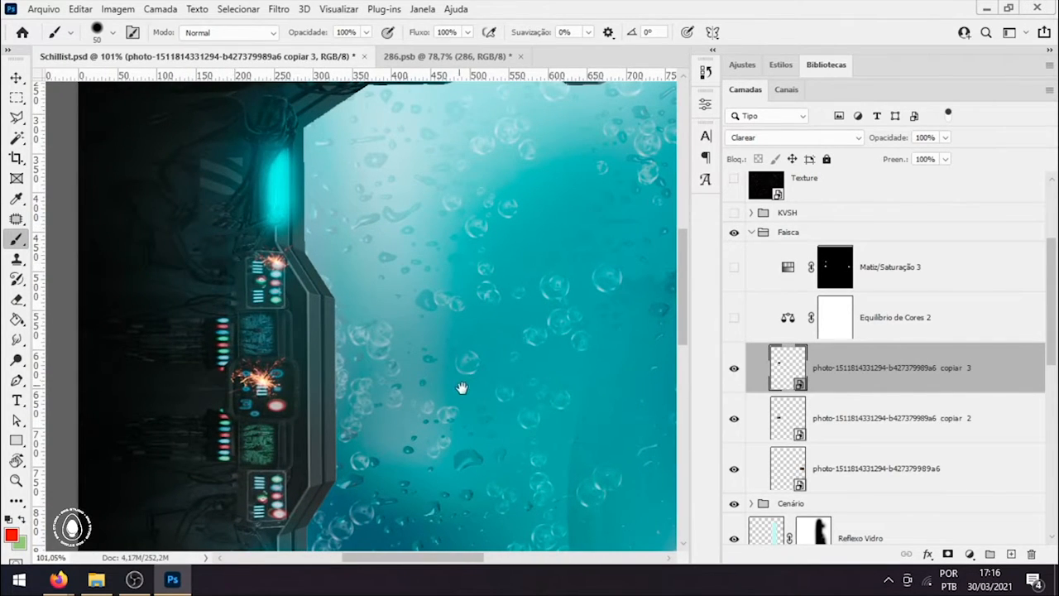
{"action": "left_click_drag", "start_coordinate": [462, 389], "coordinate": [99, 290]}
{"action": "left_click_drag", "start_coordinate": [367, 335], "coordinate": [329, 332]}
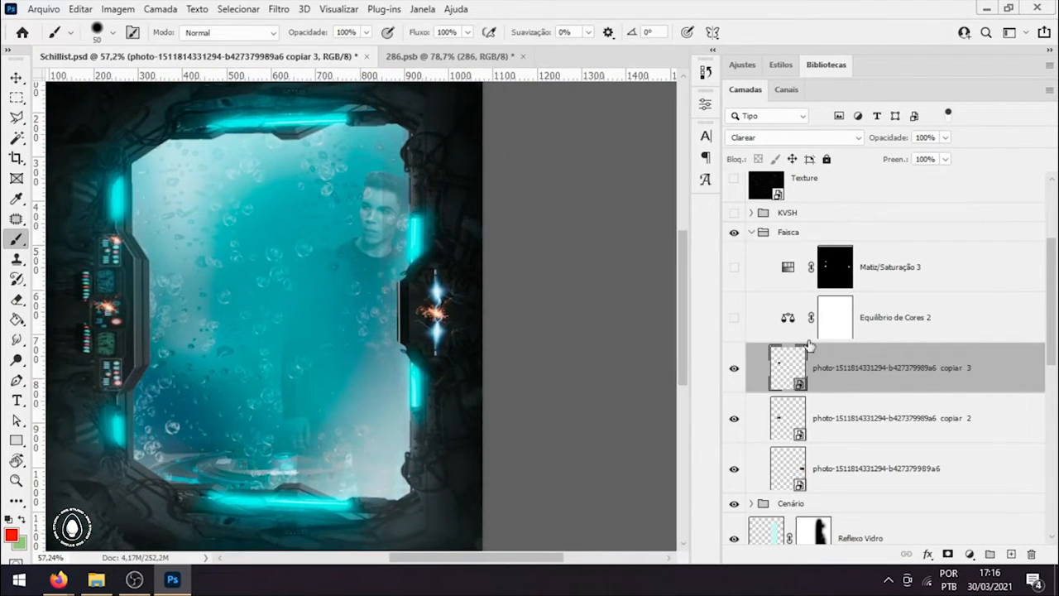
{"action": "left_click", "coordinate": [731, 325]}
{"action": "mouse_move", "coordinate": [287, 273]}
{"action": "left_mouse_down"}
{"action": "mouse_move", "coordinate": [263, 273]}
{"action": "mouse_move", "coordinate": [273, 271]}
{"action": "left_mouse_up"}
{"action": "left_click_drag", "start_coordinate": [498, 247], "coordinate": [611, 252]}
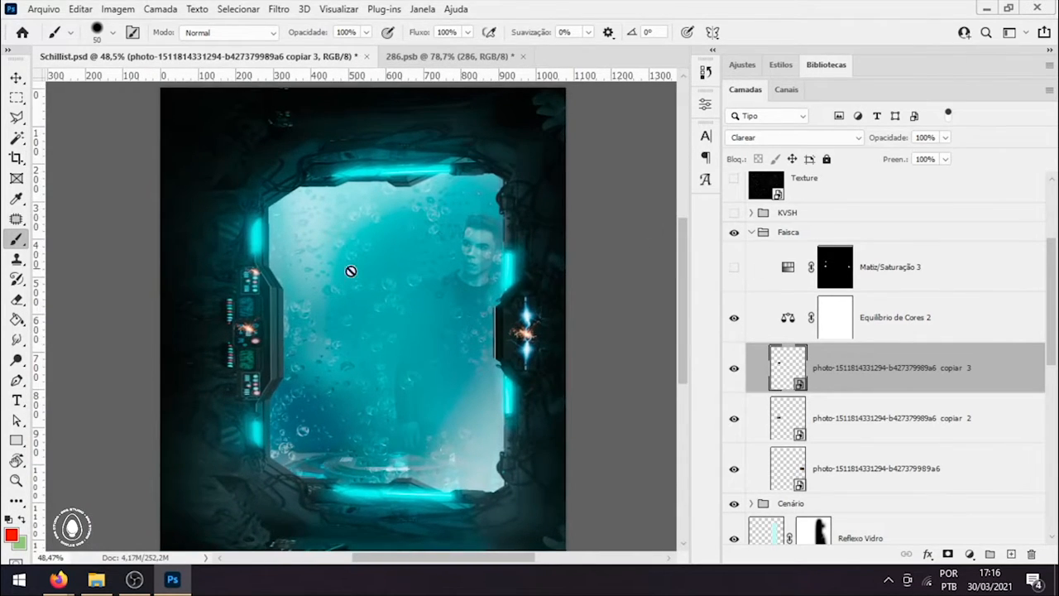
{"action": "scroll", "coordinate": [352, 270], "scroll_direction": "down", "scroll_amount": 5}
{"action": "scroll", "coordinate": [356, 267], "scroll_direction": "up", "scroll_amount": 3}
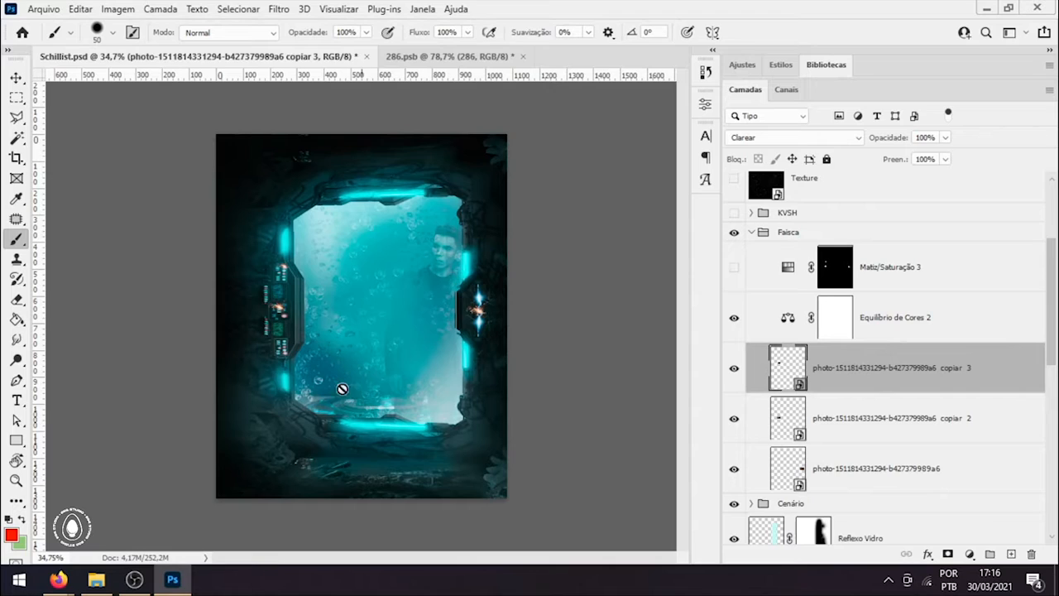
Step: Turn on the Matiz/Saturação 3 adjustment layer, select it, and switch its mask off and on to compare
{"action": "left_click", "coordinate": [735, 269]}
{"action": "left_click", "coordinate": [778, 268]}
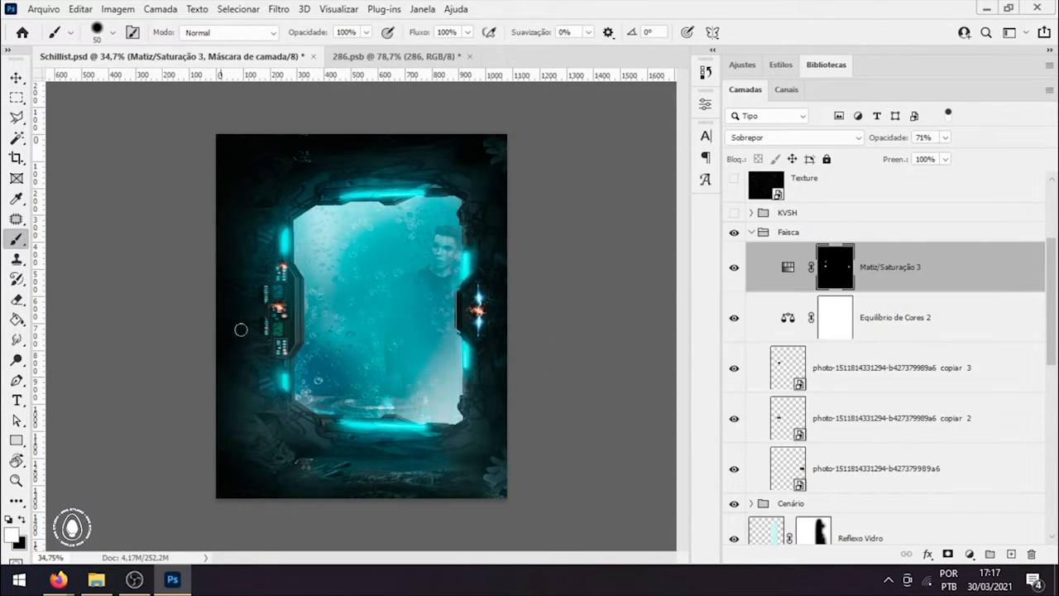
{"action": "scroll", "coordinate": [437, 323], "scroll_direction": "up", "scroll_amount": 2}
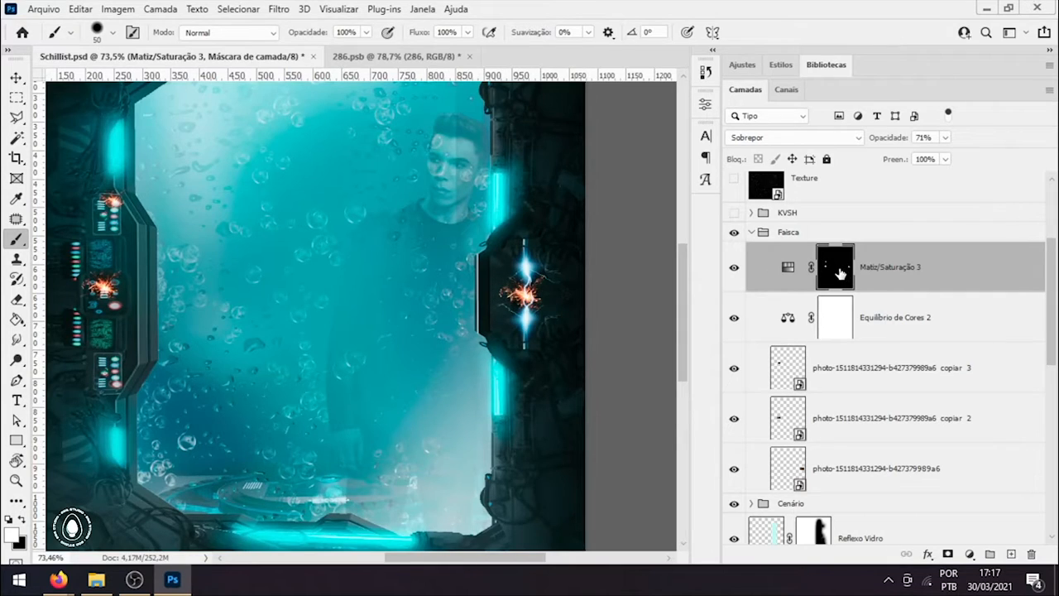
{"action": "left_click", "coordinate": [840, 274], "text": "shift"}
{"action": "left_click", "coordinate": [840, 274], "text": "shift"}
Step: Display the Matiz/Saturação 3 mask on its own, examine its painted white spots, and return to the normal image view
{"action": "key", "text": "alt+shift"}
{"action": "key", "text": "v"}
{"action": "left_click", "coordinate": [839, 276], "text": "alt"}
{"action": "left_click", "coordinate": [838, 281], "text": "alt"}
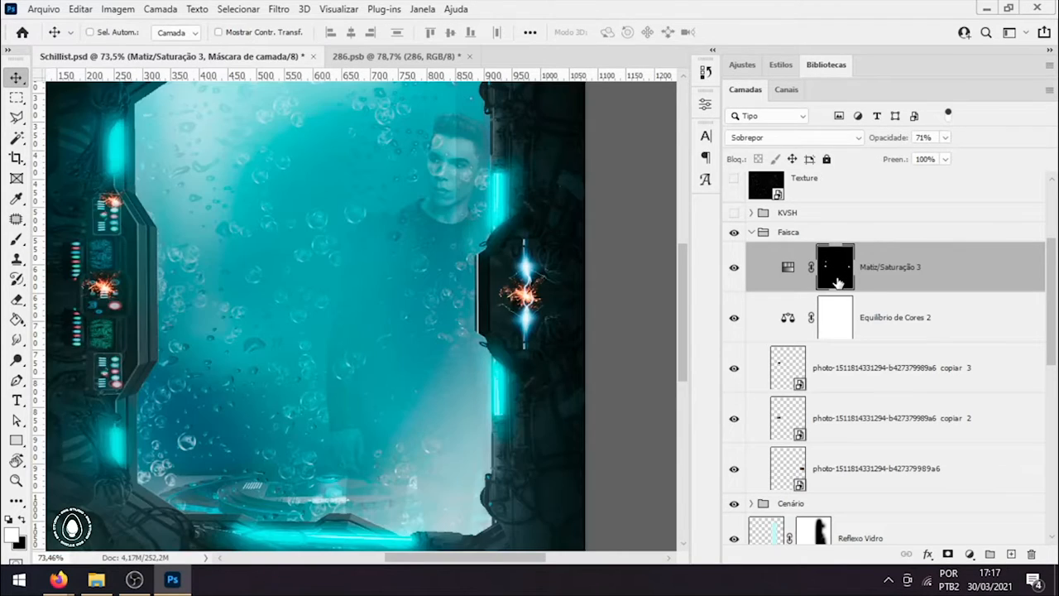
{"action": "left_click", "coordinate": [835, 279], "text": "alt"}
{"action": "scroll", "coordinate": [258, 289], "scroll_direction": "down", "scroll_amount": 2}
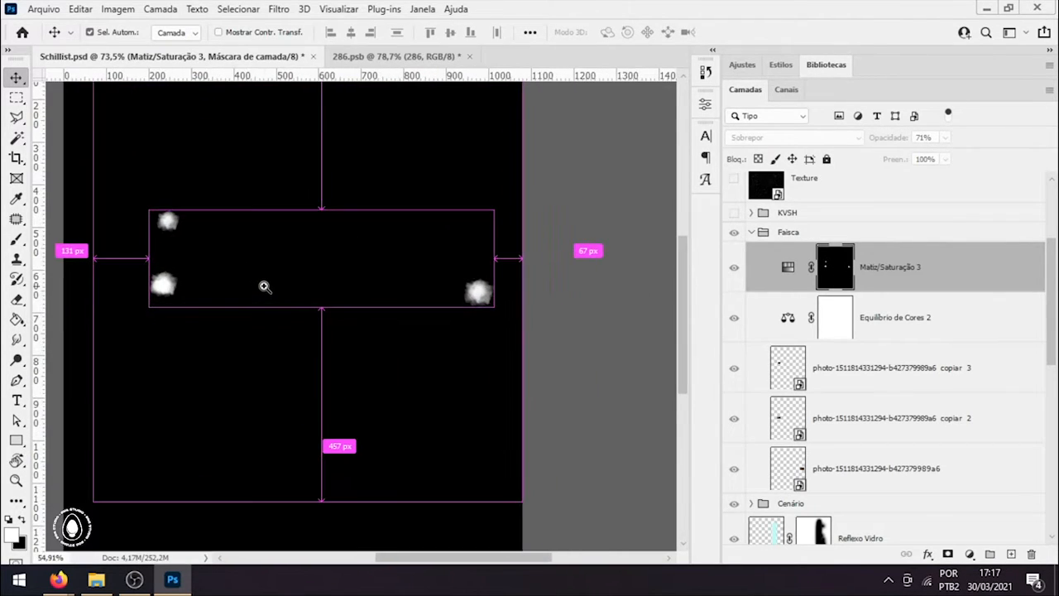
{"action": "scroll", "coordinate": [261, 287], "scroll_direction": "down", "scroll_amount": 1}
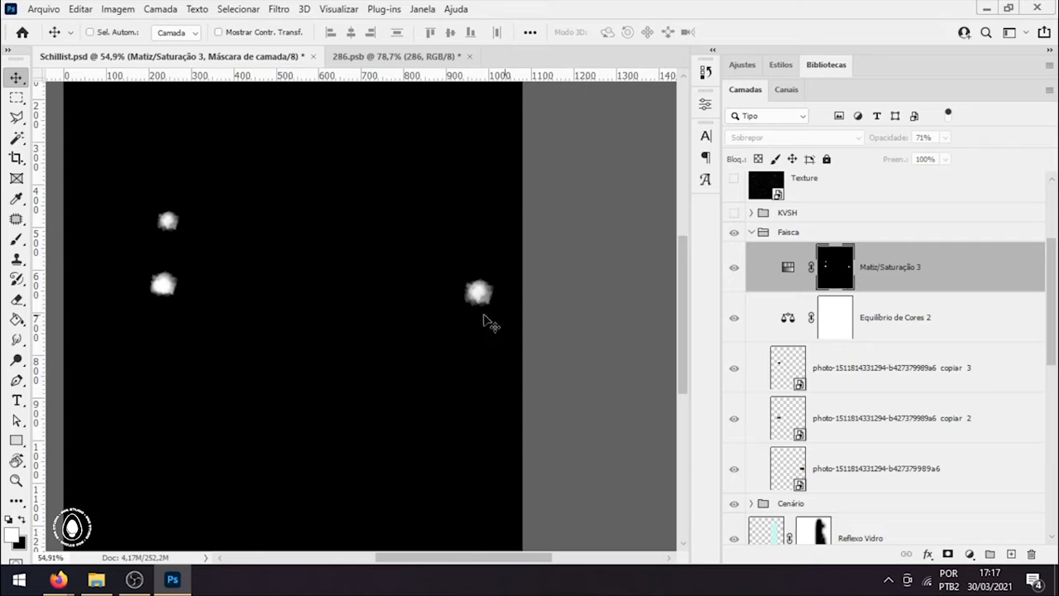
{"action": "left_click_drag", "start_coordinate": [482, 287], "coordinate": [411, 304]}
{"action": "left_click_drag", "start_coordinate": [224, 265], "coordinate": [362, 258]}
{"action": "left_click_drag", "start_coordinate": [301, 277], "coordinate": [343, 278]}
{"action": "left_click_drag", "start_coordinate": [506, 283], "coordinate": [332, 272]}
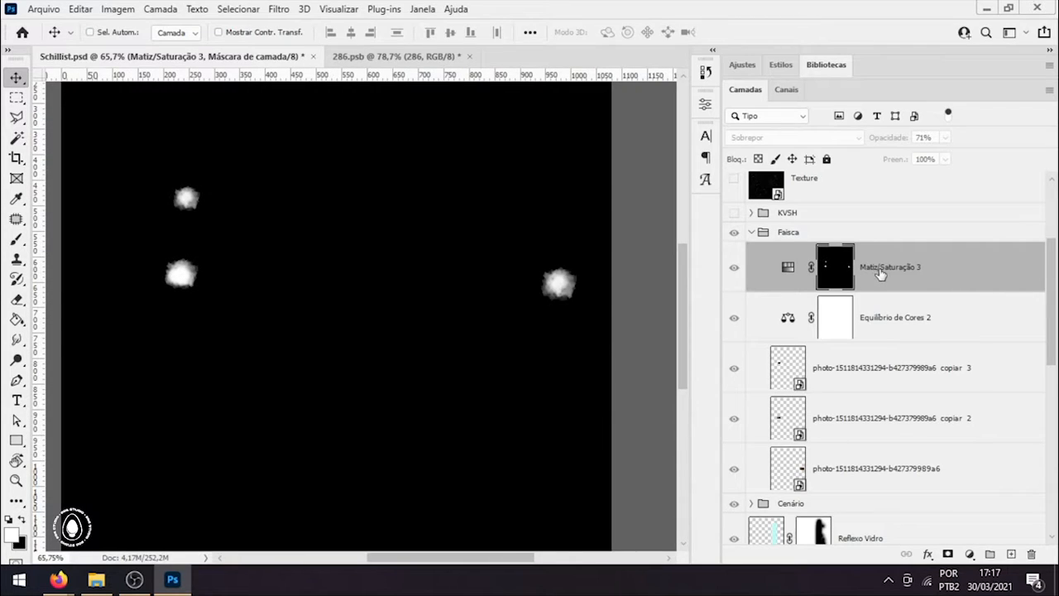
{"action": "left_click", "coordinate": [834, 266], "text": "alt"}
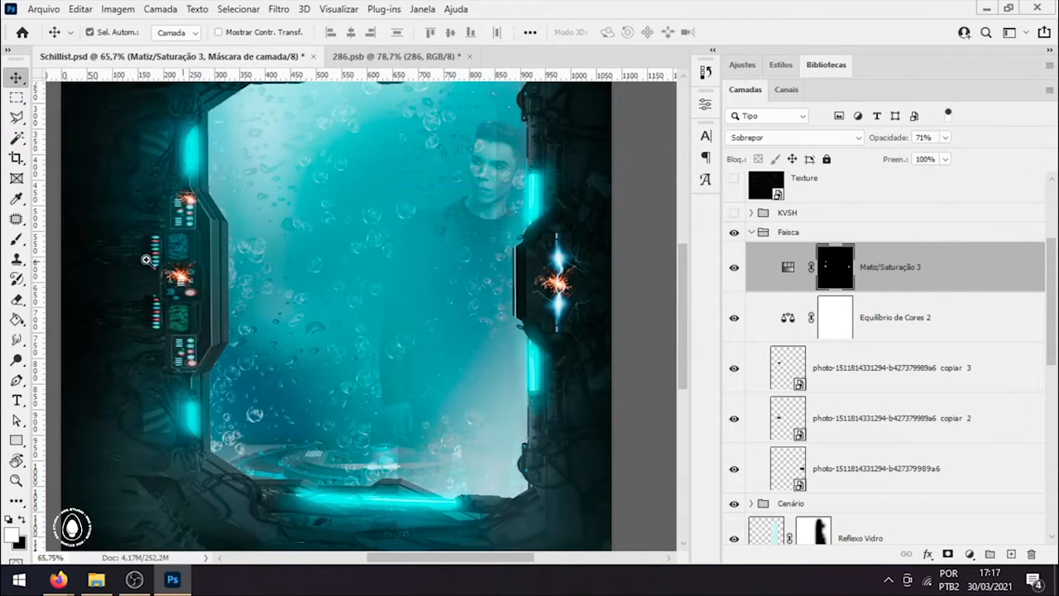
Step: Switch the Matiz/Saturação 3 layer off and on to compare its effect on the console sparks up close
{"action": "left_click_drag", "start_coordinate": [137, 256], "coordinate": [177, 256]}
{"action": "left_click", "coordinate": [736, 268]}
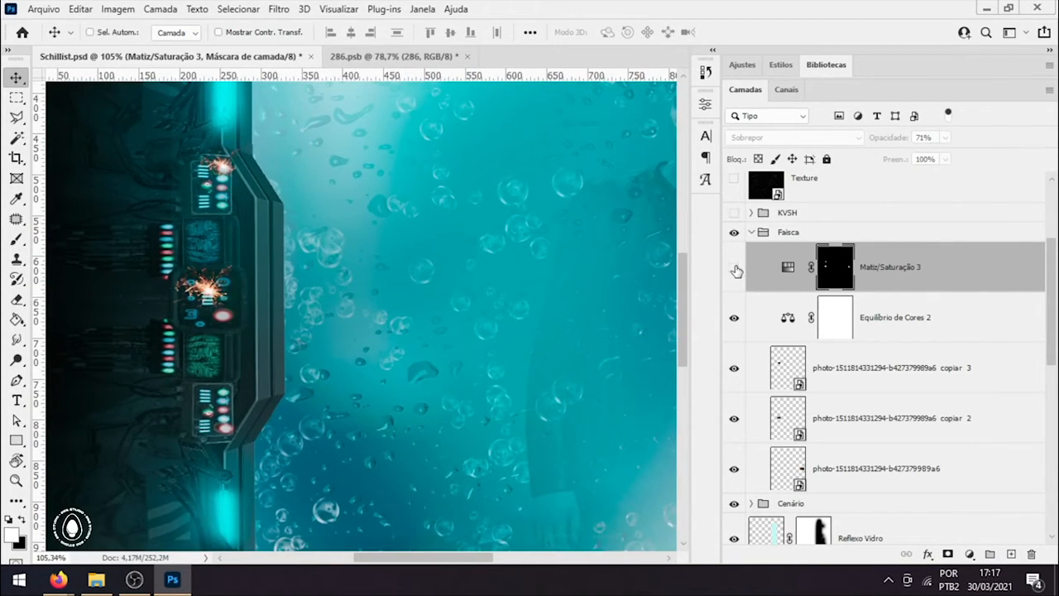
{"action": "left_click", "coordinate": [736, 270]}
{"action": "left_click_drag", "start_coordinate": [361, 266], "coordinate": [302, 277]}
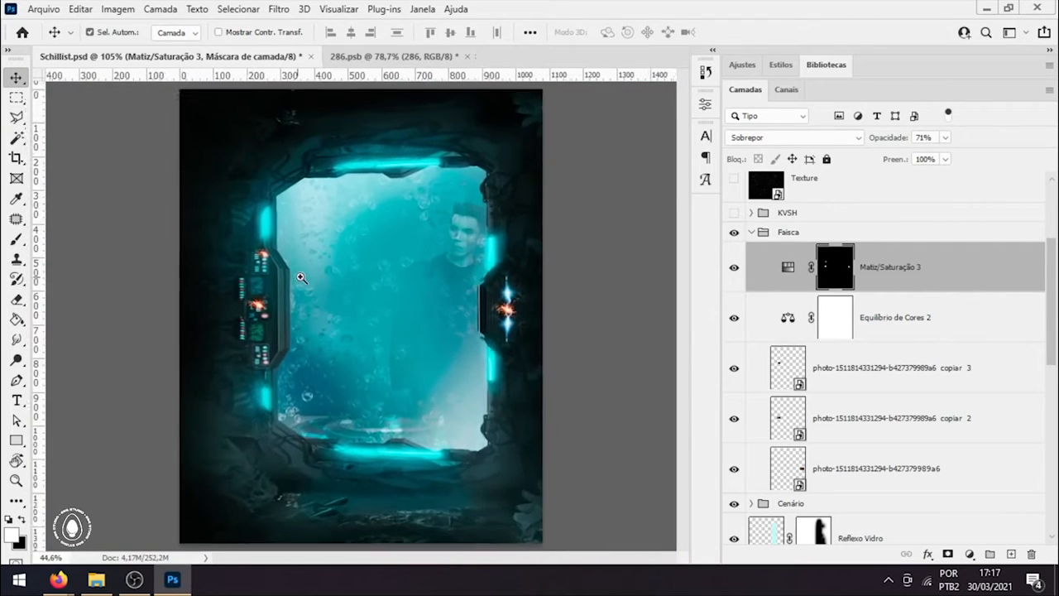
Step: Turn on the visibility of the KVSH group and select the Texture layer
{"action": "scroll", "coordinate": [901, 276], "scroll_direction": "up", "scroll_amount": 2}
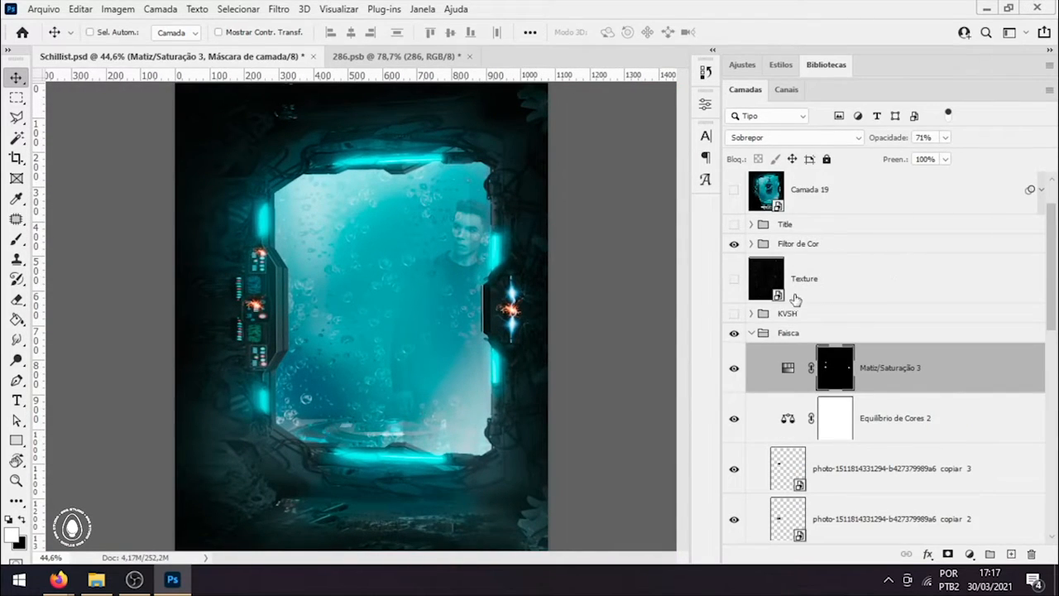
{"action": "left_click", "coordinate": [734, 313]}
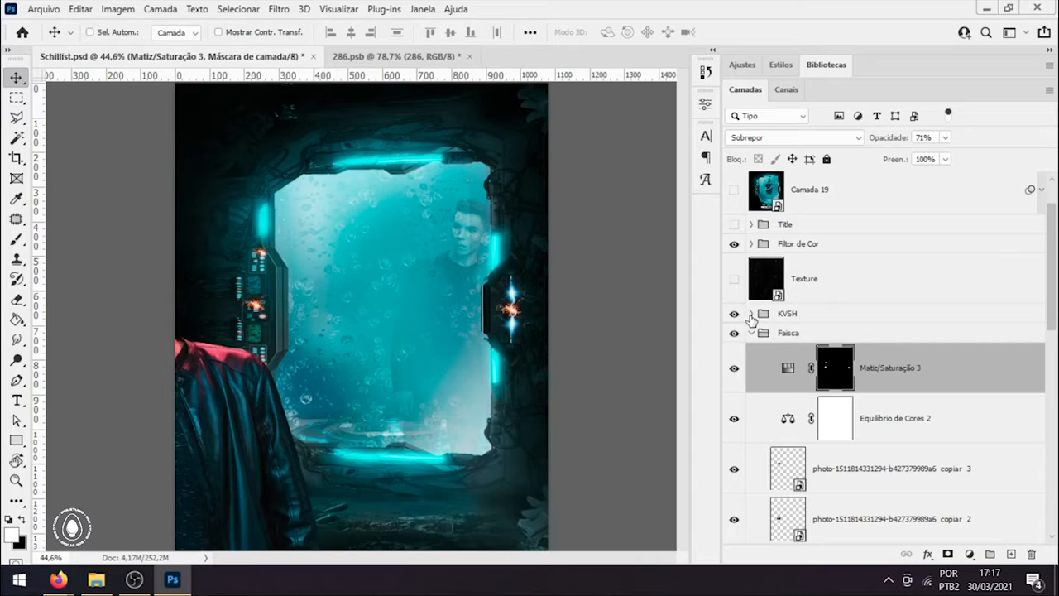
{"action": "left_click", "coordinate": [823, 301]}
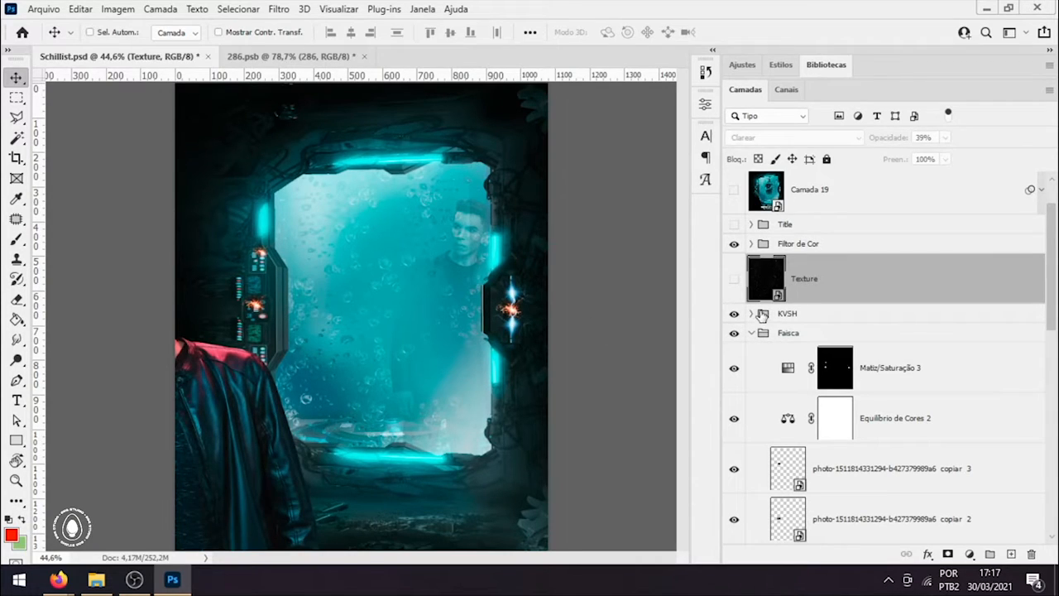
Step: Expand the KVSH group and select the jacket's kvsh-credito-divulgacao-2.1 layer
{"action": "left_click", "coordinate": [755, 314]}
{"action": "scroll", "coordinate": [828, 331], "scroll_direction": "down", "scroll_amount": 5}
{"action": "left_click", "coordinate": [936, 264]}
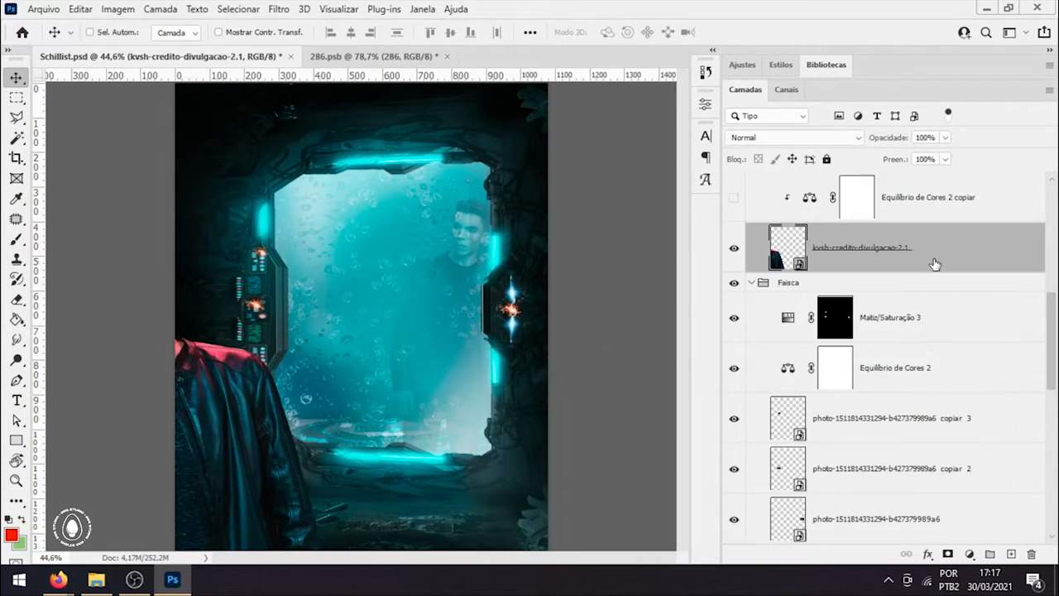
{"action": "left_click_drag", "start_coordinate": [186, 359], "coordinate": [233, 374]}
Step: Turn on the visibility of the clipped adjustment layers above the jacket, from Equilíbrio de Cores 2 copiar up to Matiz/Saturação 4 copiar
{"action": "scroll", "coordinate": [781, 303], "scroll_direction": "up", "scroll_amount": 4}
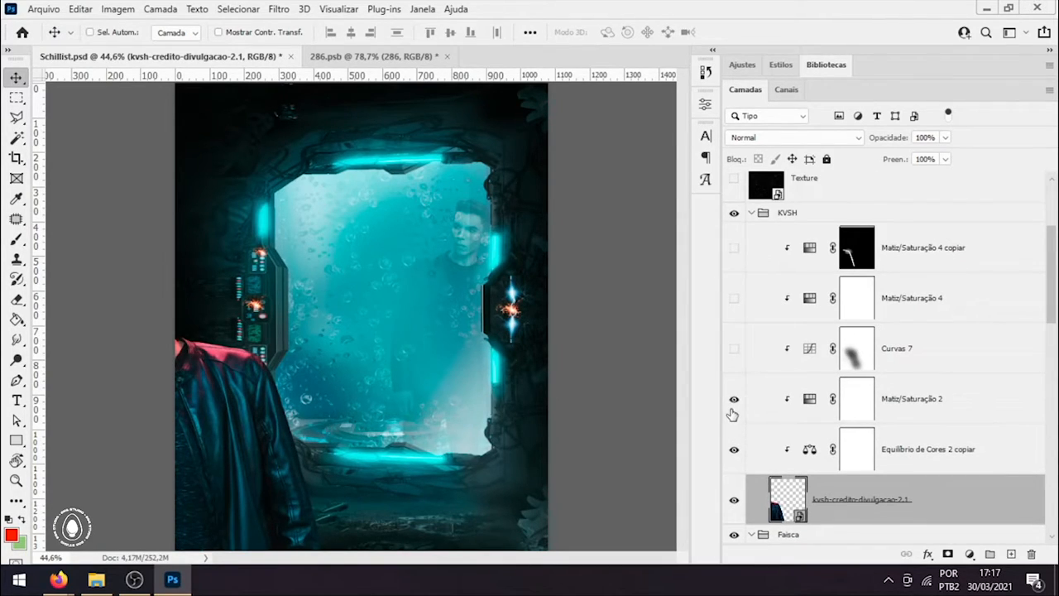
{"action": "left_click_drag", "start_coordinate": [734, 399], "coordinate": [736, 351]}
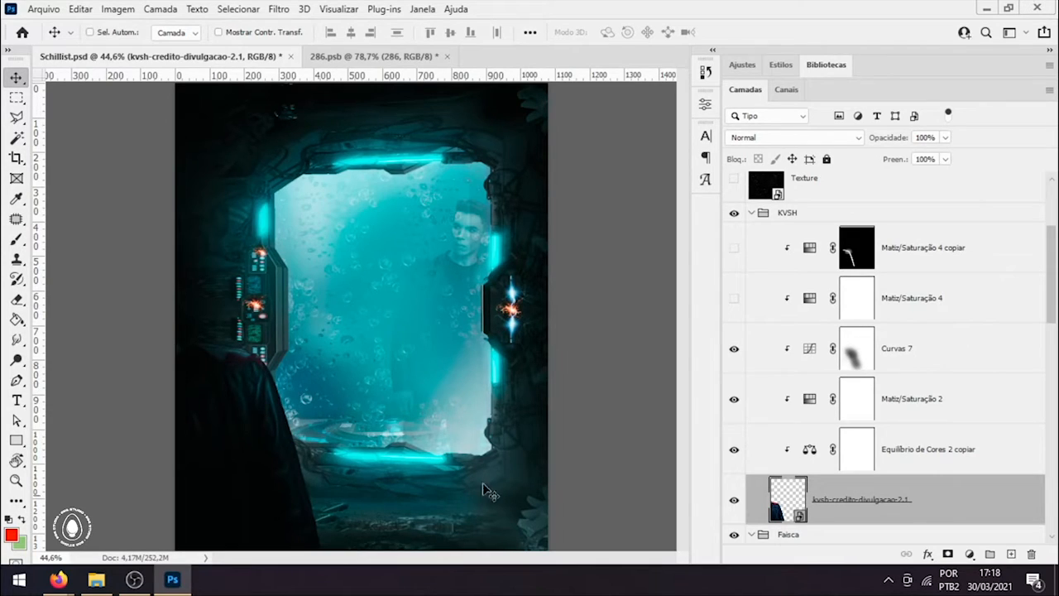
{"action": "left_click", "coordinate": [734, 300]}
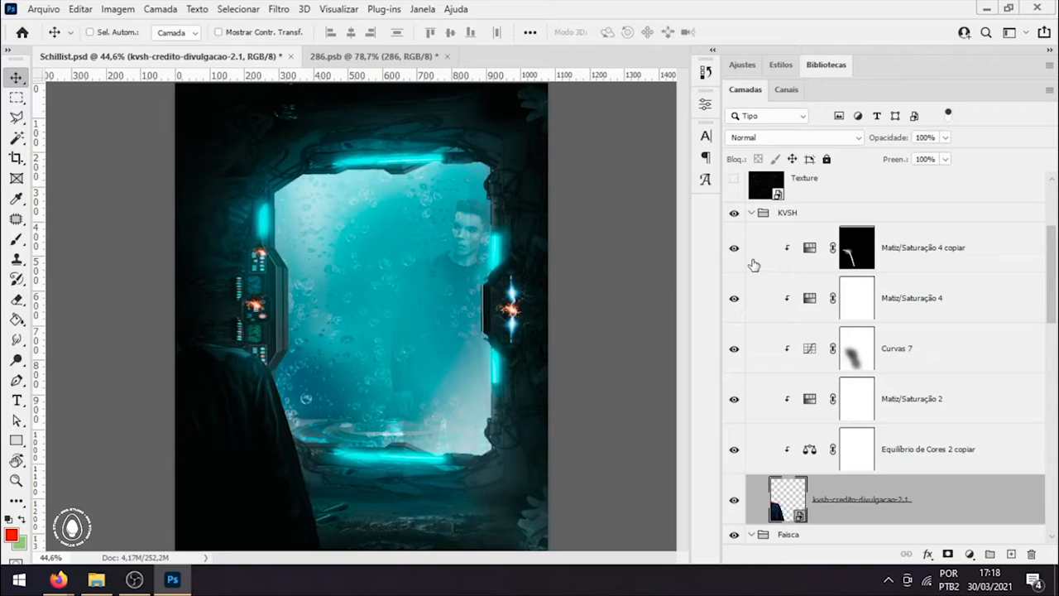
Step: Review the jacket's Equilíbrio de Cores 2 copiar and Curvas 7 adjustment layers by selecting each of them
{"action": "left_click", "coordinate": [817, 451]}
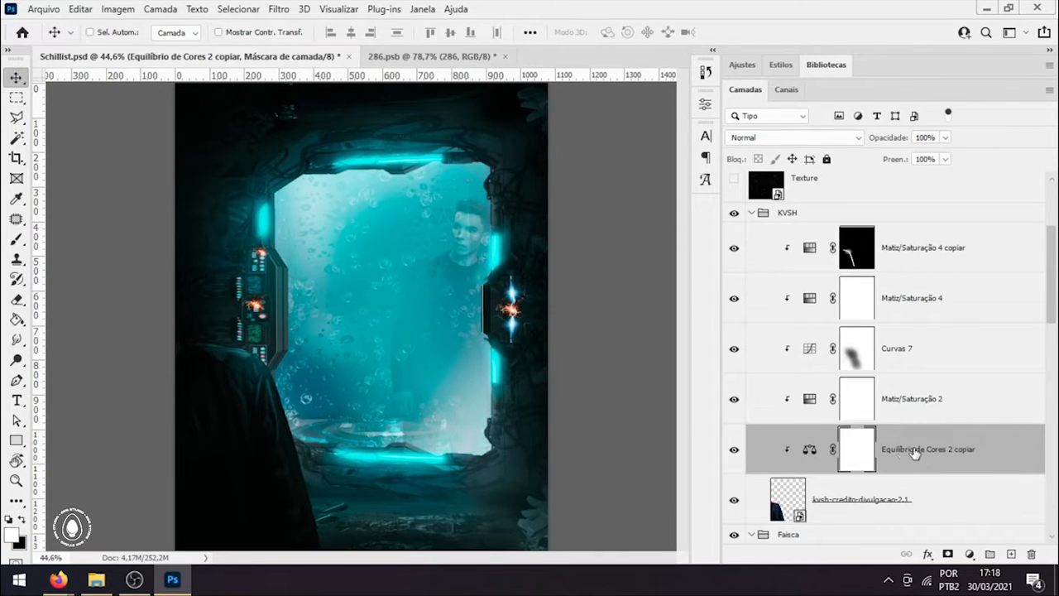
{"action": "left_click", "coordinate": [812, 351]}
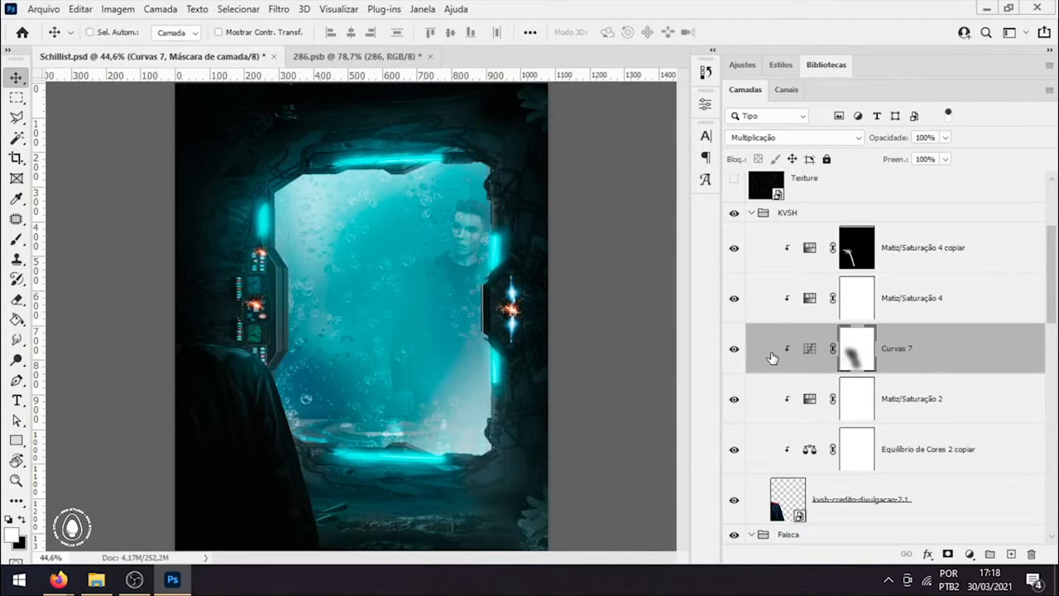
{"action": "left_click", "coordinate": [941, 419]}
{"action": "left_click", "coordinate": [937, 452]}
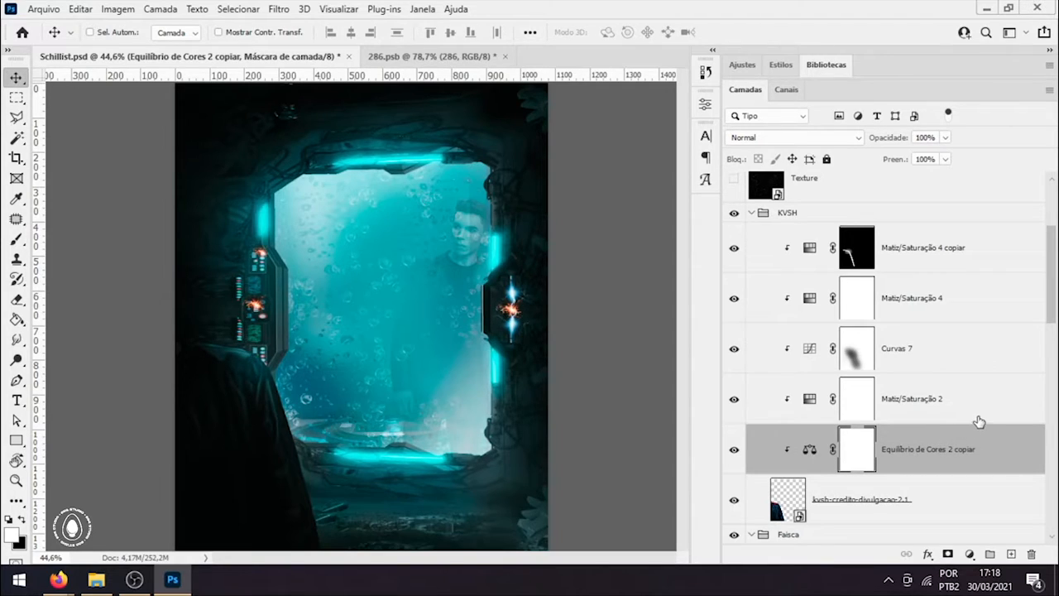
Step: Select the Matiz/Saturação 2 layer and switch it off and on to compare its effect on the jacket
{"action": "left_click", "coordinate": [944, 400]}
{"action": "left_click", "coordinate": [734, 401]}
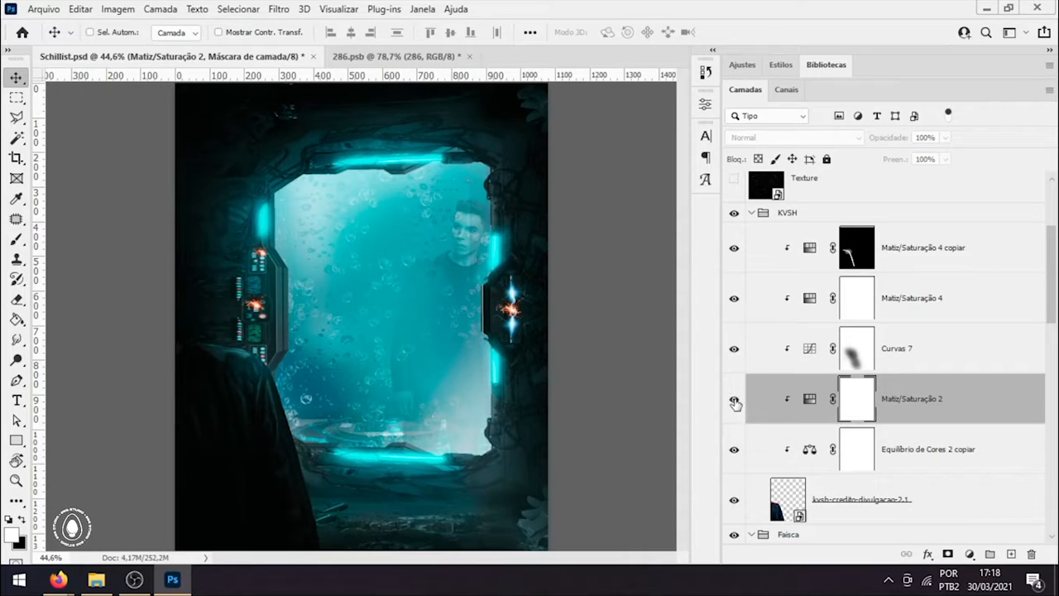
{"action": "left_click", "coordinate": [734, 401]}
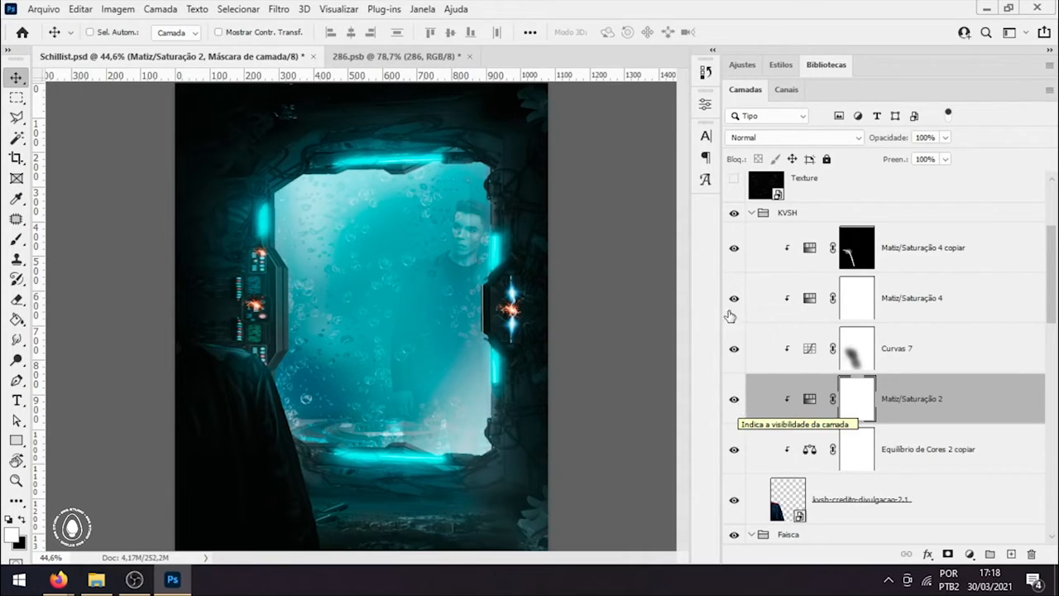
Step: Switch Matiz/Saturação 4 copiar off and on, examine its highlight on the jacket up close, and fit the poster in view
{"action": "left_click", "coordinate": [734, 248]}
{"action": "left_click", "coordinate": [734, 248]}
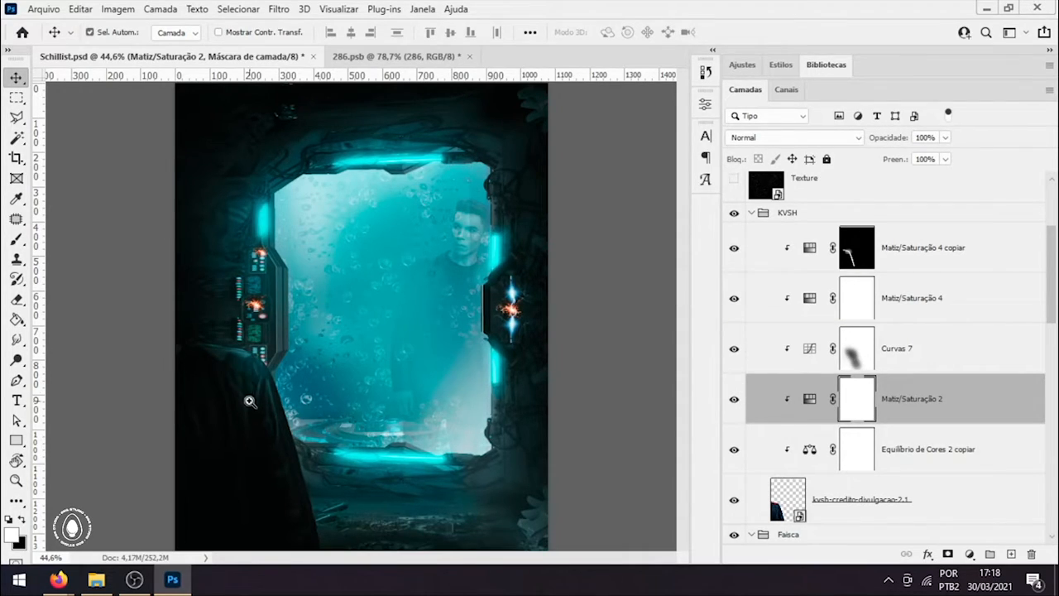
{"action": "left_click_drag", "start_coordinate": [249, 401], "coordinate": [460, 329]}
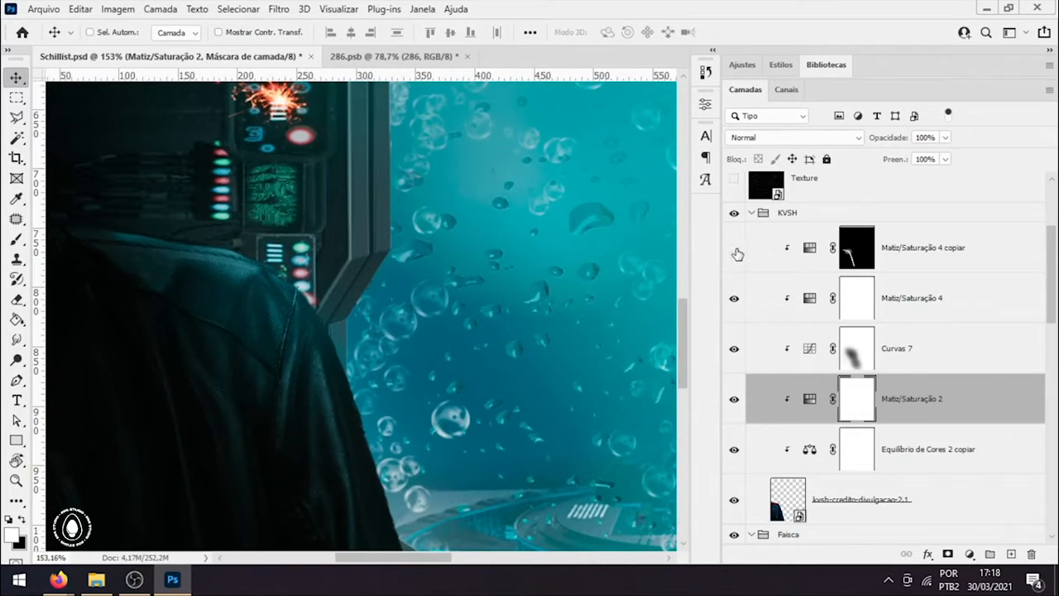
{"action": "left_click_drag", "start_coordinate": [284, 300], "coordinate": [204, 312]}
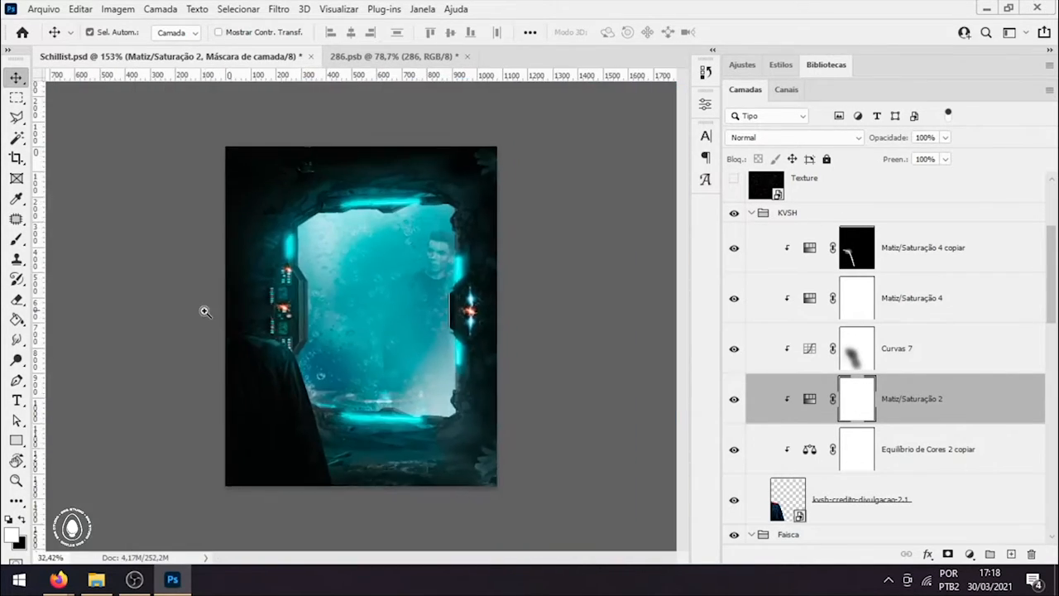
{"action": "key", "text": "ctrl+0"}
Step: Collapse the KVSH group
{"action": "scroll", "coordinate": [807, 325], "scroll_direction": "down", "scroll_amount": 2}
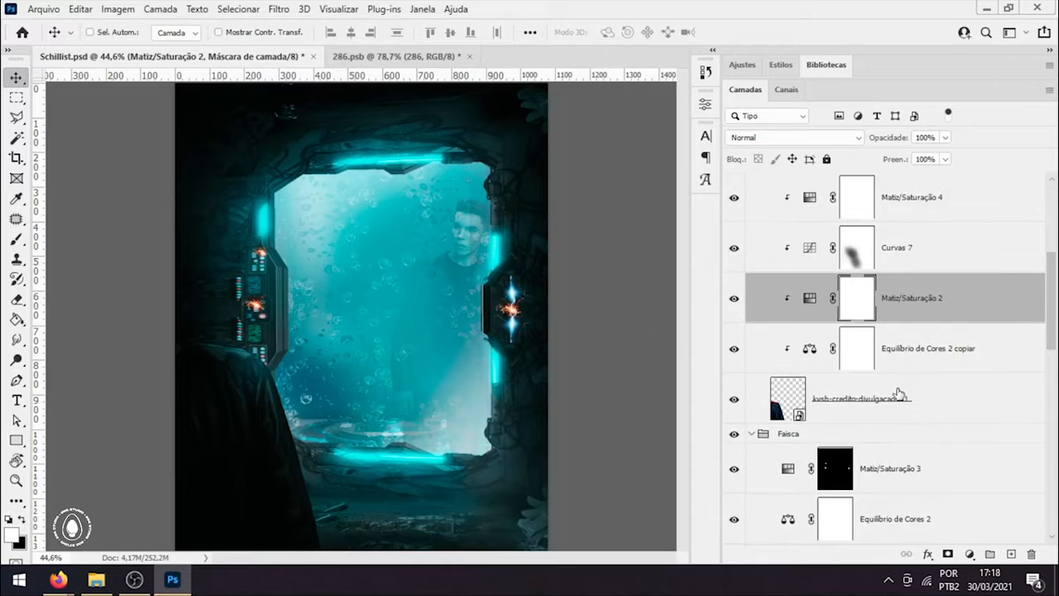
{"action": "scroll", "coordinate": [807, 325], "scroll_direction": "up", "scroll_amount": 4}
{"action": "left_click", "coordinate": [752, 314]}
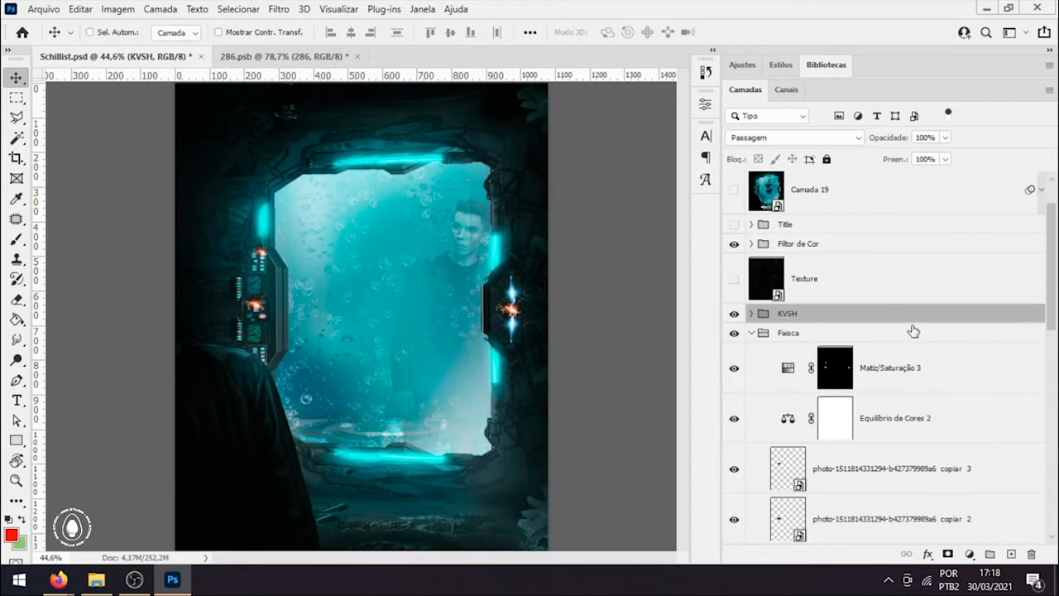
Step: Expand the Filtor de Cor group, turn on Mapa de Degradê 1 and its three Pesquisa de cores layers, and collapse the group
{"action": "left_click", "coordinate": [733, 245]}
{"action": "left_click", "coordinate": [752, 244]}
{"action": "left_click", "coordinate": [734, 279]}
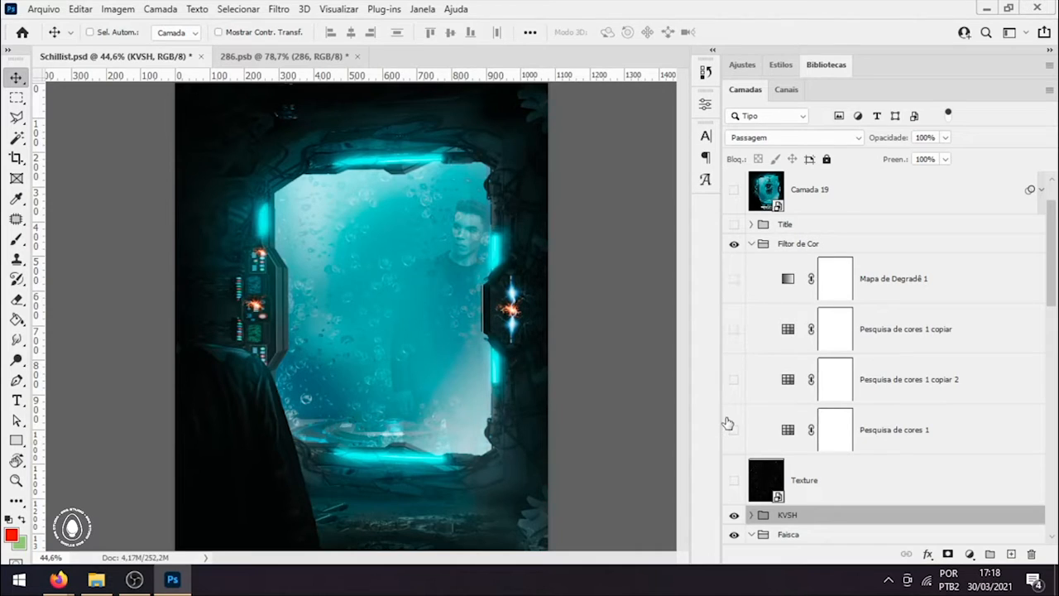
{"action": "left_click", "coordinate": [734, 329]}
{"action": "left_click", "coordinate": [735, 379]}
{"action": "left_click", "coordinate": [734, 429]}
{"action": "left_click", "coordinate": [753, 245]}
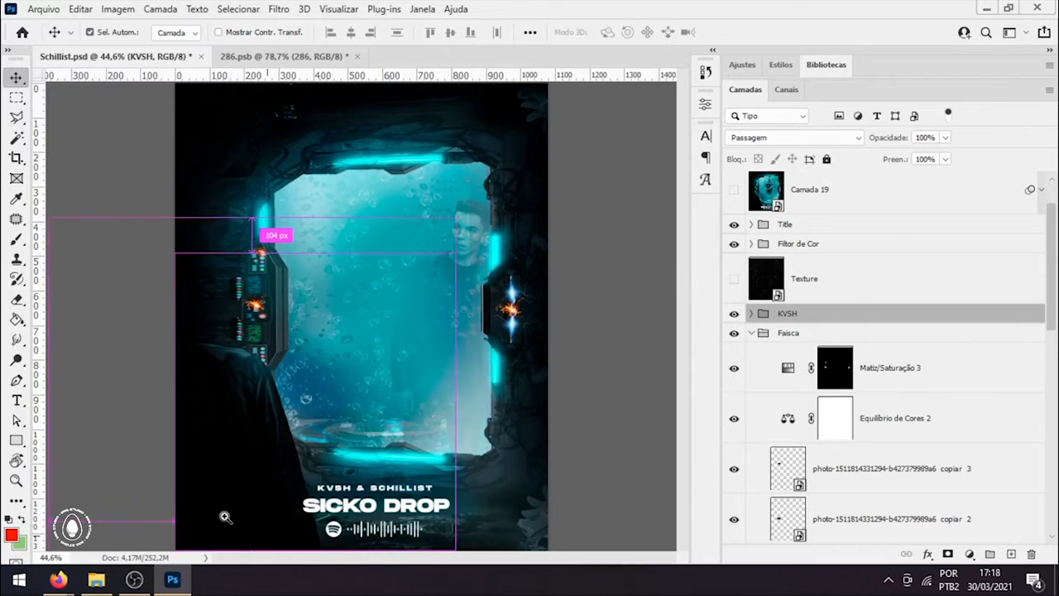
Step: Examine the SICKO DROP title block up close and hide the Title group
{"action": "left_click_drag", "start_coordinate": [225, 516], "coordinate": [233, 513]}
{"action": "left_click_drag", "start_coordinate": [376, 471], "coordinate": [362, 383]}
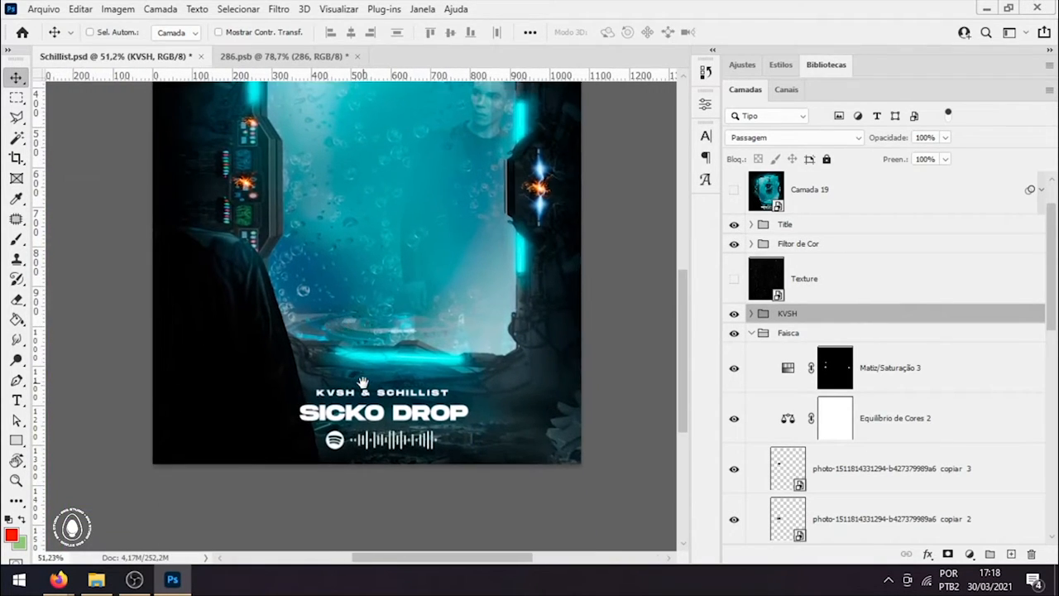
{"action": "left_click", "coordinate": [734, 224]}
Step: Open the contents of the IMG_1805 copiar 2 smart object of the artist behind the glass
{"action": "scroll", "coordinate": [532, 300], "scroll_direction": "down", "scroll_amount": 2}
{"action": "scroll", "coordinate": [910, 374], "scroll_direction": "down", "scroll_amount": 2}
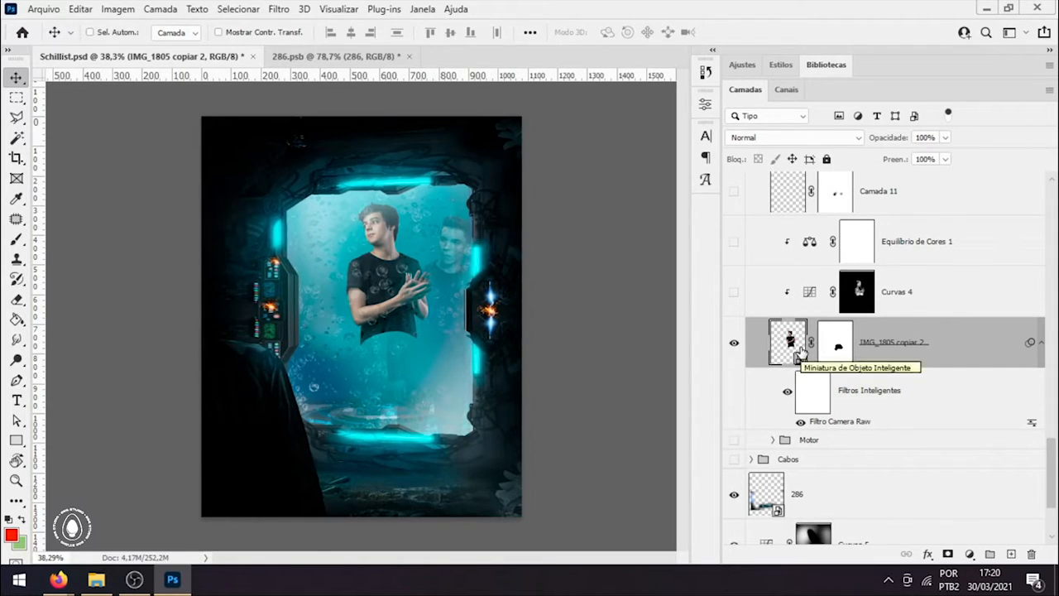
{"action": "double_click", "coordinate": [800, 352]}
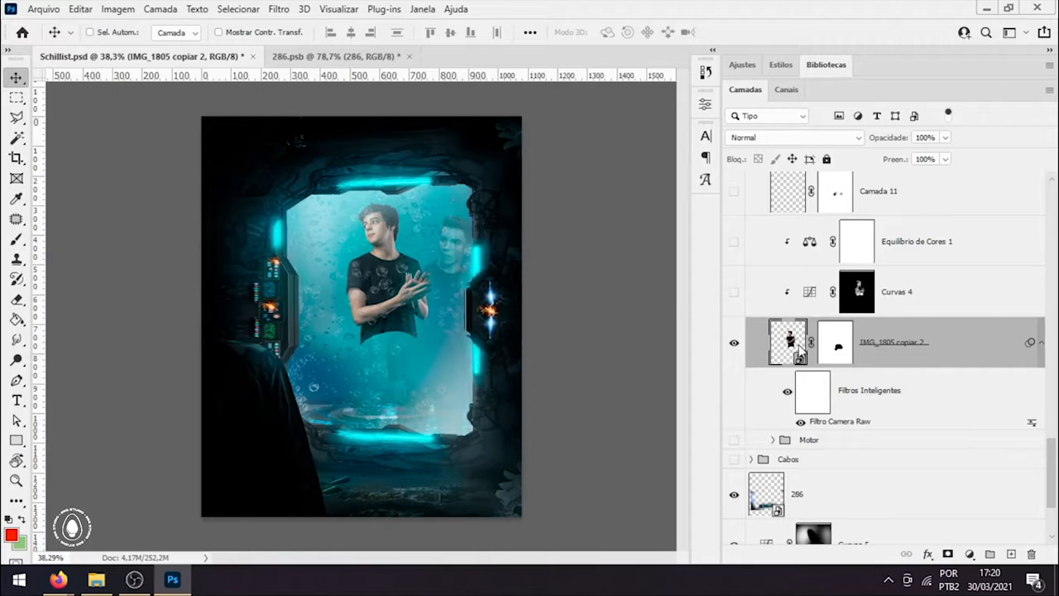
{"action": "left_click", "coordinate": [879, 285]}
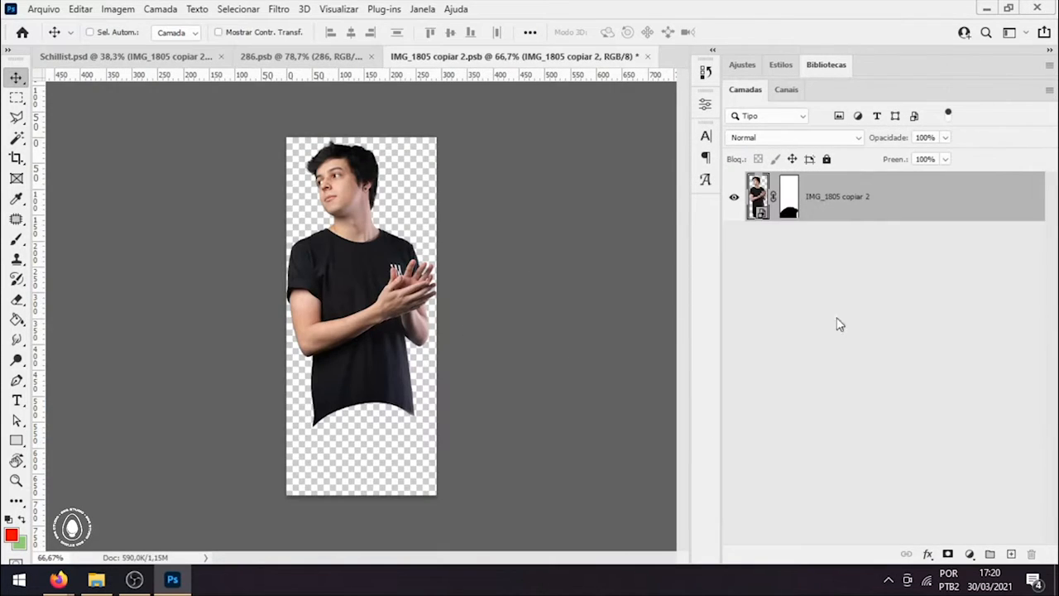
Step: Display the artist's layer mask on its own and return to the normal image view
{"action": "right_click", "coordinate": [792, 205]}
{"action": "left_click", "coordinate": [789, 199]}
{"action": "left_click", "coordinate": [792, 200], "text": "ctrl"}
{"action": "left_click", "coordinate": [791, 199], "text": "alt"}
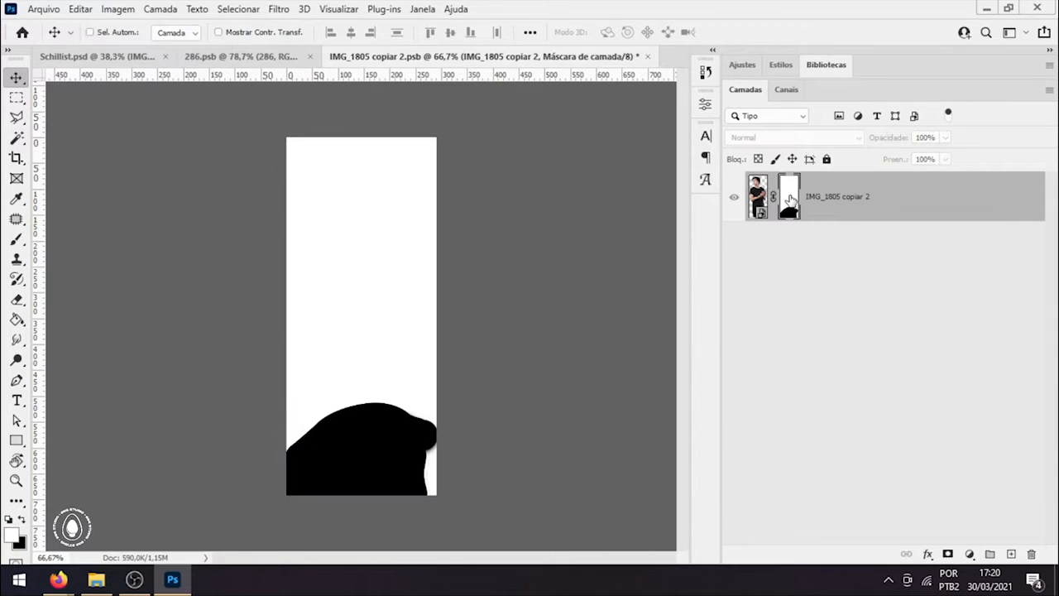
{"action": "left_click", "coordinate": [791, 199], "text": "alt"}
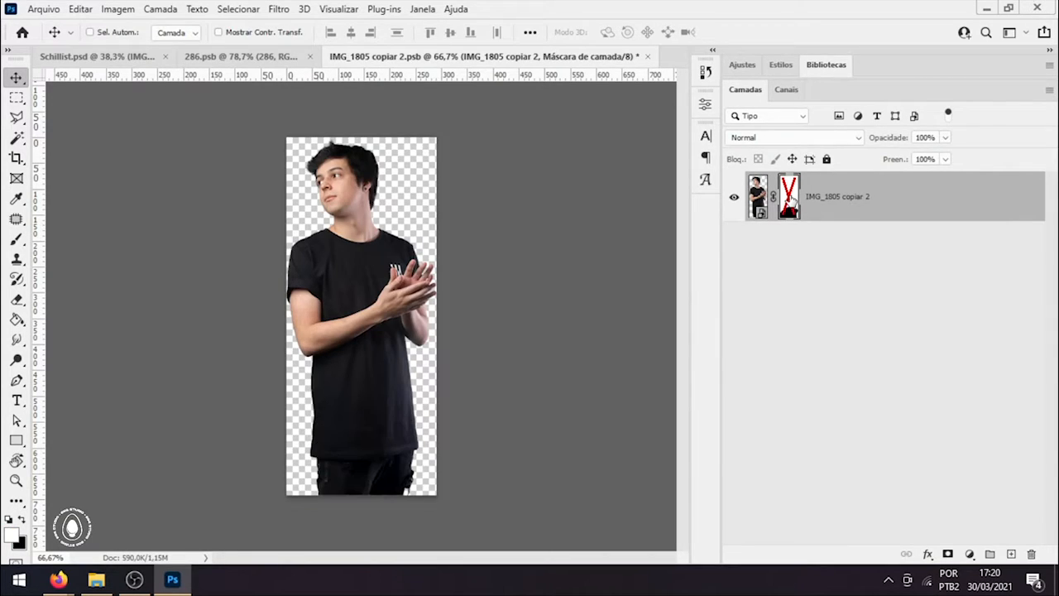
Step: Switch the artist's mask off and on to compare the cut shirt, and close the smart object document
{"action": "left_click", "coordinate": [791, 195], "text": "shift"}
{"action": "left_click", "coordinate": [791, 196], "text": "shift"}
{"action": "left_click", "coordinate": [792, 195], "text": "shift"}
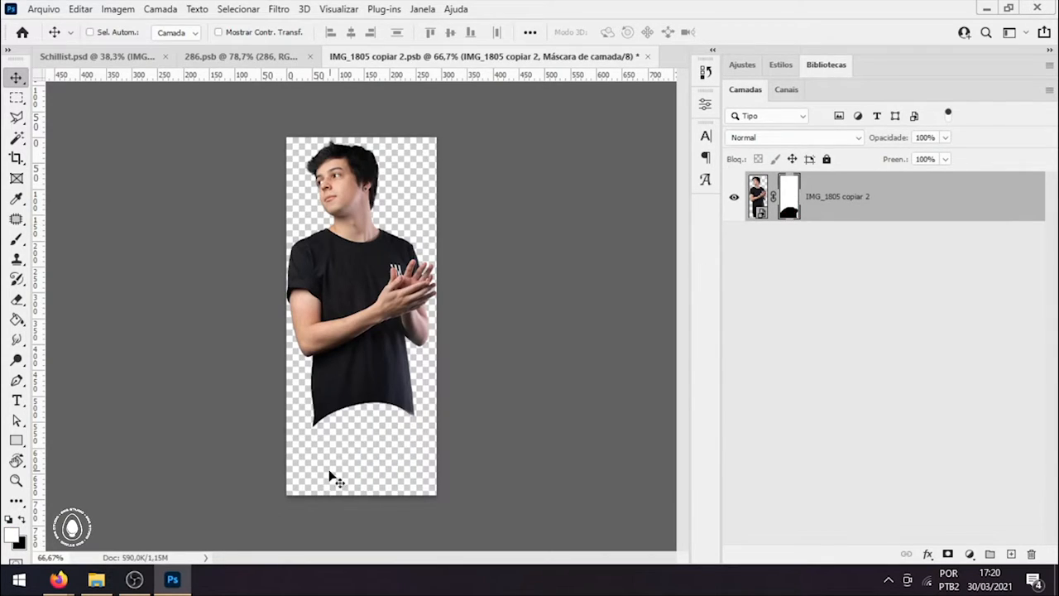
{"action": "left_click", "coordinate": [648, 56]}
{"action": "left_click", "coordinate": [548, 225]}
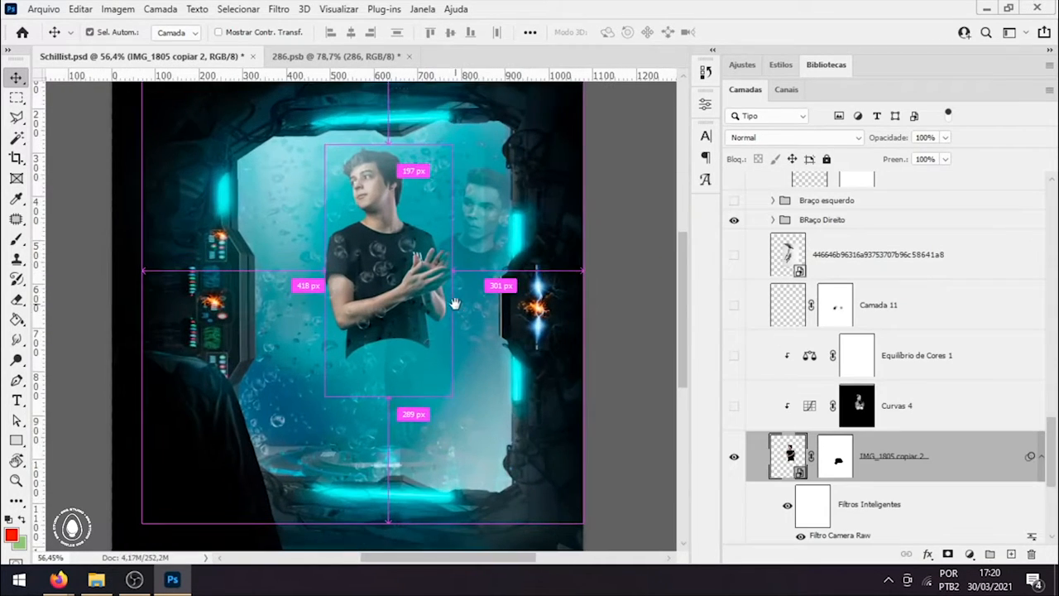
Step: Turn on the Camada 11 layer and switch its visibility off and on to compare the area around the artist's shirt up close
{"action": "left_click", "coordinate": [735, 306]}
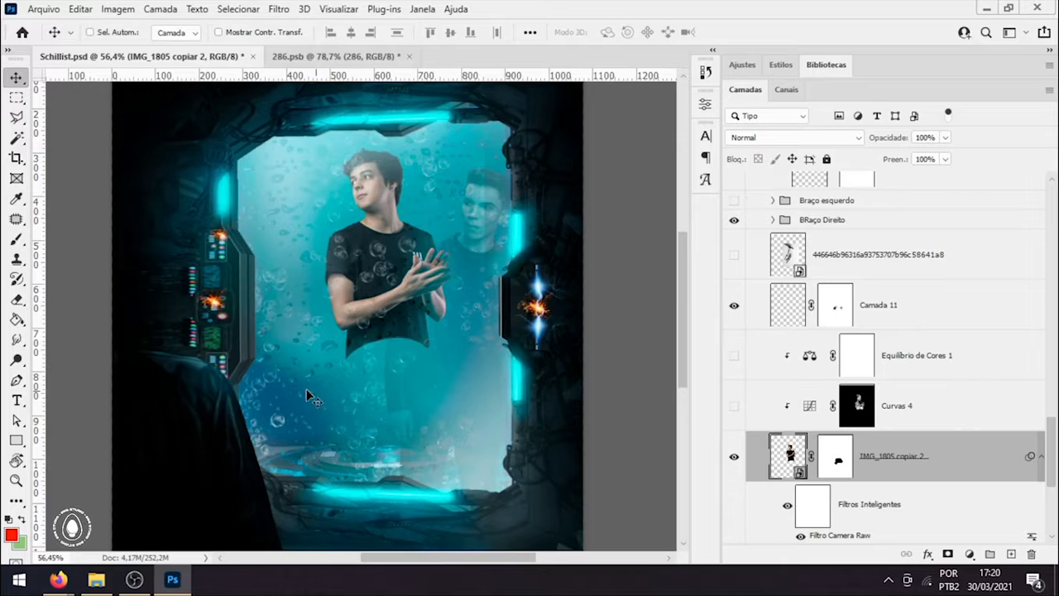
{"action": "left_click_drag", "start_coordinate": [416, 320], "coordinate": [537, 352]}
{"action": "left_click_drag", "start_coordinate": [527, 371], "coordinate": [807, 220]}
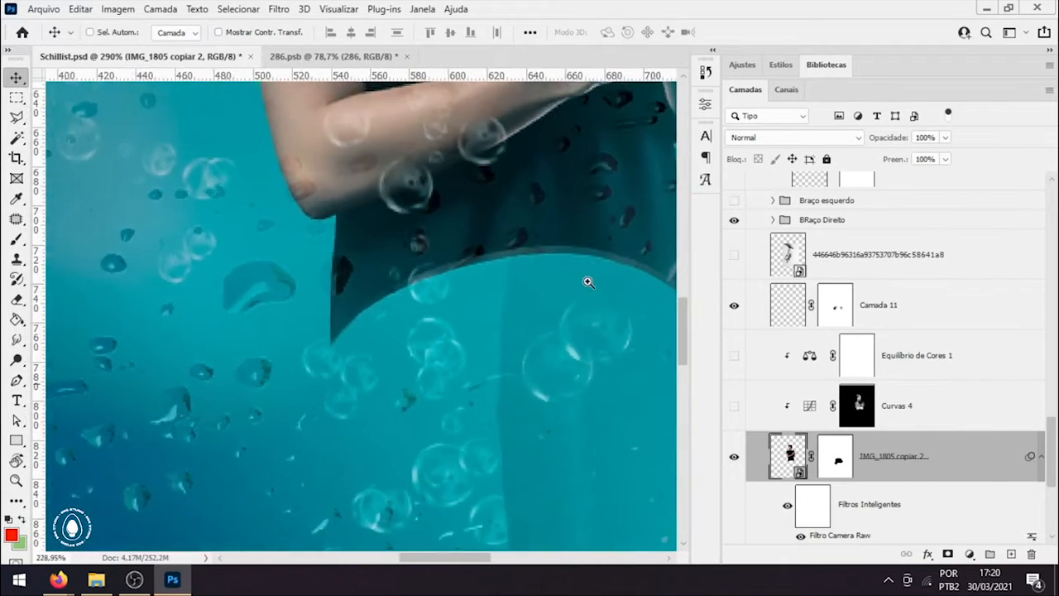
{"action": "left_click_drag", "start_coordinate": [579, 286], "coordinate": [517, 290]}
{"action": "left_click", "coordinate": [735, 306]}
{"action": "left_click", "coordinate": [734, 306]}
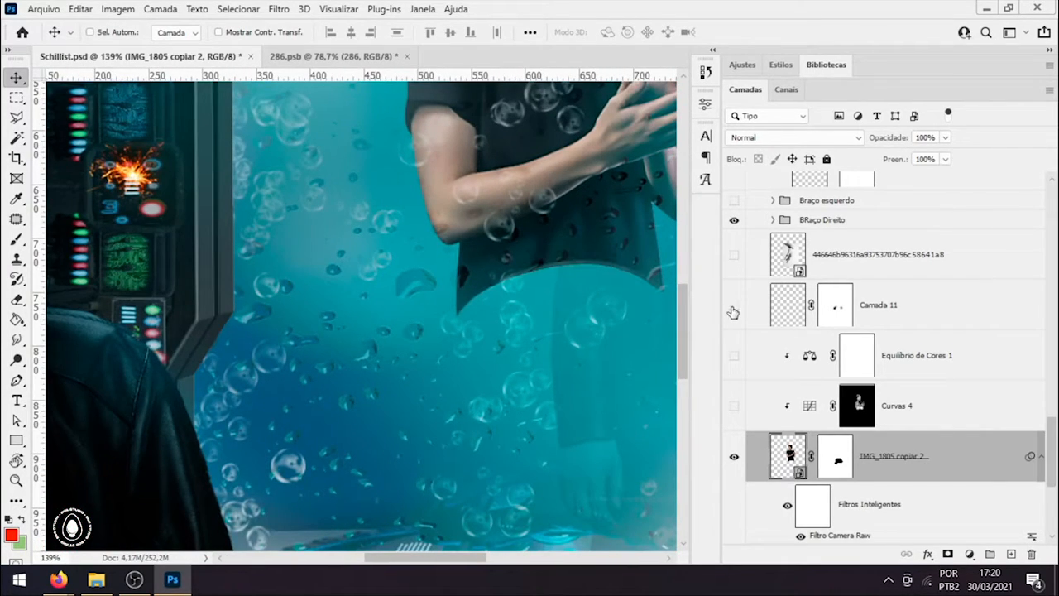
{"action": "left_click", "coordinate": [735, 306]}
{"action": "left_click", "coordinate": [734, 306]}
Step: Turn on the visibility of the Motor group, examine the engine part beneath the shirt, and expand the group
{"action": "scroll", "coordinate": [861, 374], "scroll_direction": "down", "scroll_amount": 3}
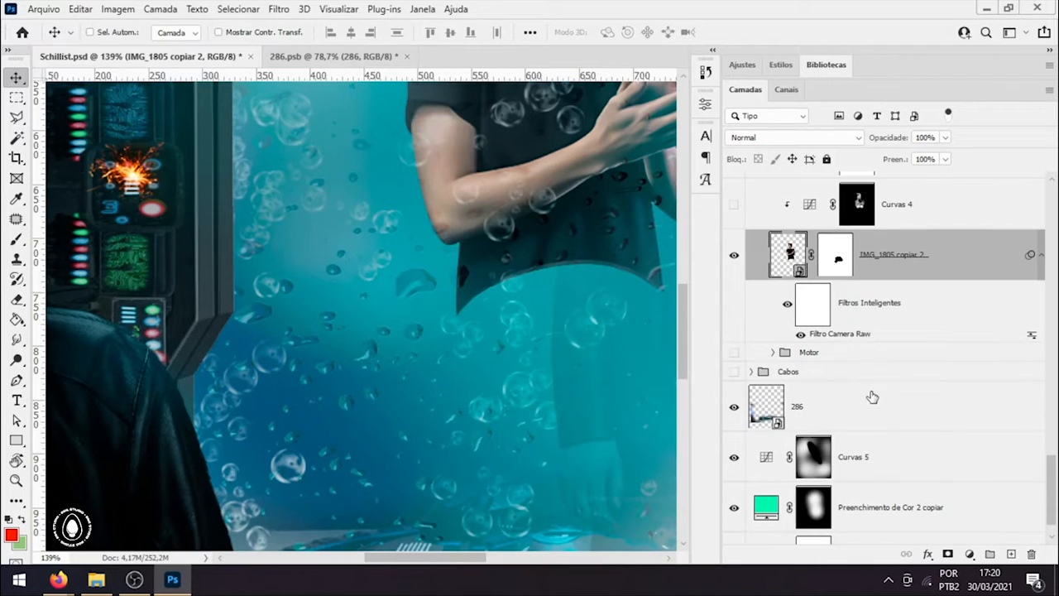
{"action": "left_click", "coordinate": [733, 354]}
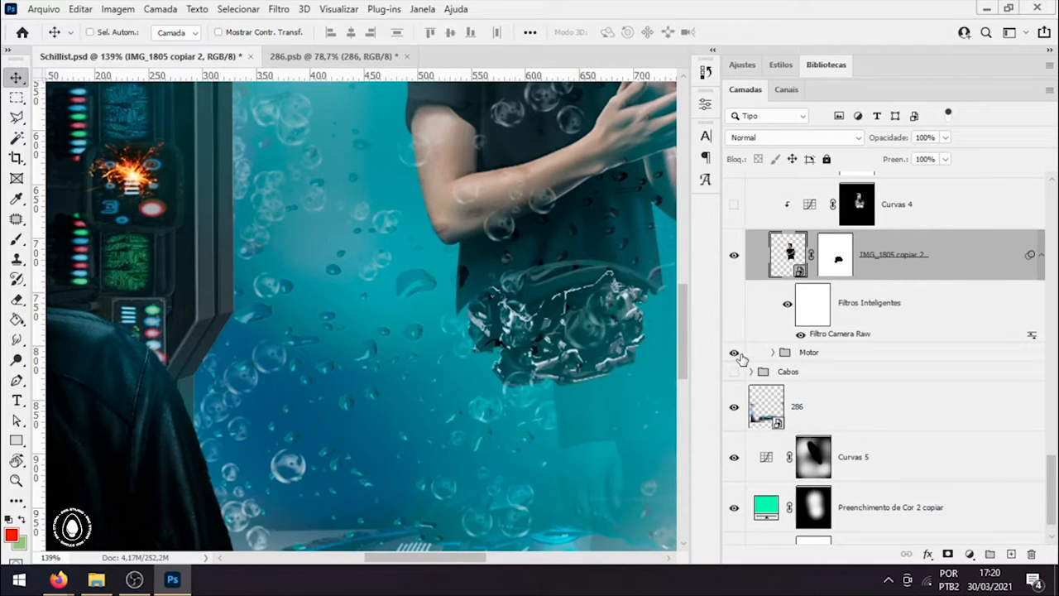
{"action": "left_click_drag", "start_coordinate": [628, 326], "coordinate": [768, 354]}
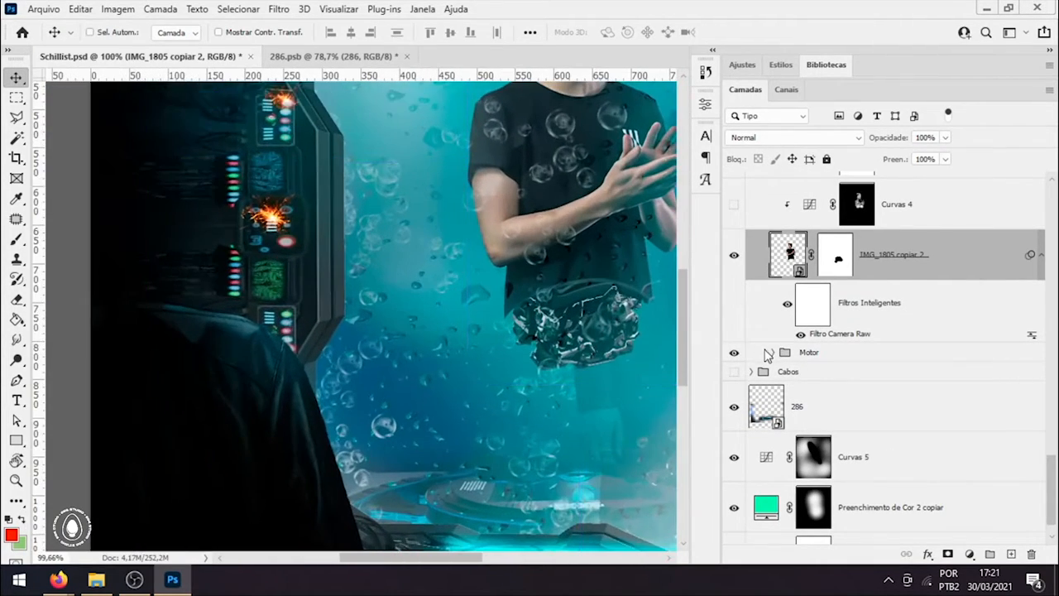
{"action": "left_click", "coordinate": [775, 354]}
Step: Open the kisspng-engine-car smart object in the Peça group, examine the cut-out engine up close, and close its document
{"action": "scroll", "coordinate": [842, 403], "scroll_direction": "down", "scroll_amount": 2}
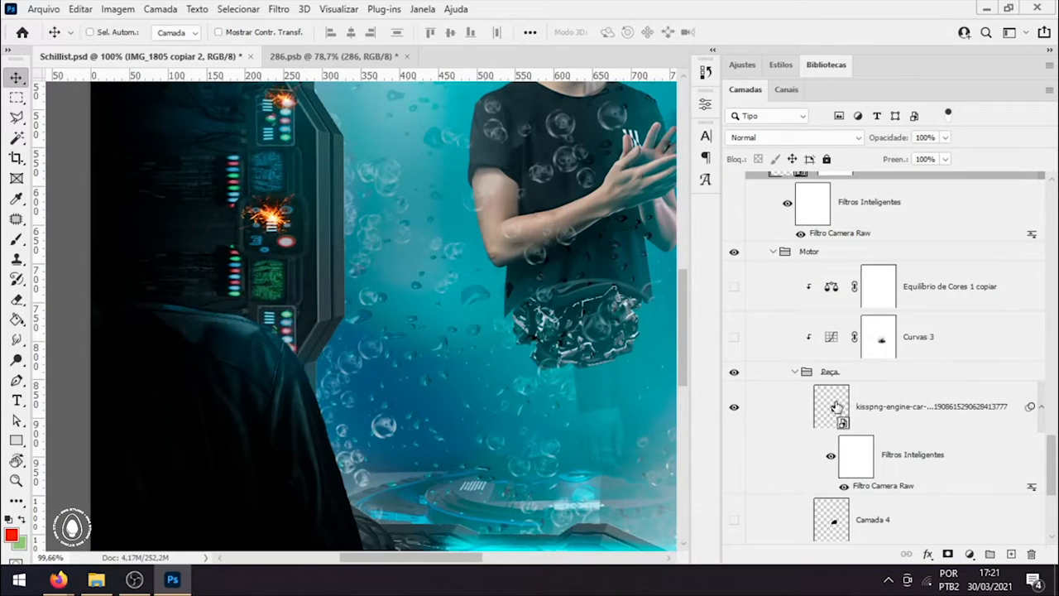
{"action": "double_click", "coordinate": [836, 406]}
{"action": "left_click", "coordinate": [879, 286]}
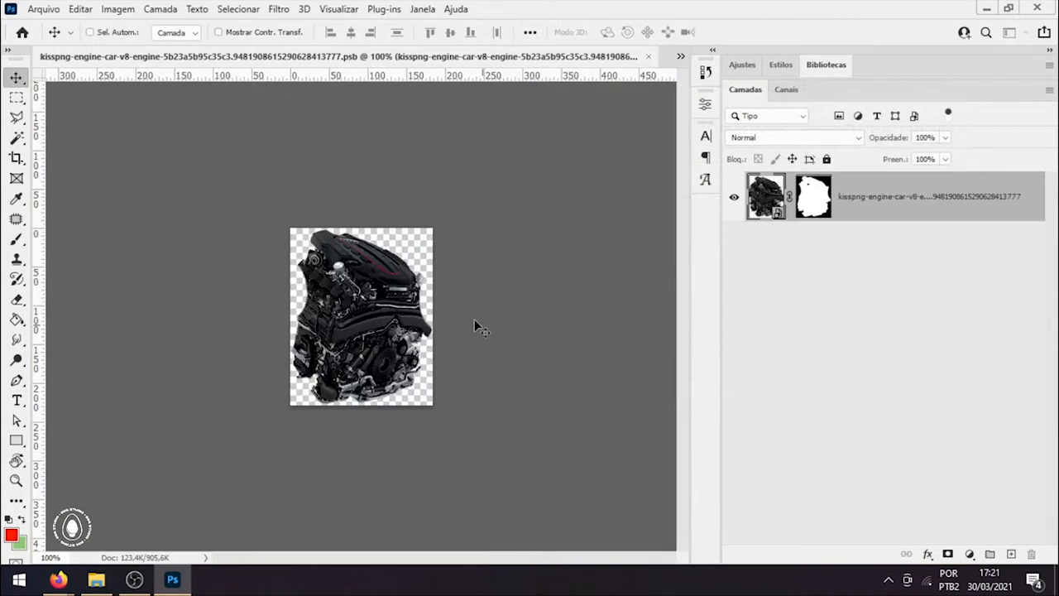
{"action": "left_click_drag", "start_coordinate": [370, 326], "coordinate": [402, 340]}
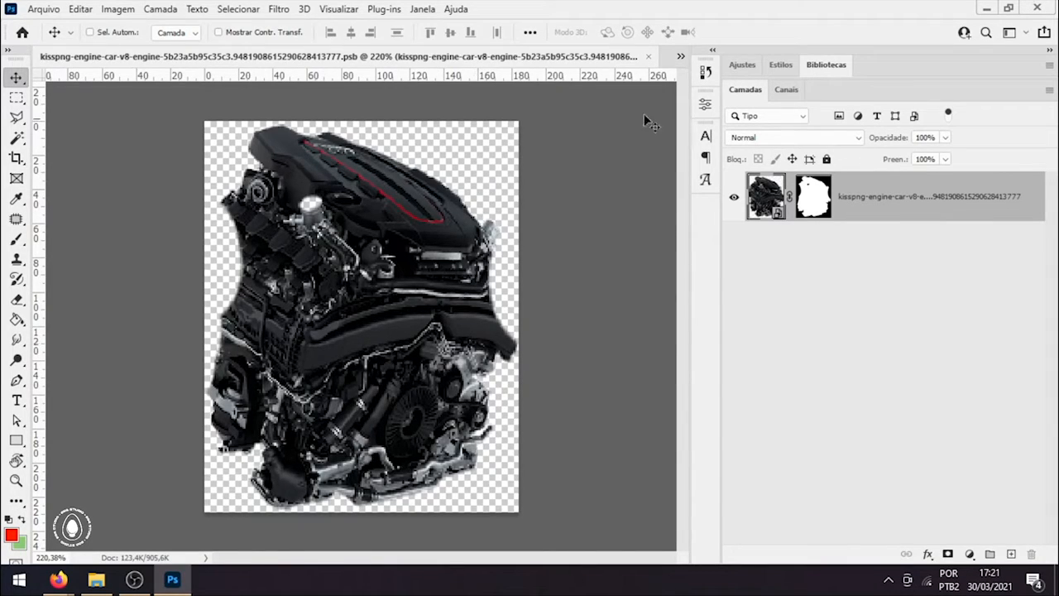
{"action": "left_click", "coordinate": [650, 57]}
Step: Turn on the visibility of the Camada 4 layer beneath the engine part
{"action": "scroll", "coordinate": [857, 439], "scroll_direction": "down", "scroll_amount": 3}
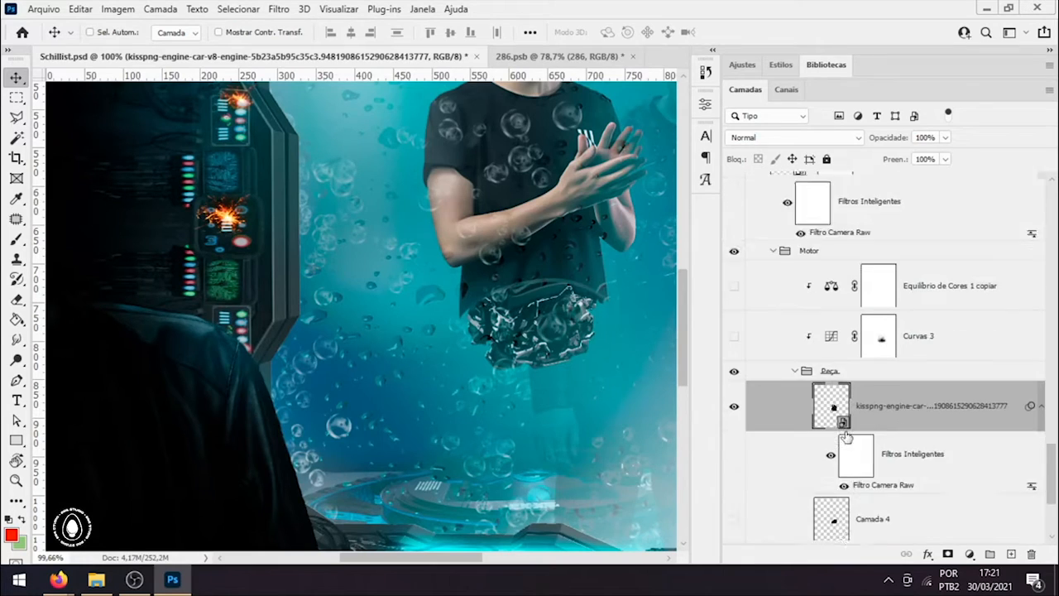
{"action": "left_click", "coordinate": [735, 419]}
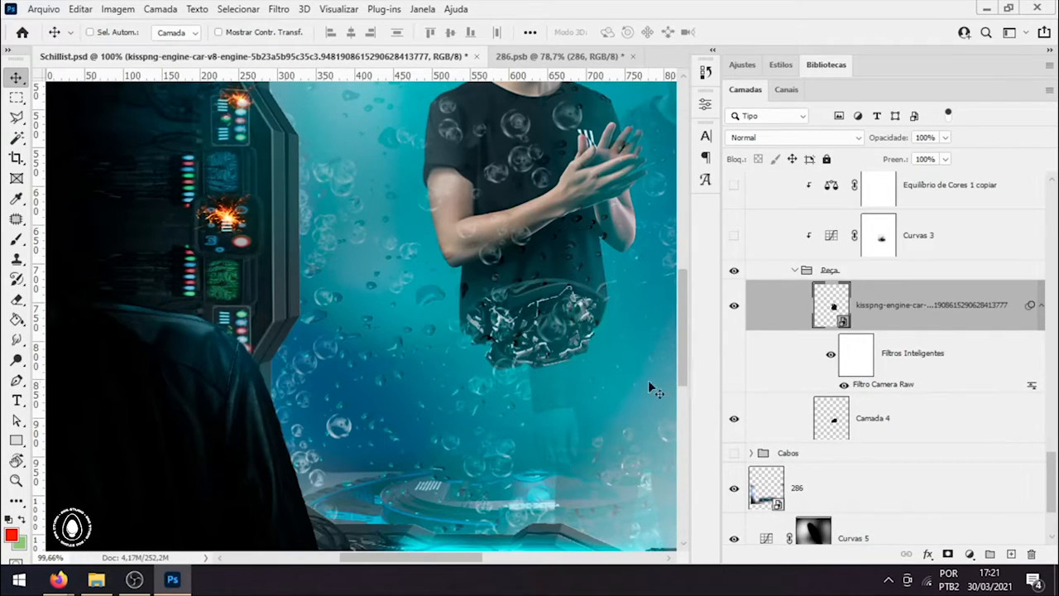
Step: Turn on the Curvas 3 and Equilíbrio de Cores 1 copiar layers above the engine part and examine their effect on it
{"action": "scroll", "coordinate": [652, 389], "scroll_direction": "right", "scroll_amount": 3}
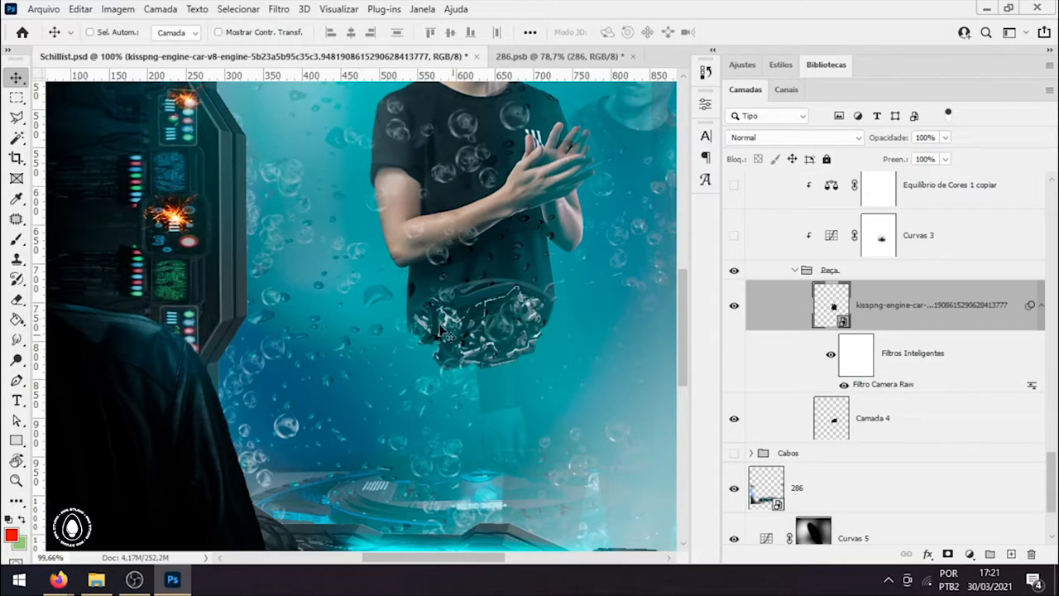
{"action": "left_click", "coordinate": [842, 417]}
{"action": "scroll", "coordinate": [803, 306], "scroll_direction": "up", "scroll_amount": 5}
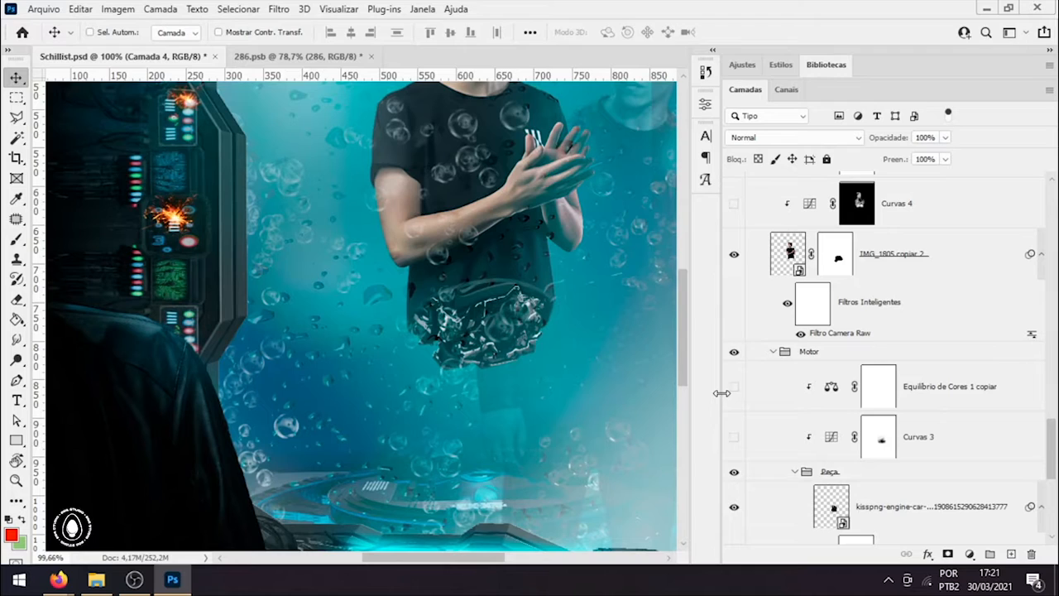
{"action": "left_click", "coordinate": [733, 437]}
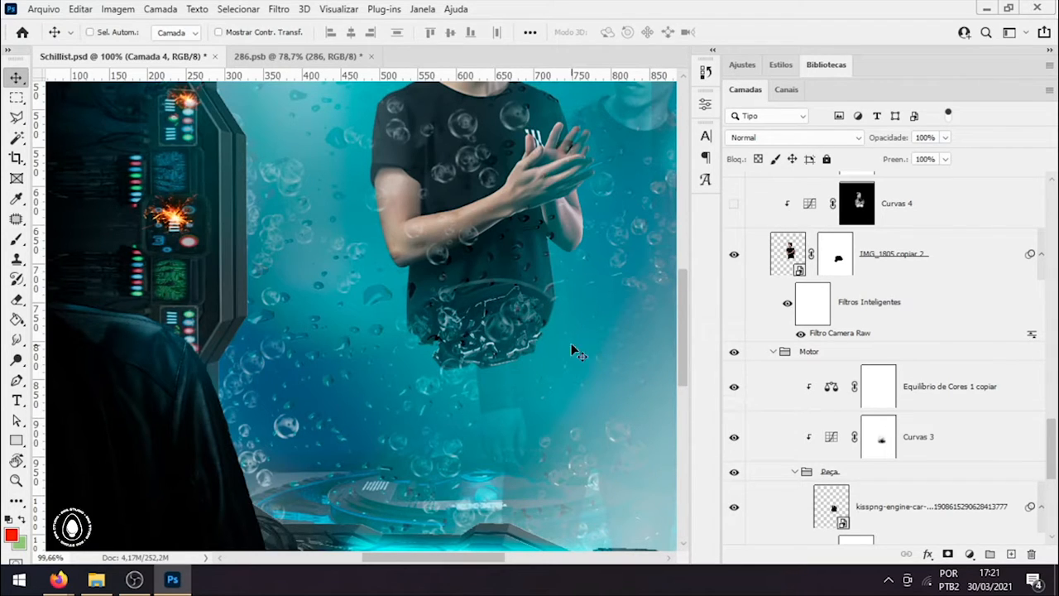
{"action": "left_click_drag", "start_coordinate": [573, 341], "coordinate": [583, 341]}
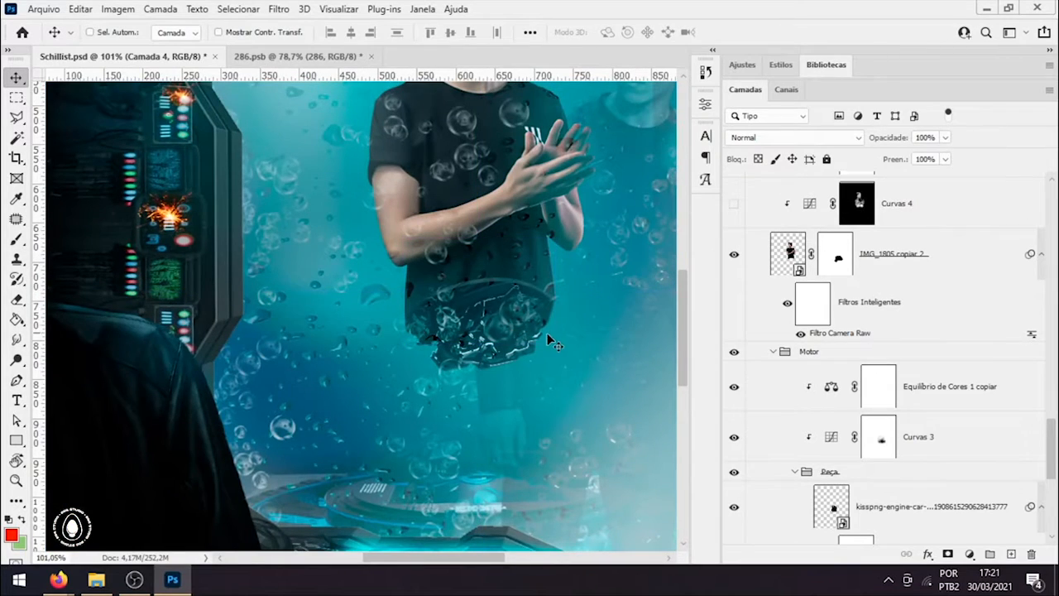
Step: Open the Equilíbrio de Cores 1 copiar adjustment, review its midtone, shadow and highlight settings, and close it
{"action": "double_click", "coordinate": [831, 386]}
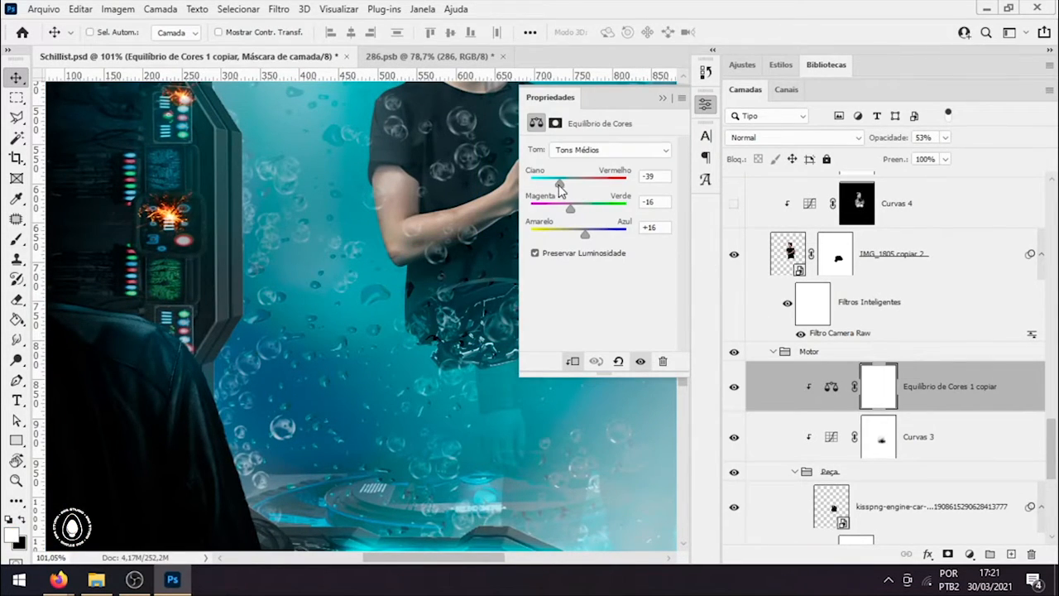
{"action": "left_click_drag", "start_coordinate": [407, 369], "coordinate": [364, 380]}
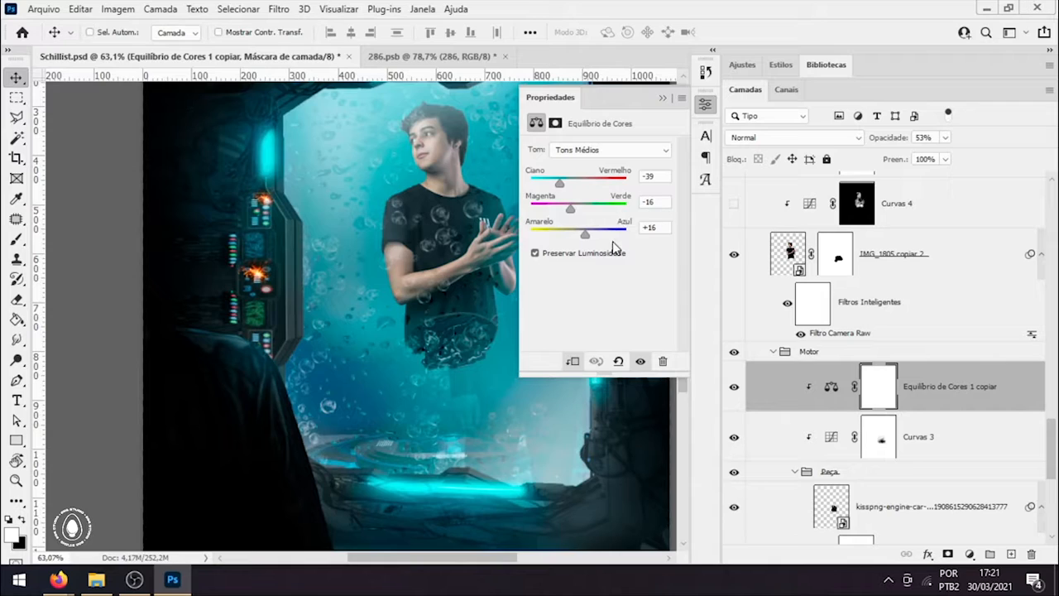
{"action": "left_click", "coordinate": [615, 151]}
{"action": "left_click", "coordinate": [612, 162]}
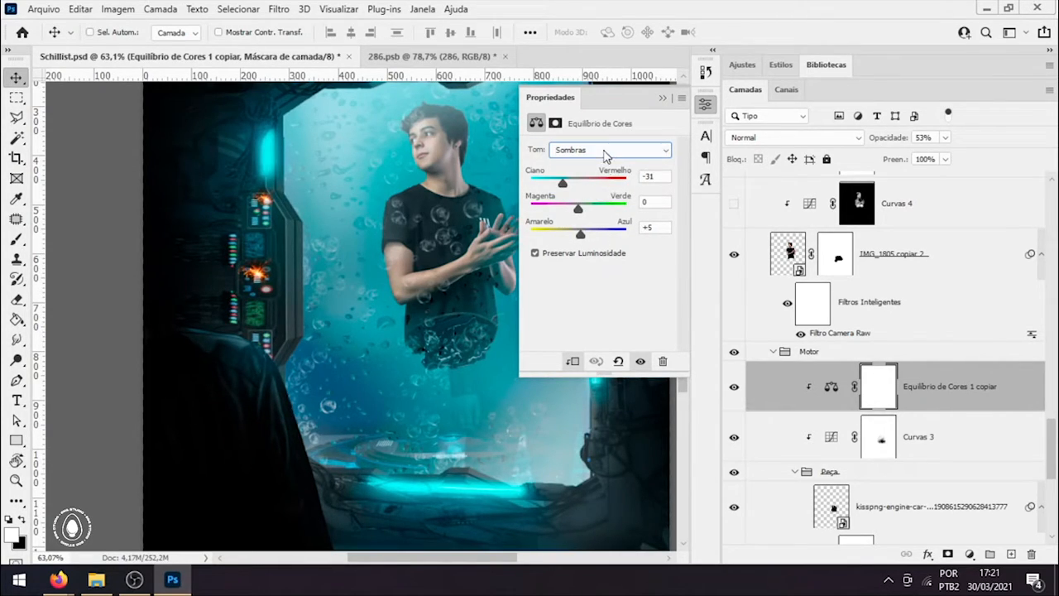
{"action": "left_click", "coordinate": [605, 153]}
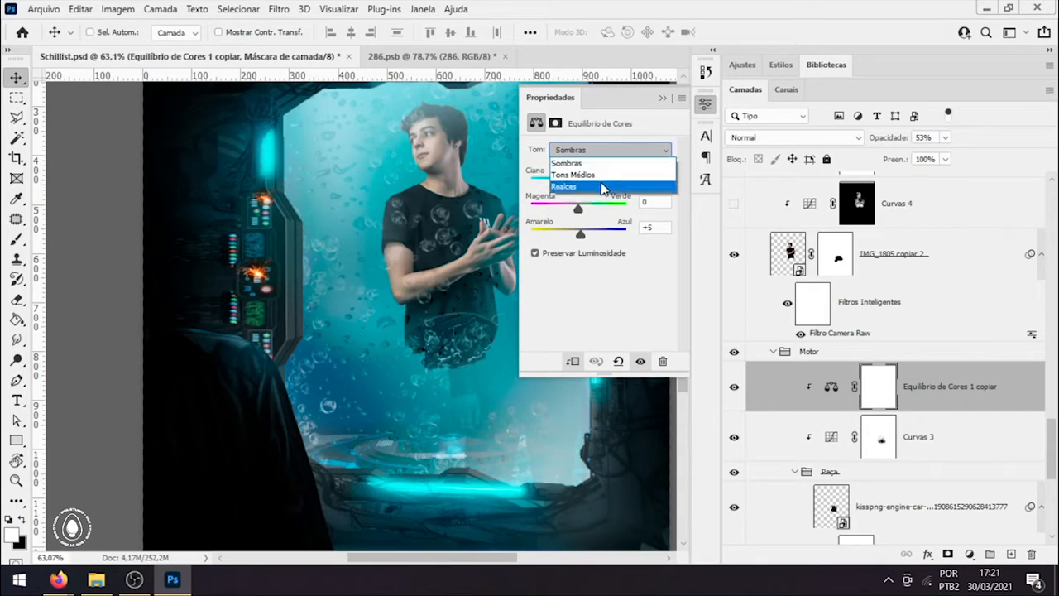
{"action": "left_click", "coordinate": [604, 187]}
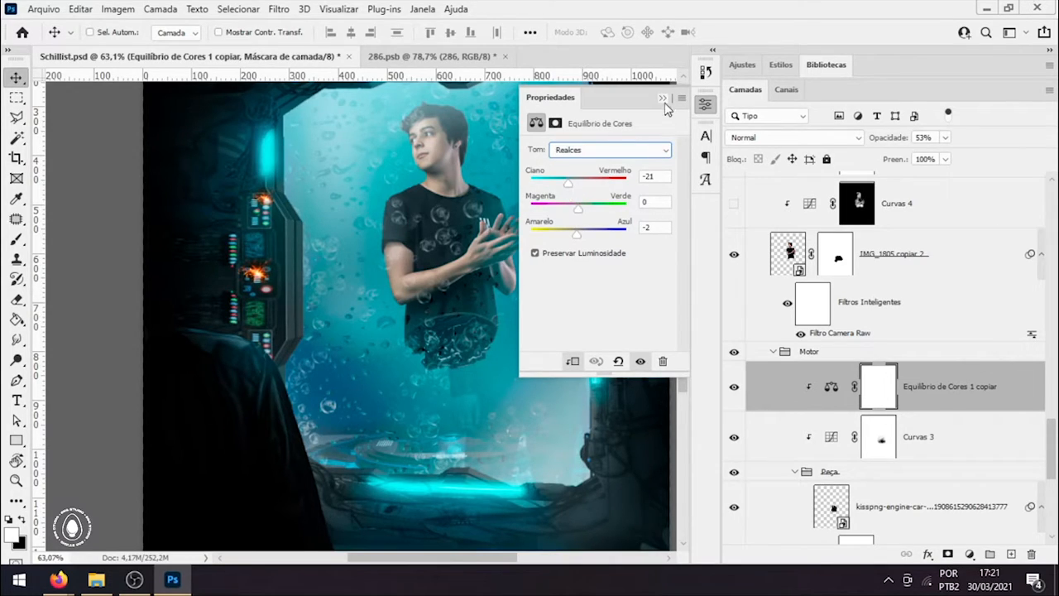
{"action": "left_click", "coordinate": [663, 100]}
{"action": "left_click", "coordinate": [832, 443]}
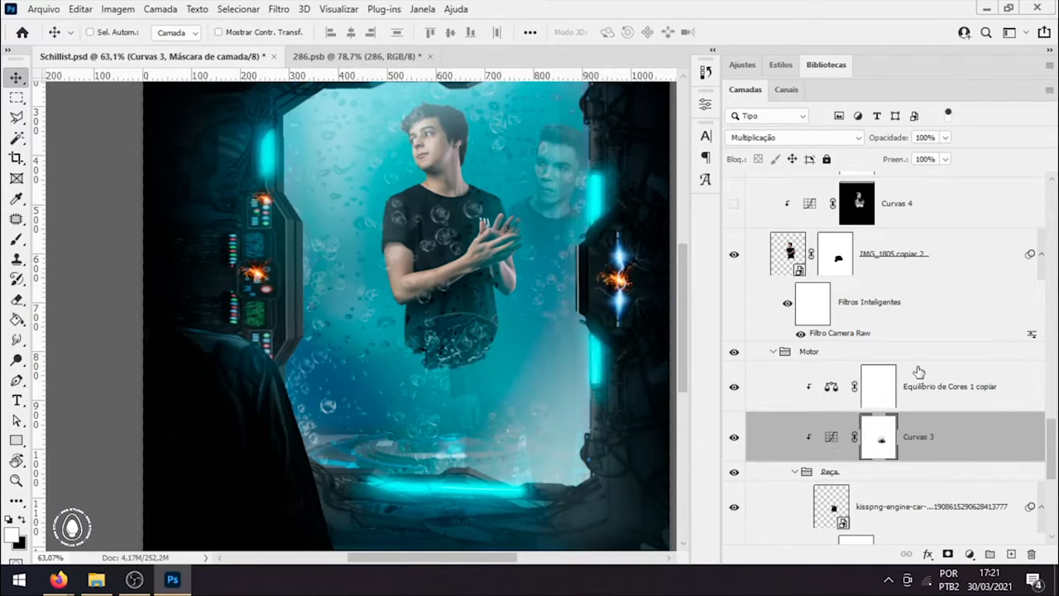
Step: Turn on the visibility of the Curvas 4 layer and examine the shading on the artist's face and neck up close
{"action": "scroll", "coordinate": [855, 323], "scroll_direction": "up", "scroll_amount": 2}
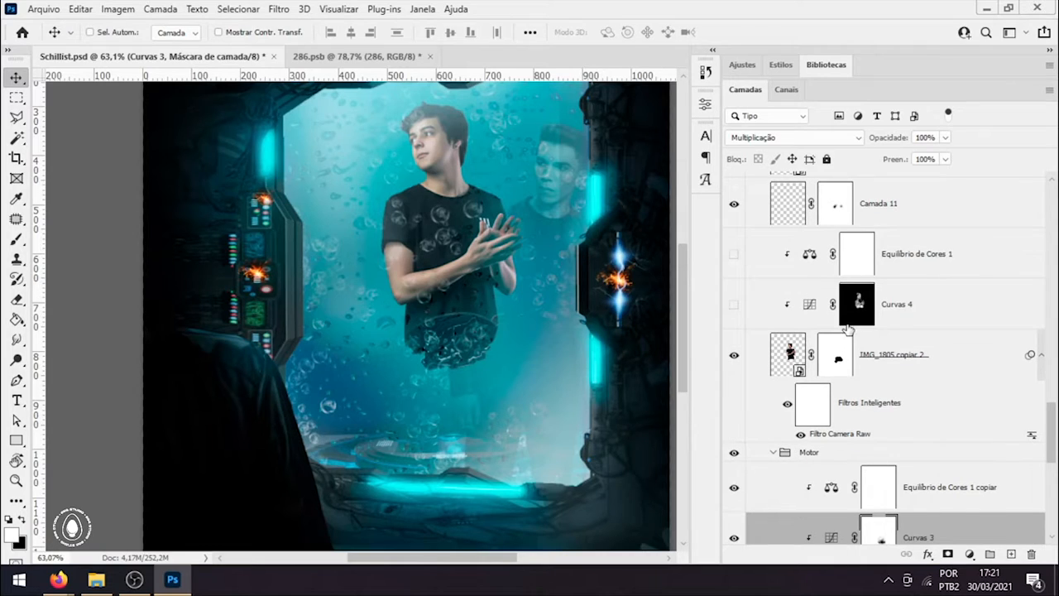
{"action": "left_click", "coordinate": [733, 305]}
{"action": "left_click_drag", "start_coordinate": [435, 162], "coordinate": [509, 191]}
{"action": "left_click", "coordinate": [817, 305]}
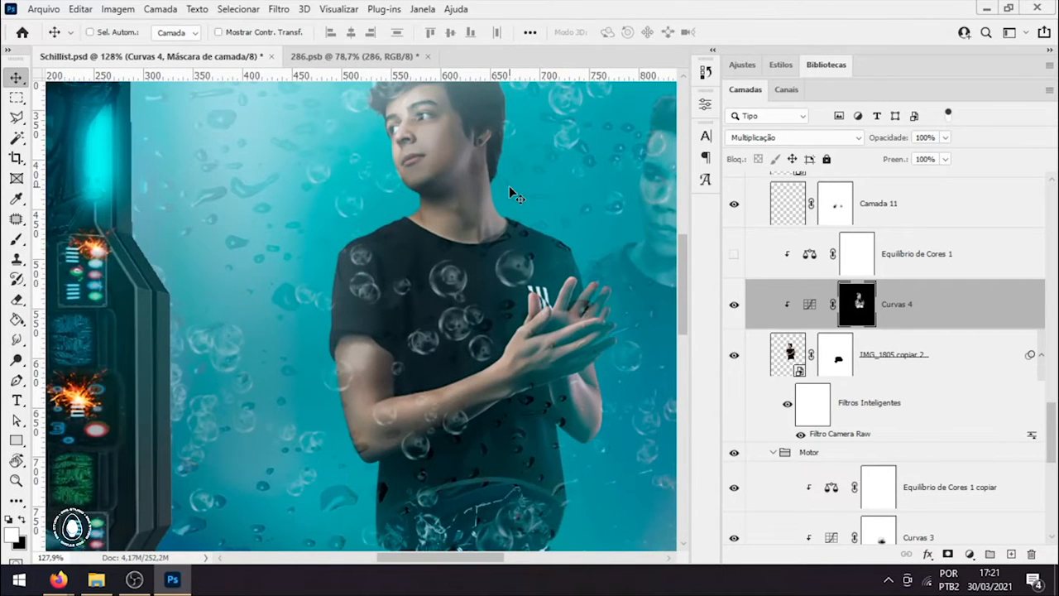
{"action": "left_click_drag", "start_coordinate": [426, 155], "coordinate": [459, 143]}
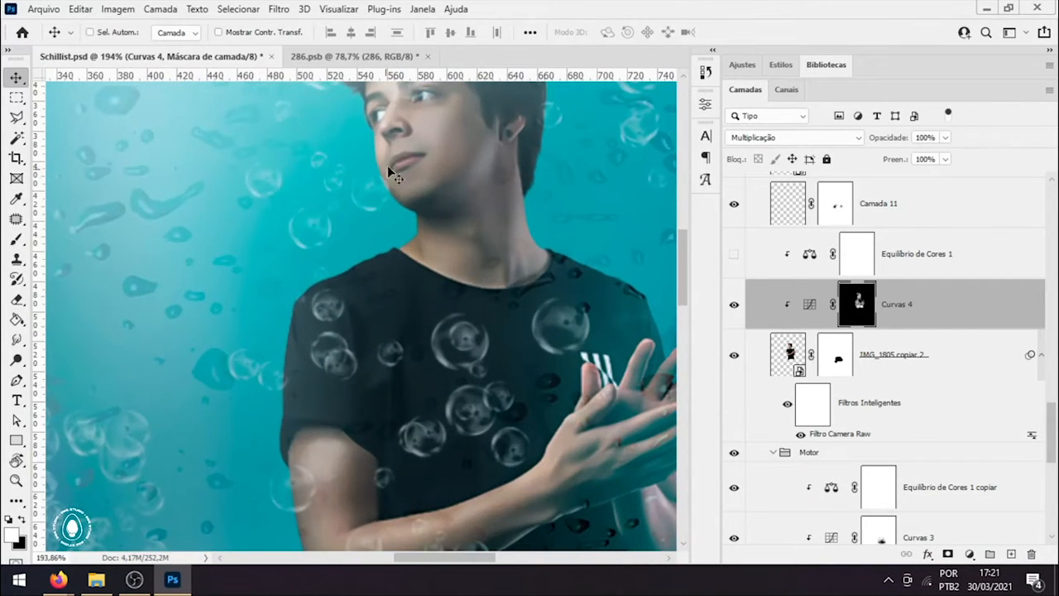
{"action": "left_click_drag", "start_coordinate": [488, 199], "coordinate": [439, 221]}
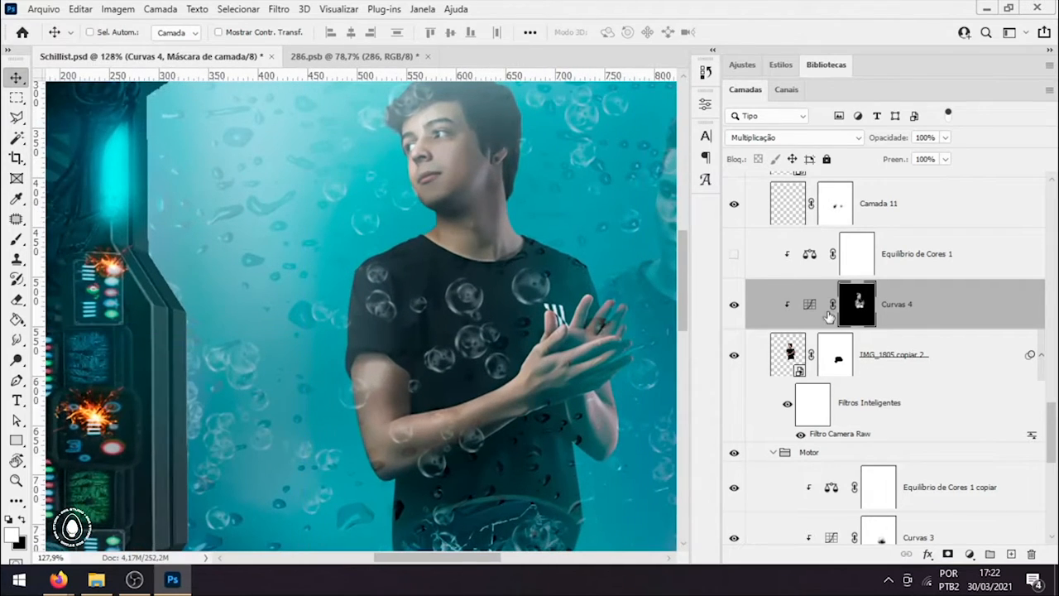
Step: Display the Curvas 4 layer mask on its own, return to the image, and preview the Equilíbrio de Cores 1 layer's visibility
{"action": "left_click", "coordinate": [859, 304], "text": "alt"}
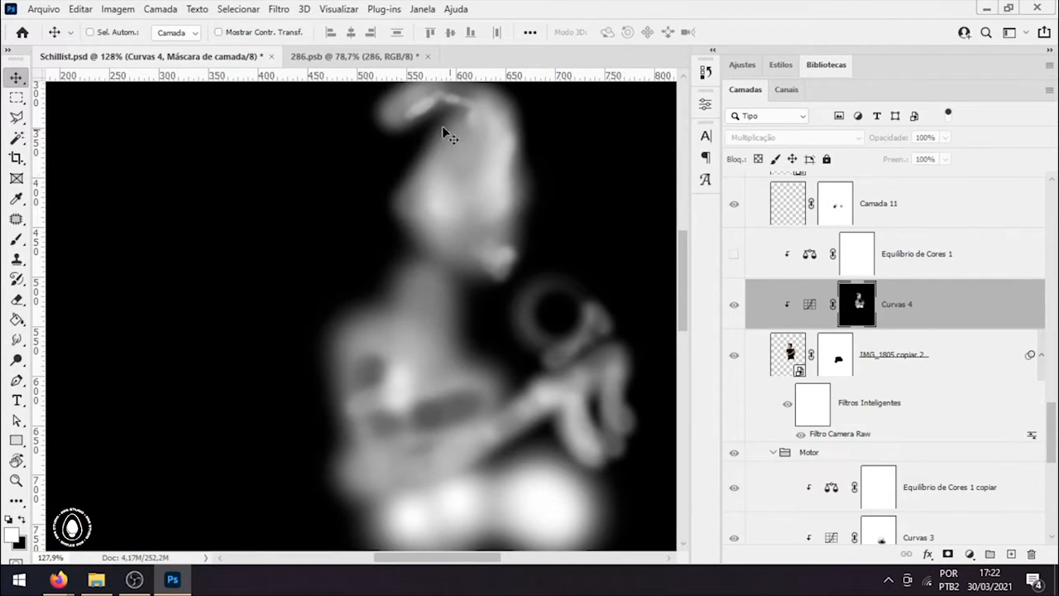
{"action": "left_click", "coordinate": [865, 305], "text": "alt"}
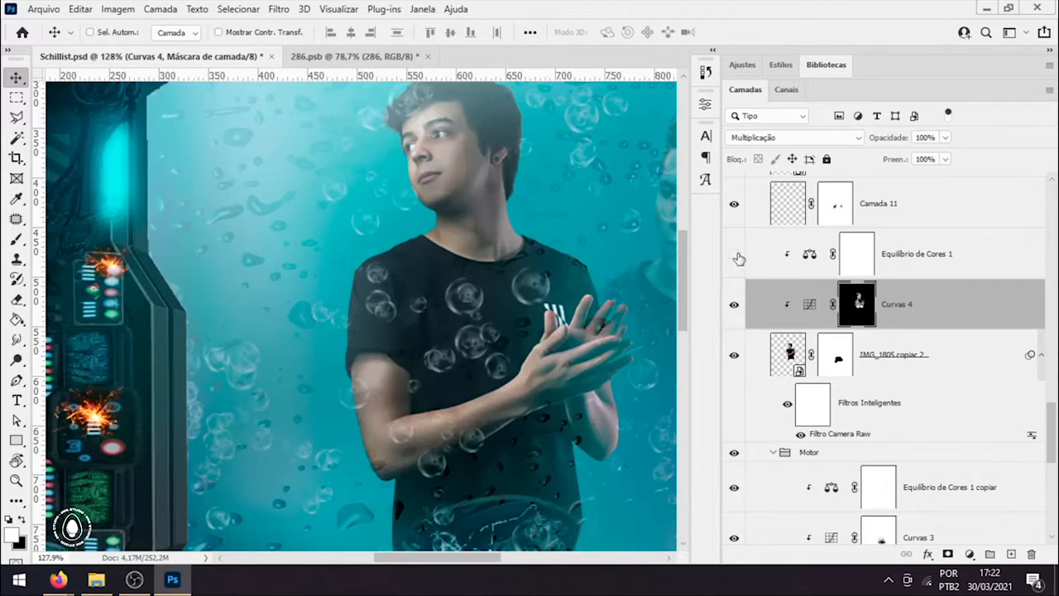
{"action": "left_click", "coordinate": [735, 254]}
{"action": "mouse_move", "coordinate": [449, 185]}
{"action": "left_mouse_down"}
{"action": "mouse_move", "coordinate": [431, 182]}
{"action": "mouse_move", "coordinate": [453, 183]}
{"action": "left_mouse_up"}
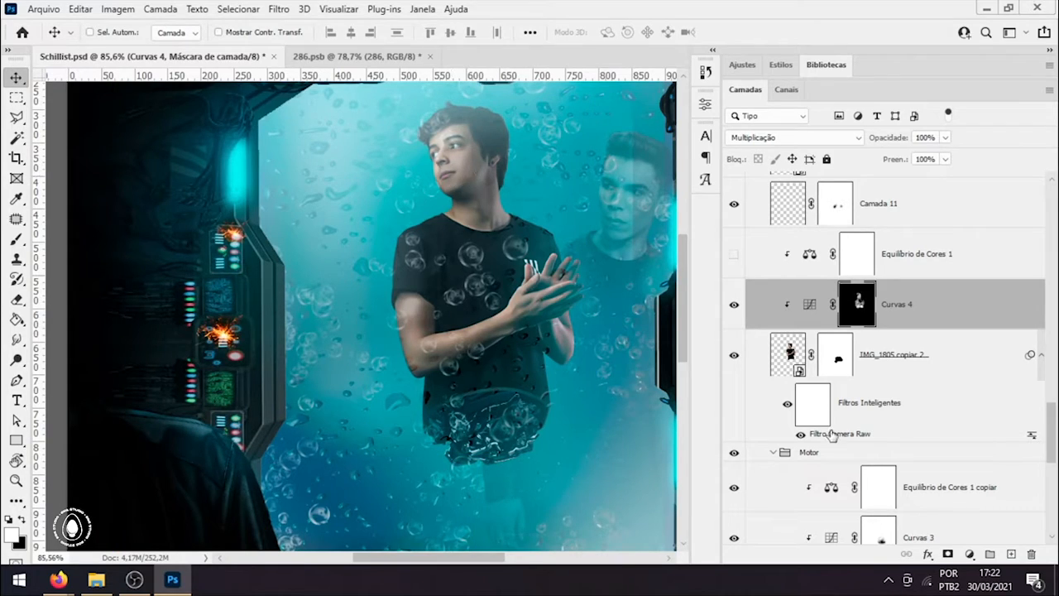
Step: Open the Camera Raw filter of the IMG_1805 copiar 2 layer and review its basic tone, texture and colour settings
{"action": "key", "text": "alt+bracketleft"}
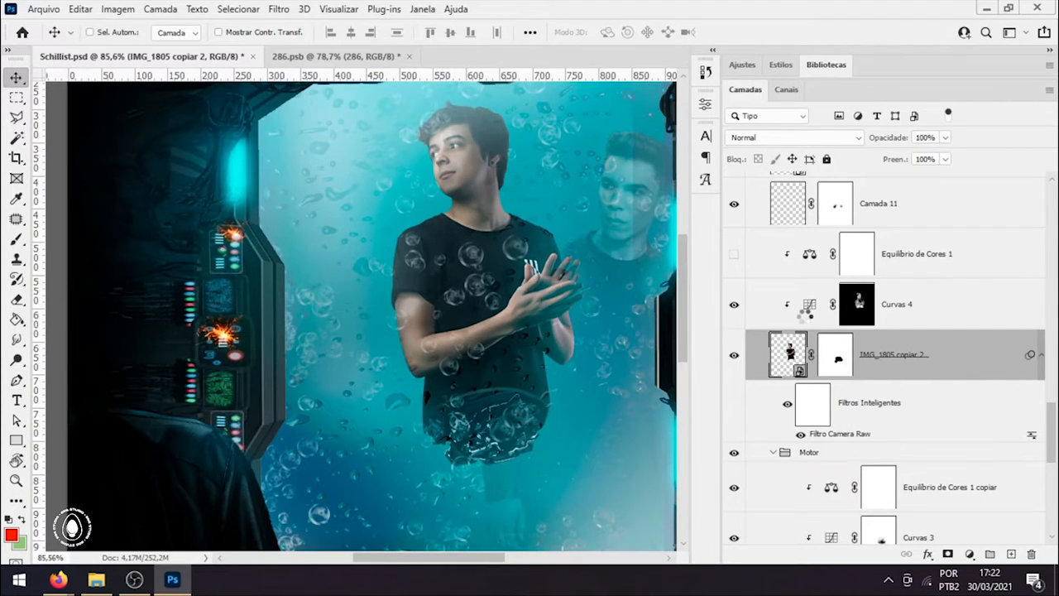
{"action": "scroll", "coordinate": [976, 306], "scroll_direction": "down", "scroll_amount": 1}
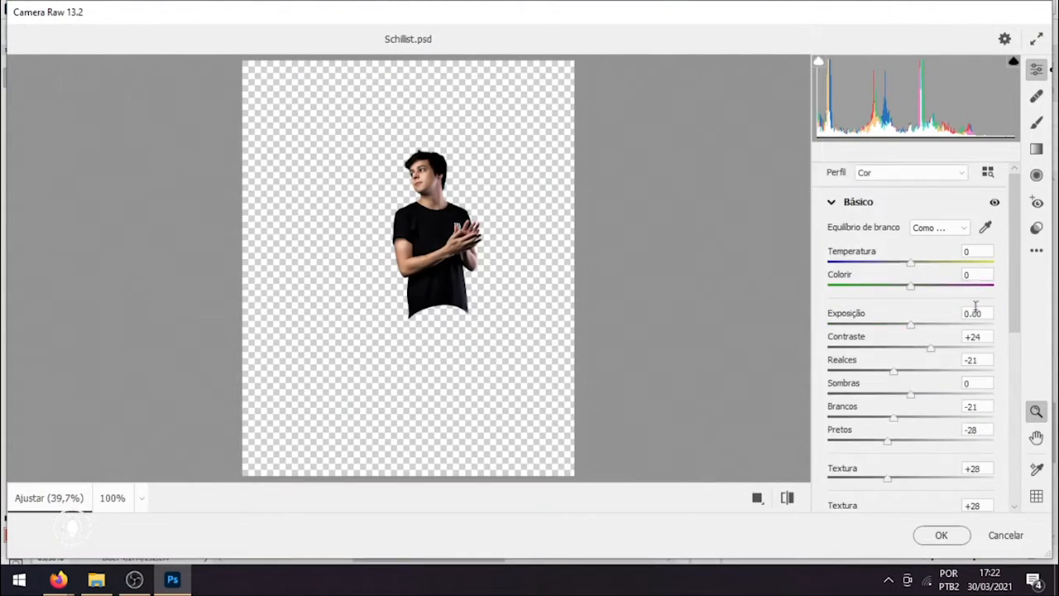
{"action": "scroll", "coordinate": [977, 307], "scroll_direction": "down", "scroll_amount": 1}
{"action": "scroll", "coordinate": [881, 307], "scroll_direction": "down", "scroll_amount": 1}
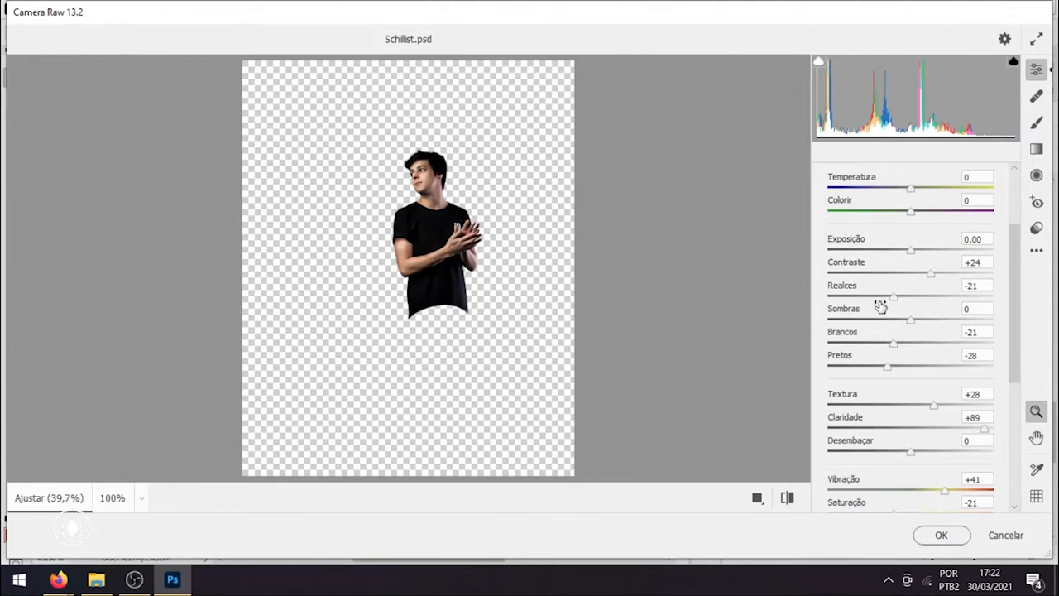
{"action": "scroll", "coordinate": [908, 334], "scroll_direction": "down", "scroll_amount": 3}
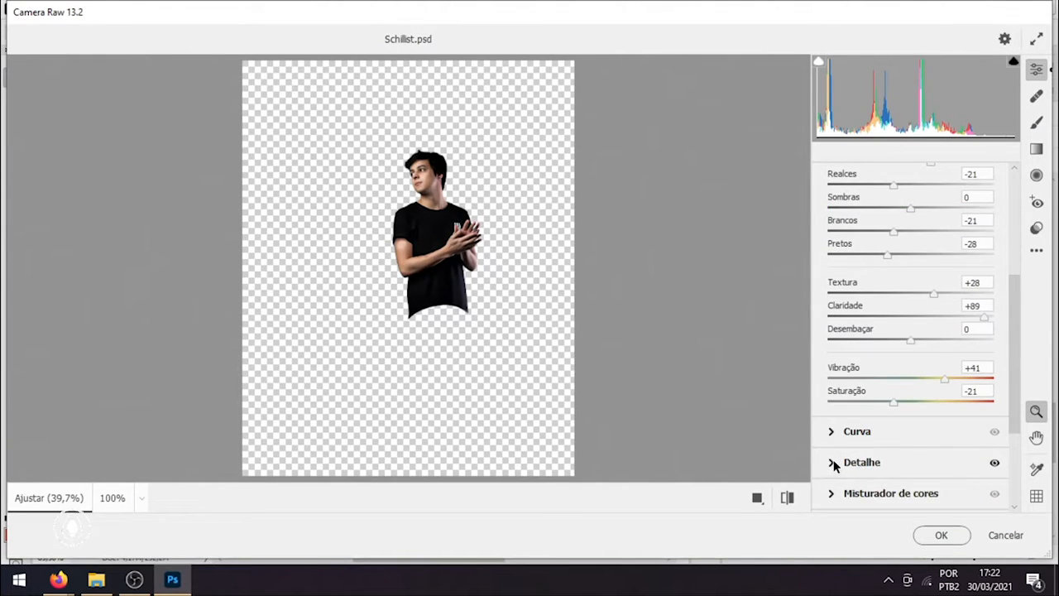
Step: Expand the Detalhe settings and compare the artist's skin up close with and without the noise reduction
{"action": "left_click", "coordinate": [834, 463]}
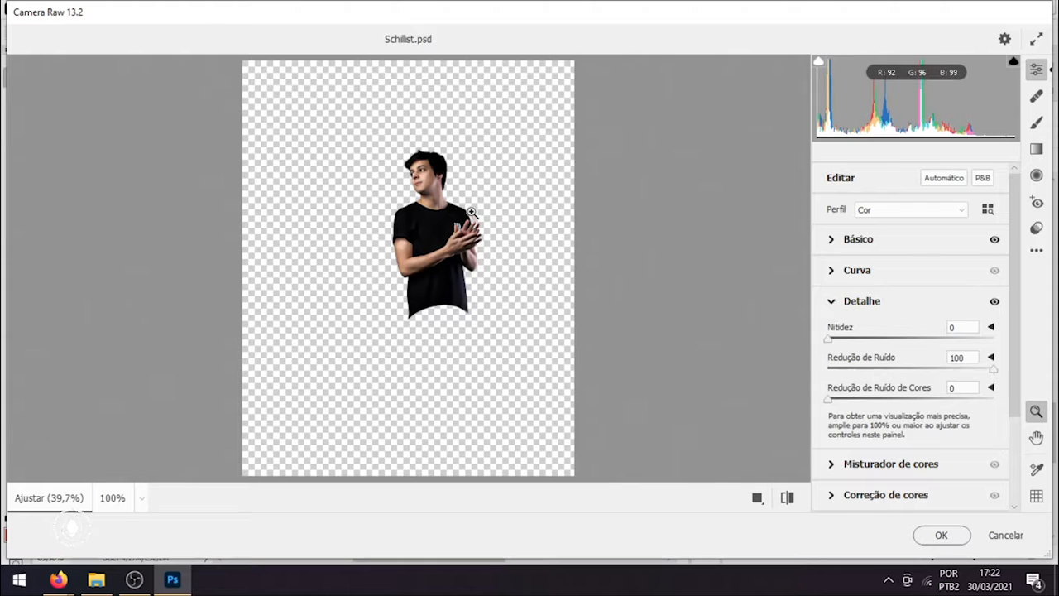
{"action": "left_click_drag", "start_coordinate": [412, 188], "coordinate": [517, 212]}
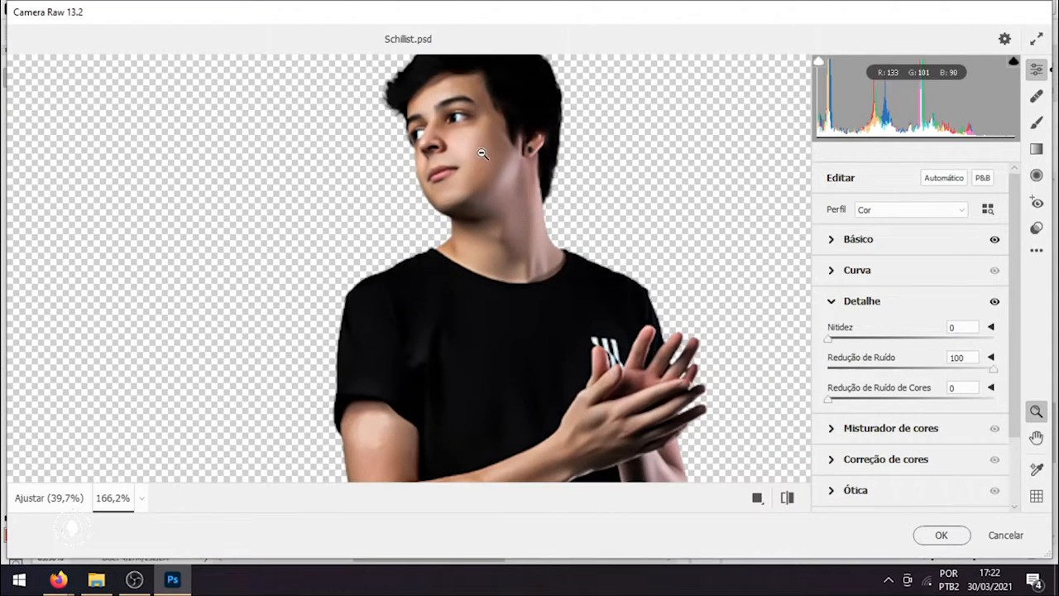
{"action": "left_click_drag", "start_coordinate": [485, 154], "coordinate": [519, 149]}
{"action": "left_click_drag", "start_coordinate": [996, 372], "coordinate": [1023, 372]}
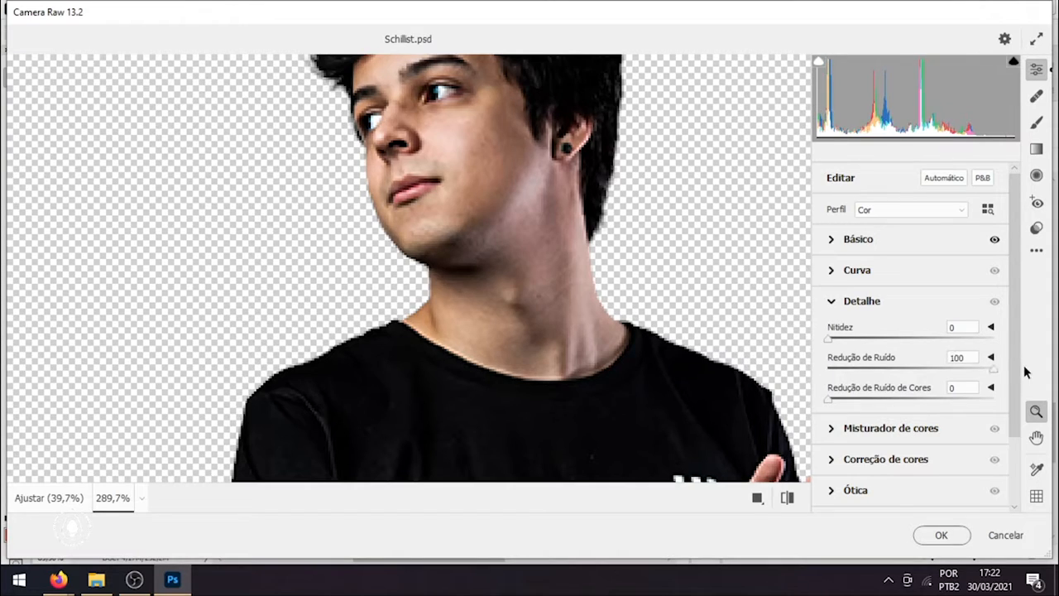
Step: Set Claridade to +90 in the Básico settings, examine the artist's face and shirt, and apply the Camera Raw filter
{"action": "left_click", "coordinate": [834, 302]}
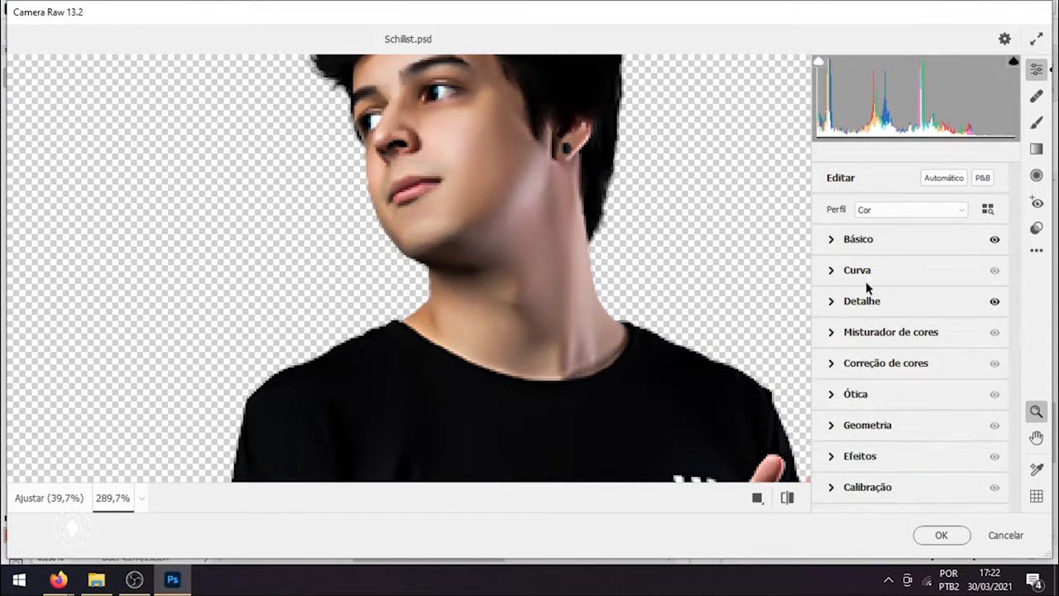
{"action": "left_click", "coordinate": [832, 240]}
{"action": "scroll", "coordinate": [985, 353], "scroll_direction": "down", "scroll_amount": 2}
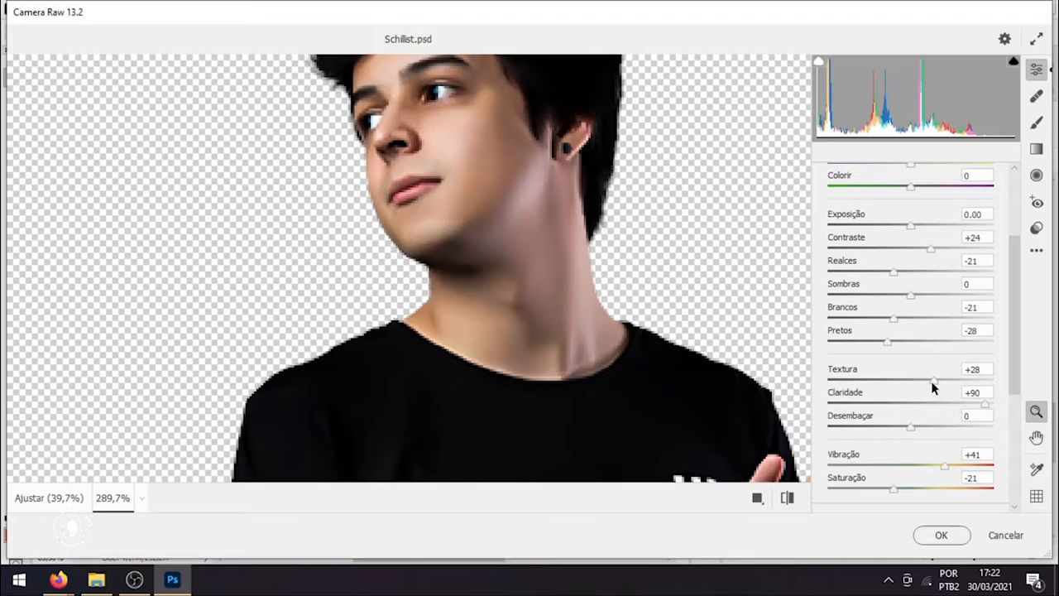
{"action": "mouse_move", "coordinate": [933, 383]}
{"action": "left_mouse_down"}
{"action": "mouse_move", "coordinate": [898, 387]}
{"action": "mouse_move", "coordinate": [936, 386]}
{"action": "mouse_move", "coordinate": [933, 398]}
{"action": "left_mouse_up"}
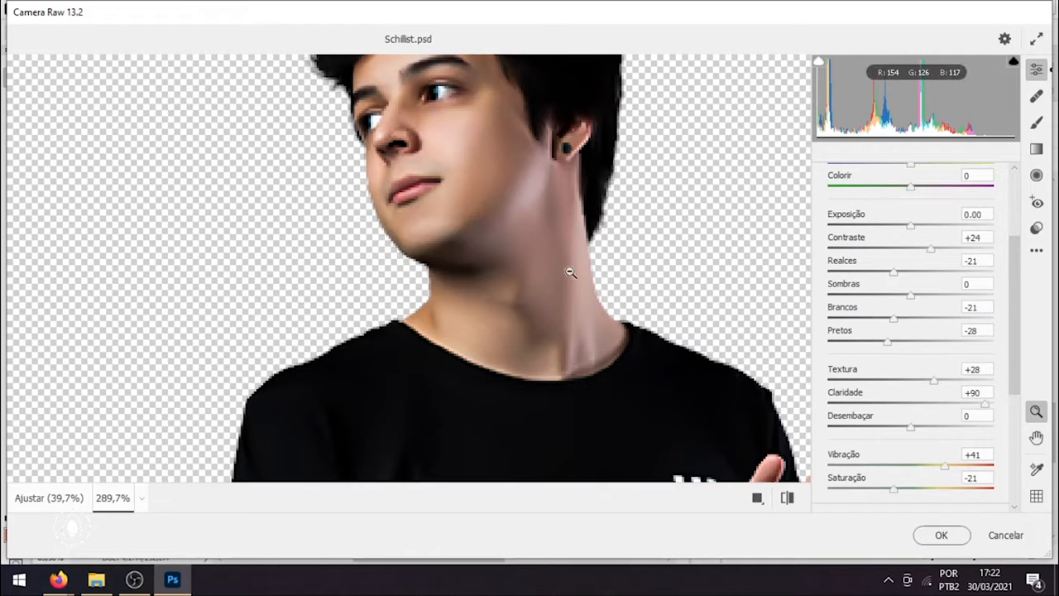
{"action": "left_click_drag", "start_coordinate": [571, 273], "coordinate": [500, 294]}
{"action": "scroll", "coordinate": [896, 300], "scroll_direction": "up", "scroll_amount": 1}
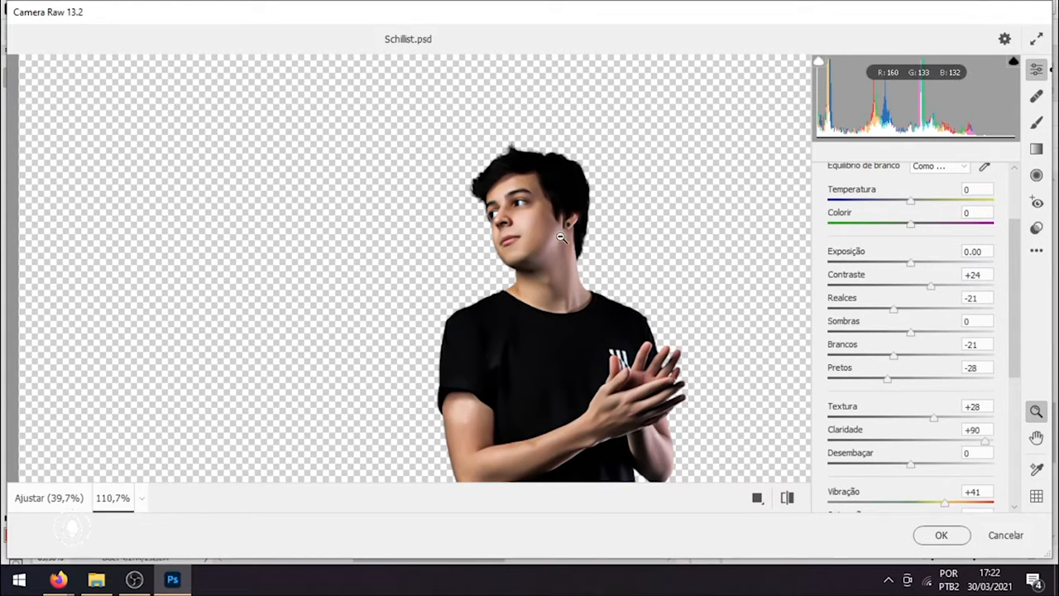
{"action": "left_click_drag", "start_coordinate": [557, 237], "coordinate": [576, 239]}
{"action": "left_click_drag", "start_coordinate": [650, 297], "coordinate": [658, 359]}
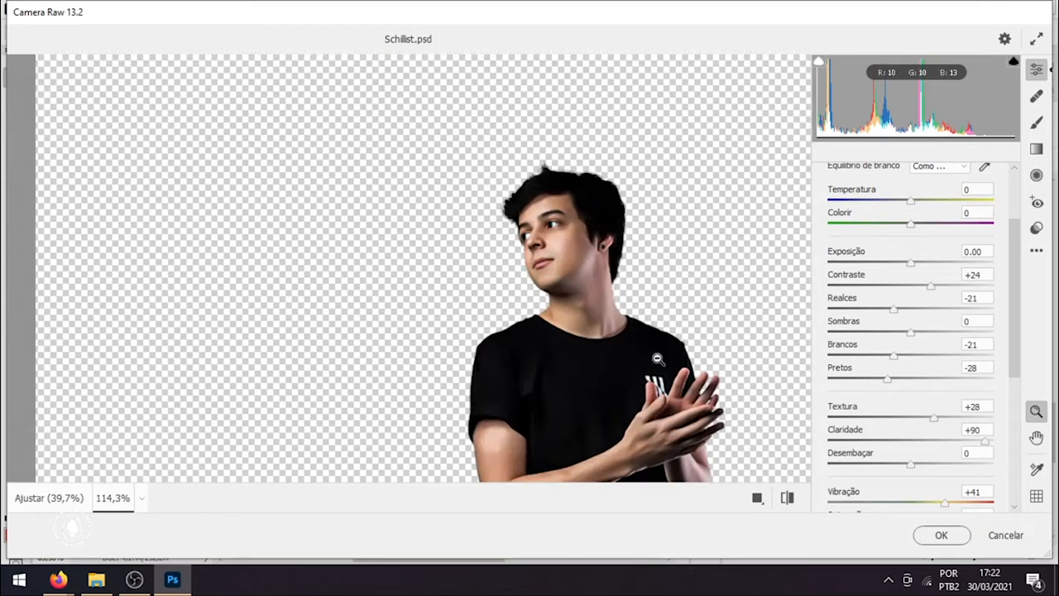
{"action": "left_click", "coordinate": [941, 535]}
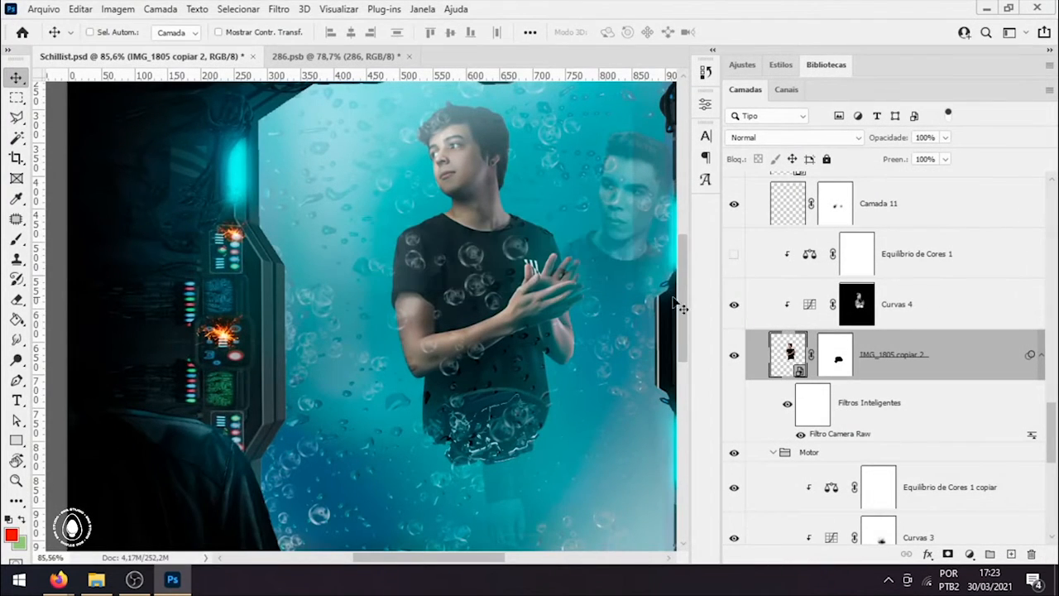
Step: Turn on the visibility of the Equilíbrio de Cores 1 layer and examine how the artist's colours blend with the underwater scene
{"action": "left_click", "coordinate": [736, 263]}
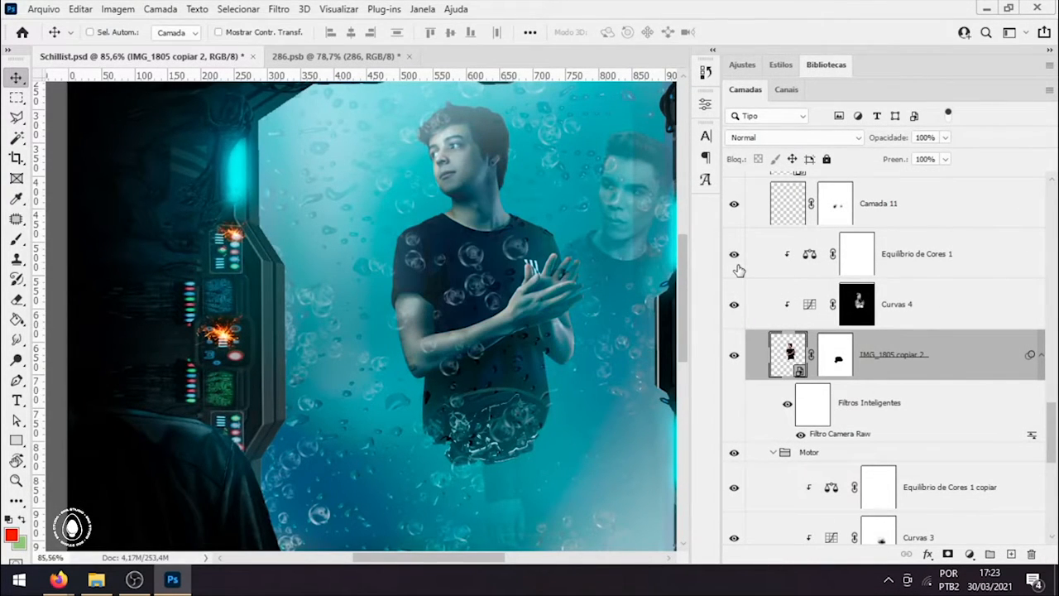
{"action": "left_click_drag", "start_coordinate": [557, 240], "coordinate": [634, 234]}
{"action": "left_click_drag", "start_coordinate": [534, 221], "coordinate": [405, 303]}
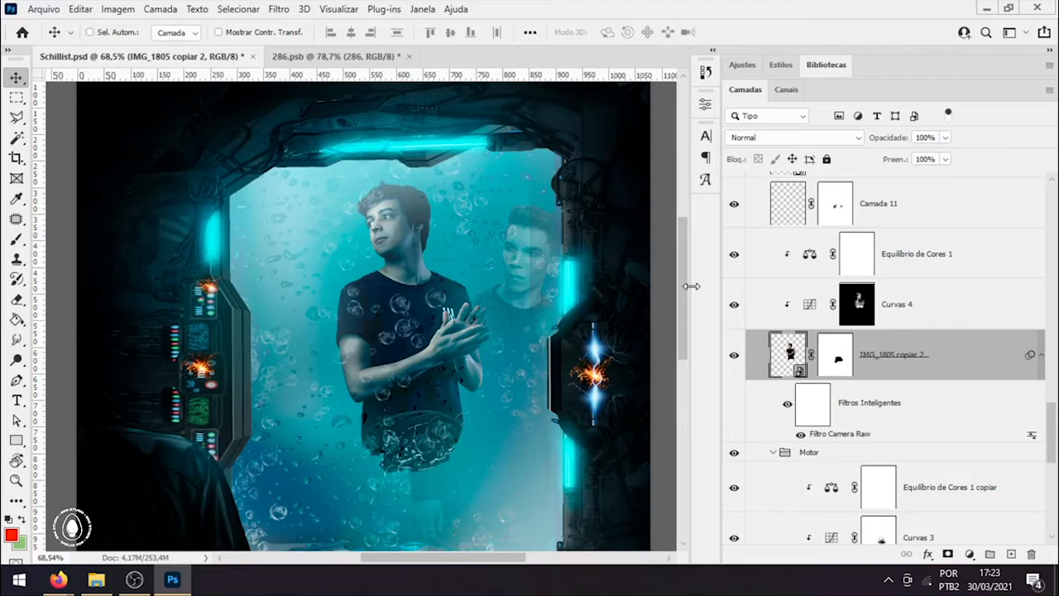
{"action": "scroll", "coordinate": [517, 299], "scroll_direction": "down", "scroll_amount": 1}
{"action": "scroll", "coordinate": [588, 318], "scroll_direction": "down", "scroll_amount": 1}
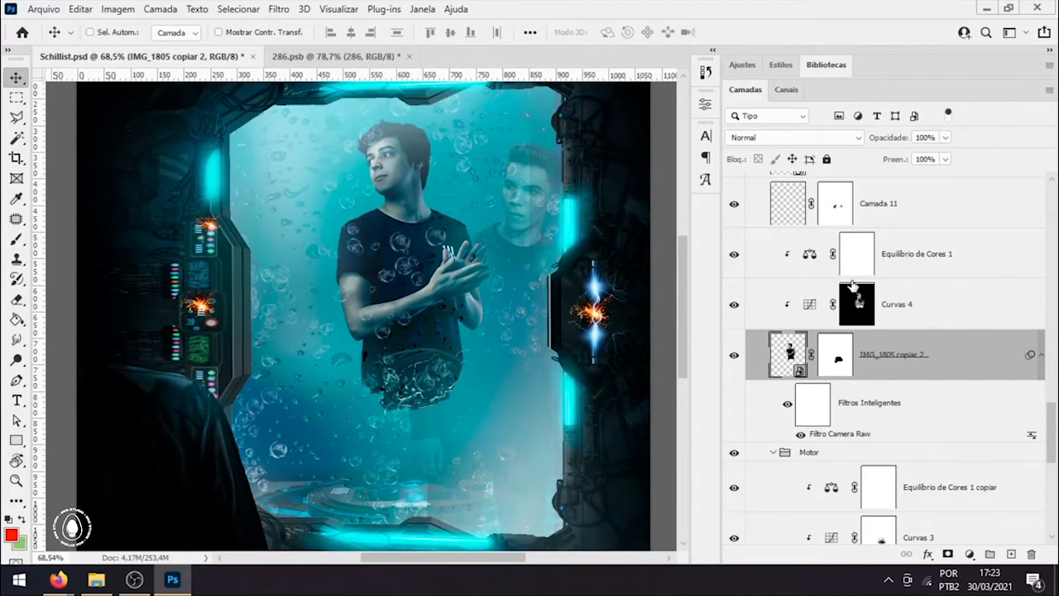
Step: Open the Equilíbrio de Cores 1 adjustment above the artist and review its Tons Médios, Sombras and Realces settings
{"action": "scroll", "coordinate": [852, 317], "scroll_direction": "up", "scroll_amount": 2}
{"action": "double_click", "coordinate": [823, 354]}
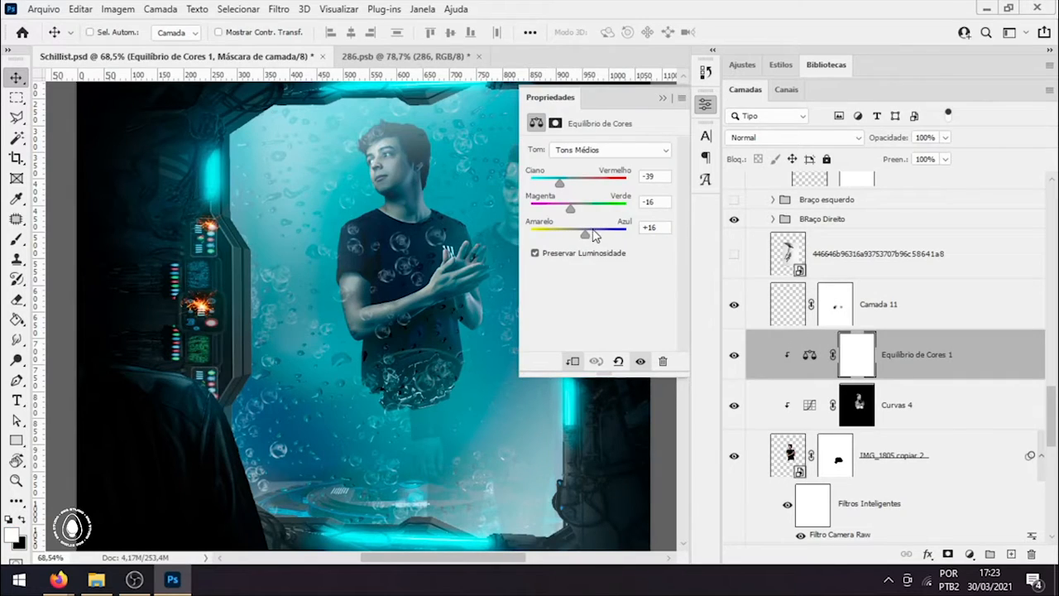
{"action": "left_click", "coordinate": [652, 153]}
{"action": "left_click", "coordinate": [642, 161]}
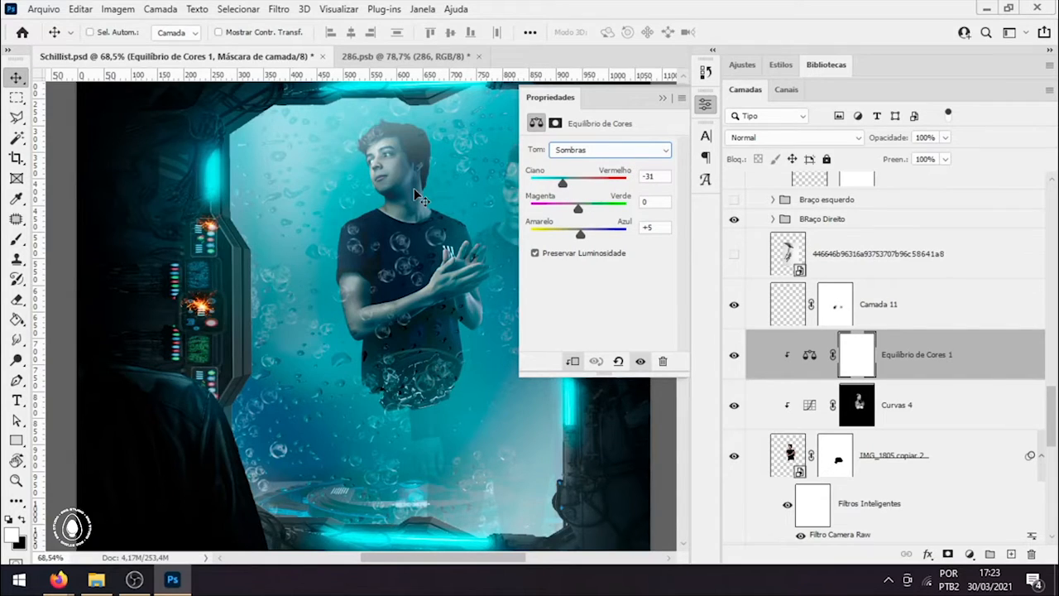
{"action": "left_click", "coordinate": [629, 156]}
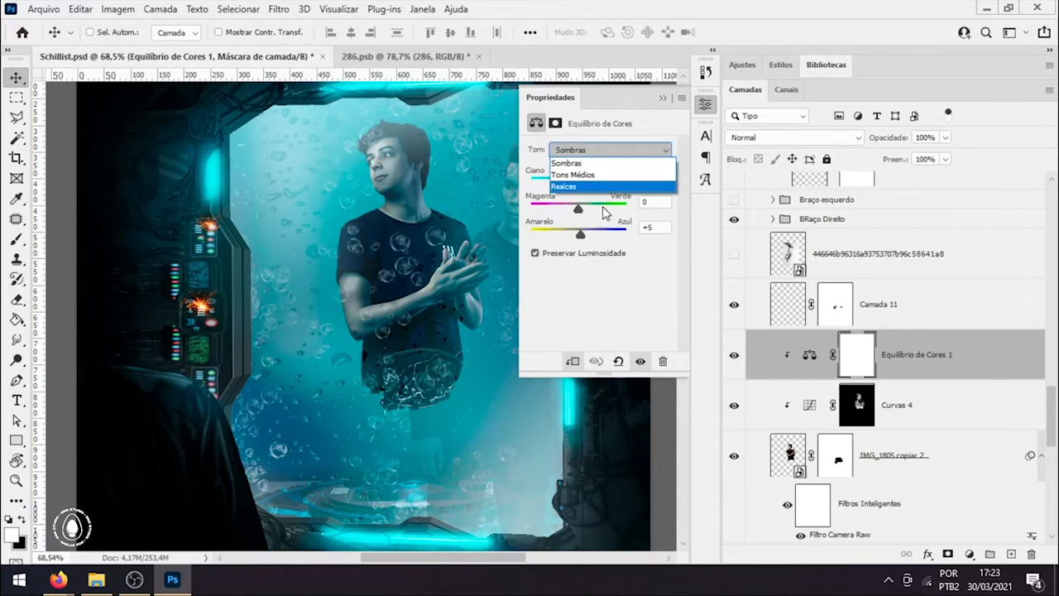
{"action": "left_click", "coordinate": [602, 187]}
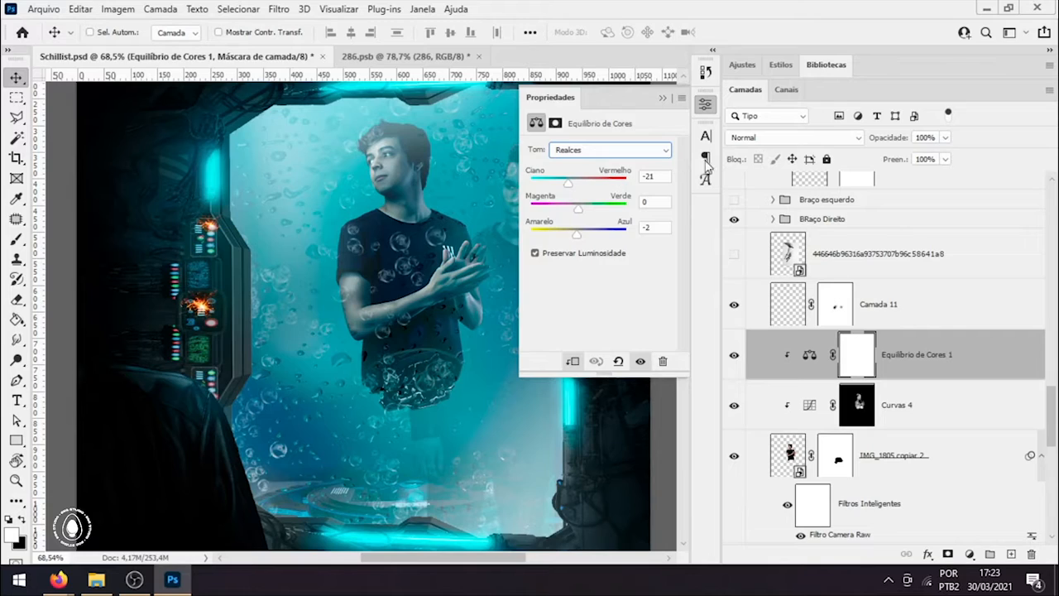
{"action": "left_click", "coordinate": [580, 150]}
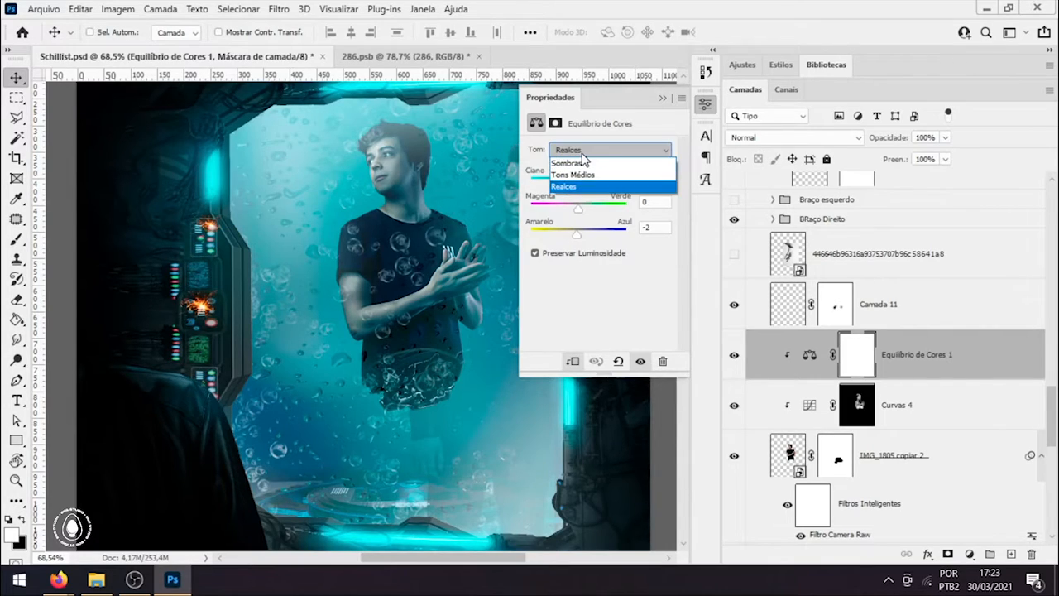
{"action": "left_click", "coordinate": [578, 163]}
{"action": "left_click", "coordinate": [663, 99]}
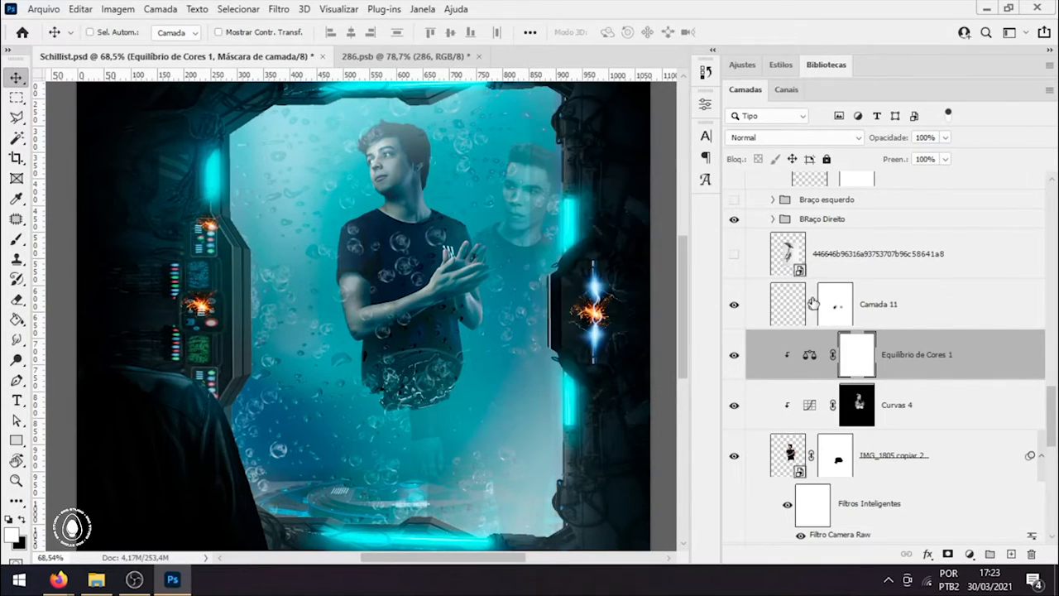
Step: Turn on and expand the Braço esquerdo group, show its Retângulo 1 copiar layer and examine the artist's upper arm
{"action": "left_click", "coordinate": [734, 307]}
{"action": "left_click_drag", "start_coordinate": [387, 296], "coordinate": [425, 297]}
{"action": "scroll", "coordinate": [831, 250], "scroll_direction": "up", "scroll_amount": 3}
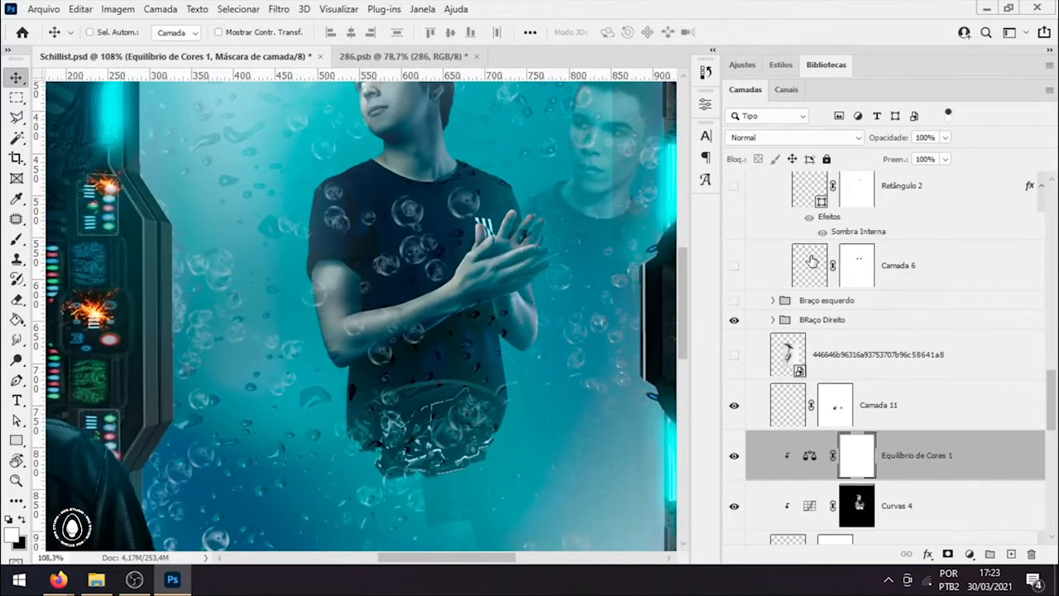
{"action": "left_click", "coordinate": [732, 303]}
{"action": "left_click", "coordinate": [773, 301]}
{"action": "left_click", "coordinate": [734, 335]}
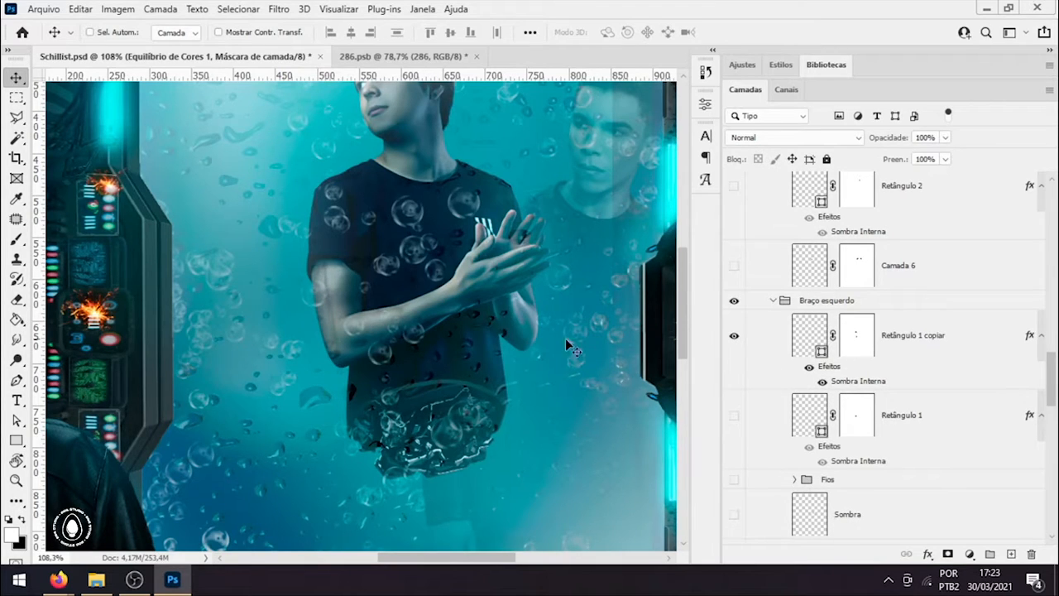
{"action": "scroll", "coordinate": [367, 253], "scroll_direction": "up", "scroll_amount": 5}
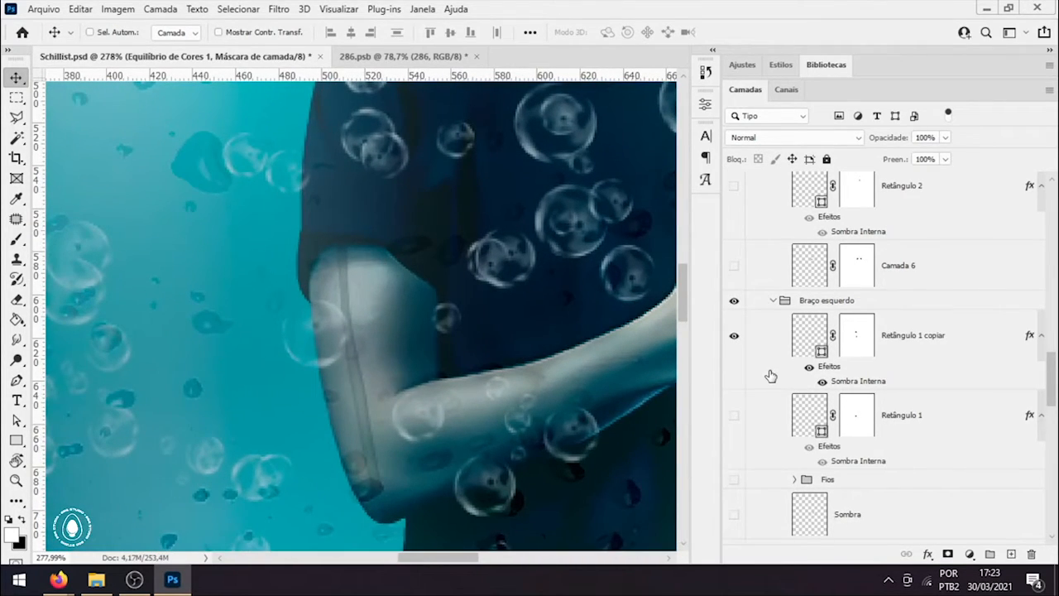
Step: Turn on the visibility of the Retângulo 1 layer and examine the artist's forearm
{"action": "scroll", "coordinate": [769, 373], "scroll_direction": "down", "scroll_amount": 1}
{"action": "left_click", "coordinate": [734, 364]}
{"action": "scroll", "coordinate": [552, 361], "scroll_direction": "down", "scroll_amount": 4}
{"action": "scroll", "coordinate": [526, 366], "scroll_direction": "up", "scroll_amount": 2}
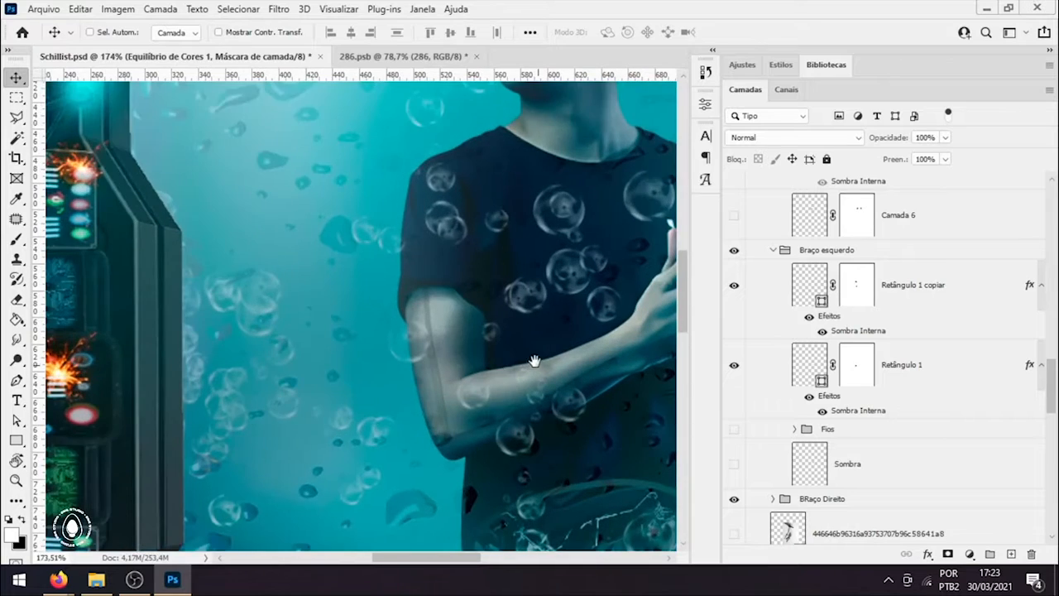
{"action": "left_click_drag", "start_coordinate": [534, 362], "coordinate": [386, 307]}
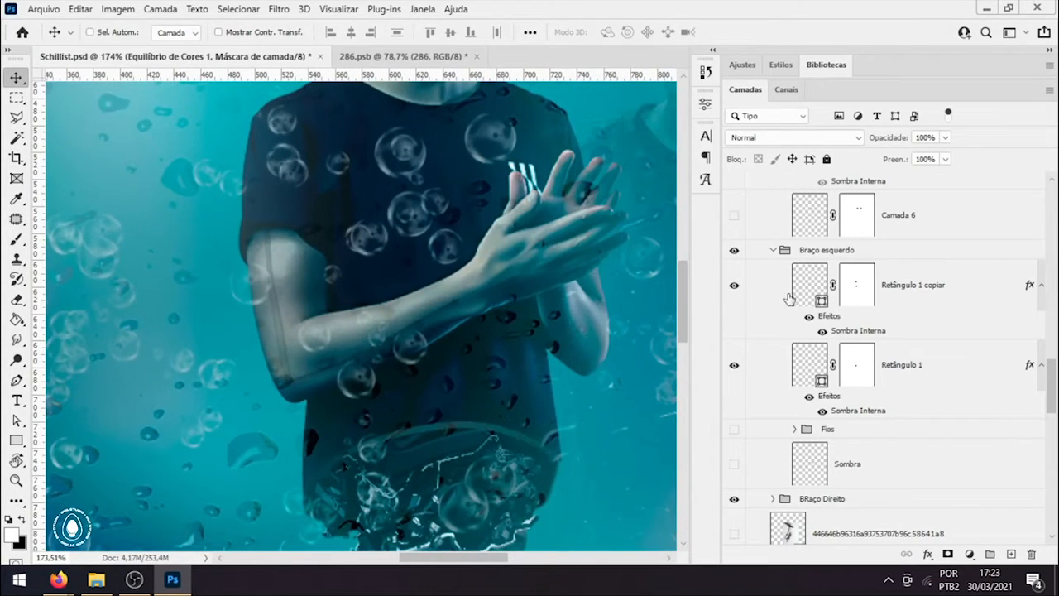
Step: Draw a thin horizontal rectangle about 265 by 12 px across the artist's shirt, above the Retângulo 1 copiar layer
{"action": "left_click", "coordinate": [842, 331]}
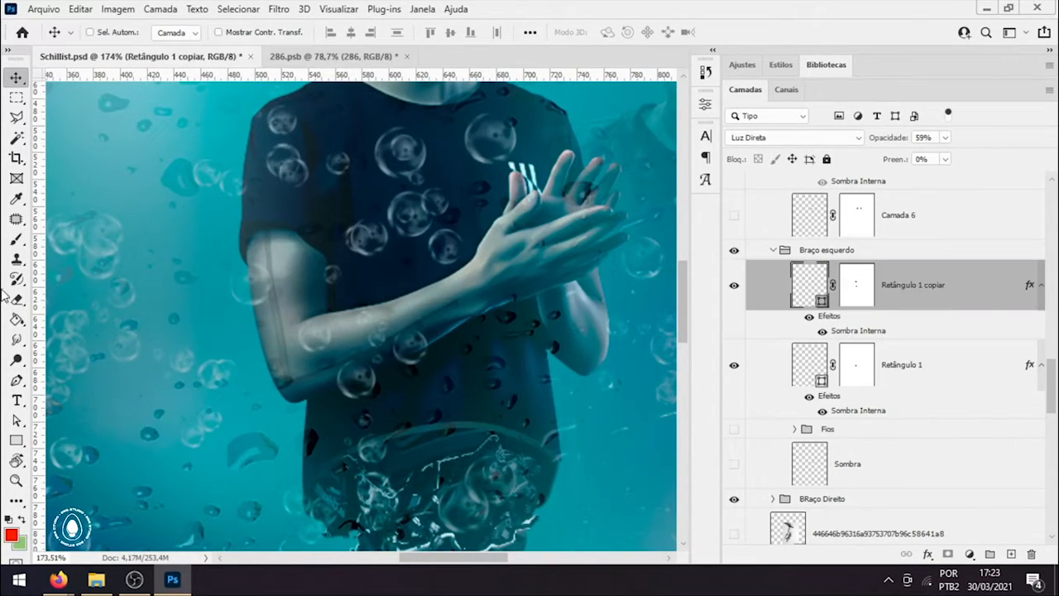
{"action": "left_click", "coordinate": [16, 440]}
{"action": "mouse_move", "coordinate": [168, 201]}
{"action": "left_mouse_down"}
{"action": "mouse_move", "coordinate": [514, 215]}
{"action": "mouse_move", "coordinate": [530, 187]}
{"action": "mouse_move", "coordinate": [548, 218]}
{"action": "left_mouse_up"}
{"action": "key", "text": "v"}
{"action": "left_click_drag", "start_coordinate": [447, 225], "coordinate": [432, 206]}
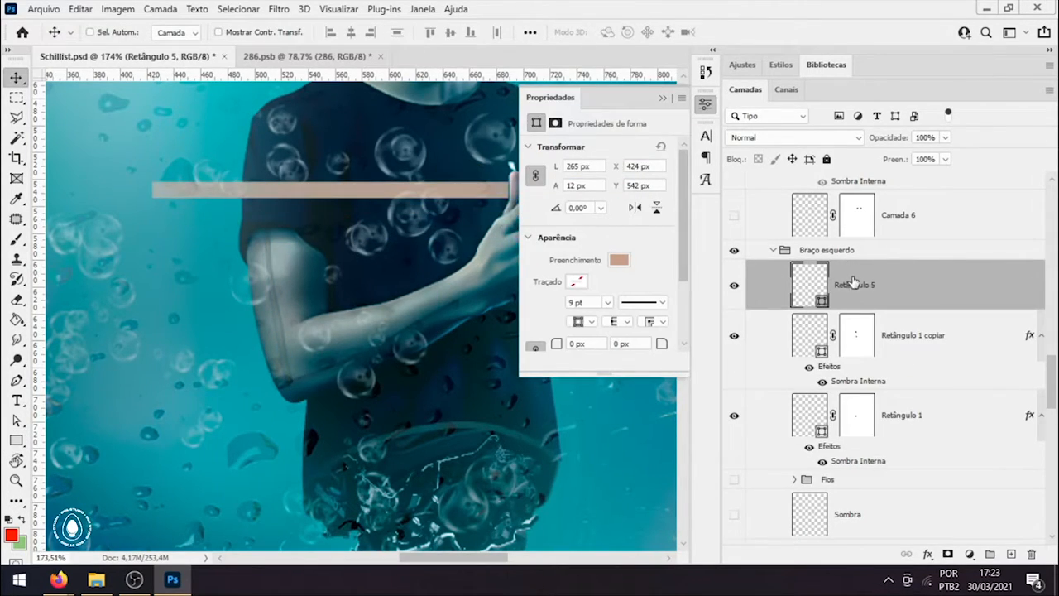
Step: Review the Sombra Interna settings of the Retângulo 1 copiar layer and leave them without changes
{"action": "left_click", "coordinate": [870, 383]}
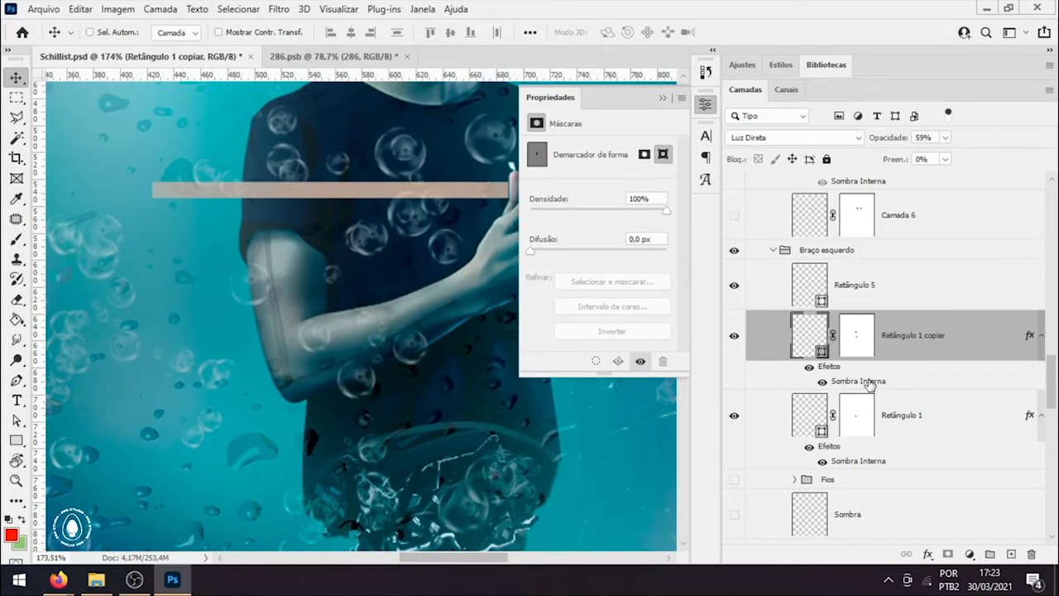
{"action": "double_click", "coordinate": [919, 386]}
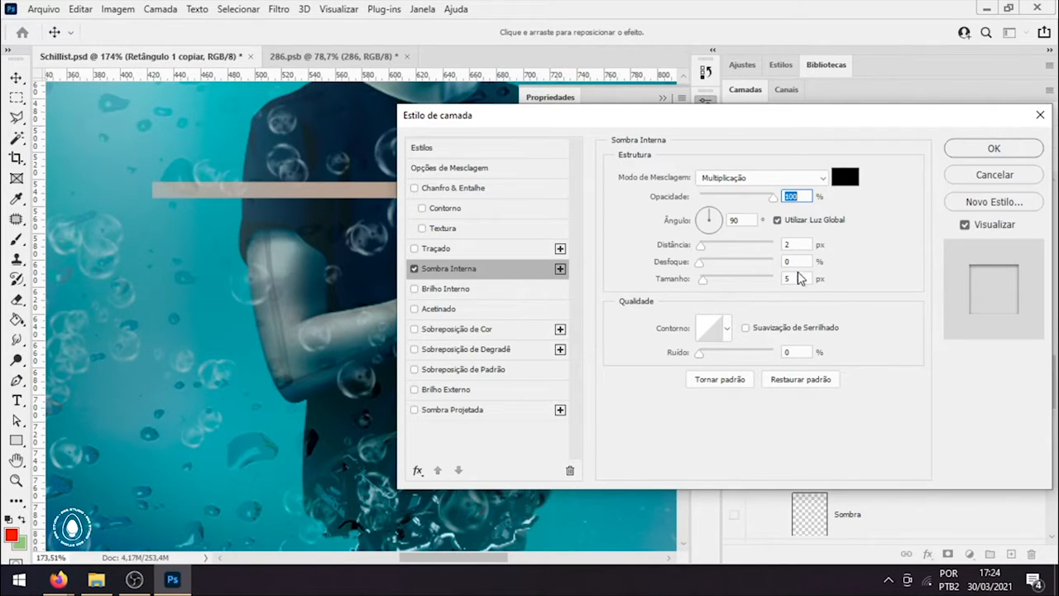
{"action": "left_click", "coordinate": [1011, 173]}
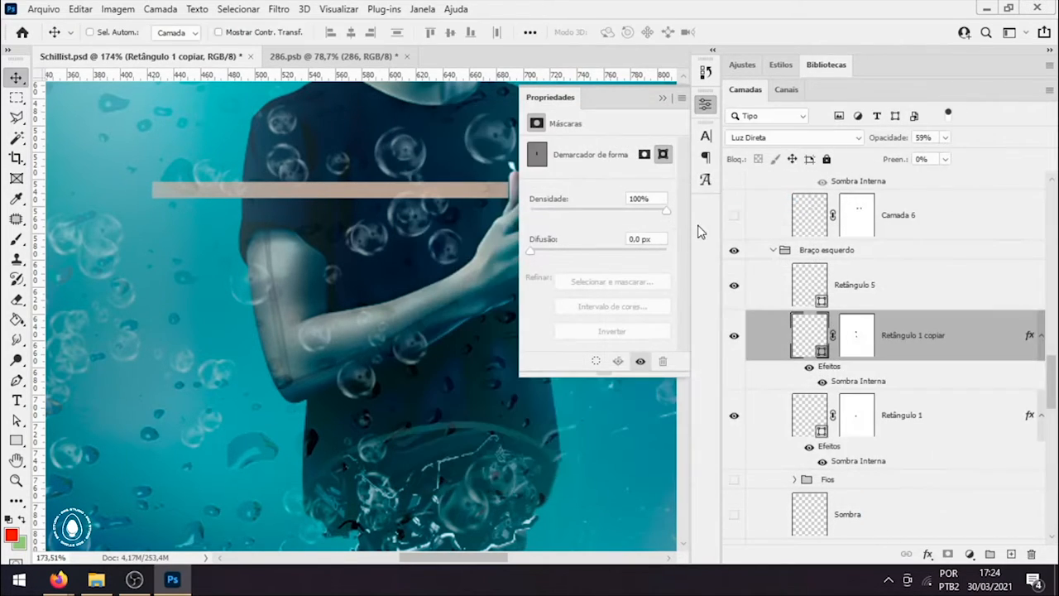
Step: Undo the mistaken deletion of the Retângulo 1 copiar layer and delete the Retângulo 5 layer instead
{"action": "key", "text": "Delete"}
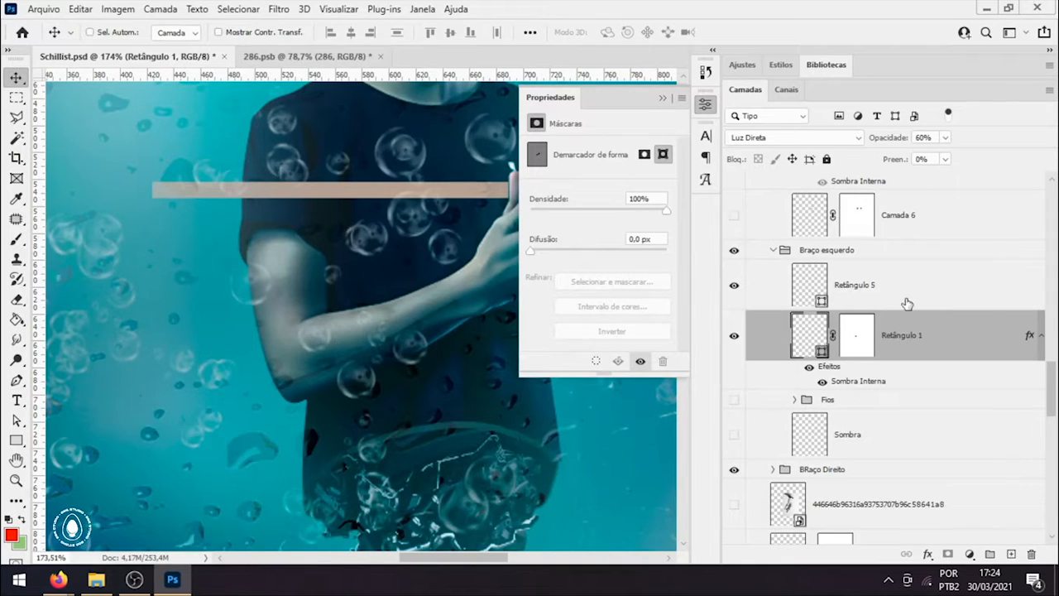
{"action": "key", "text": "ctrl+z"}
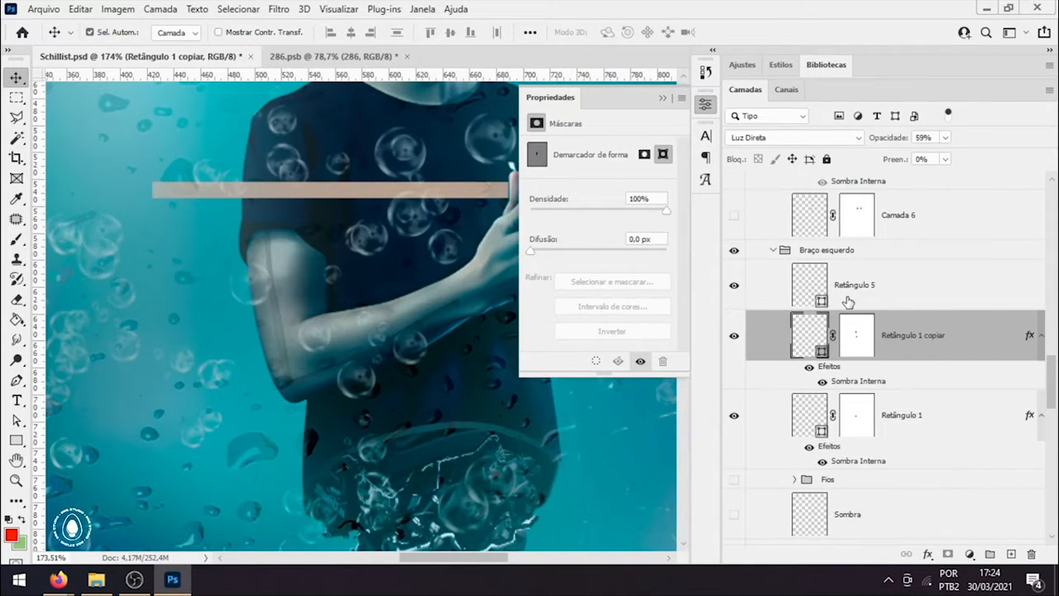
{"action": "left_click", "coordinate": [899, 297]}
{"action": "key", "text": "Delete"}
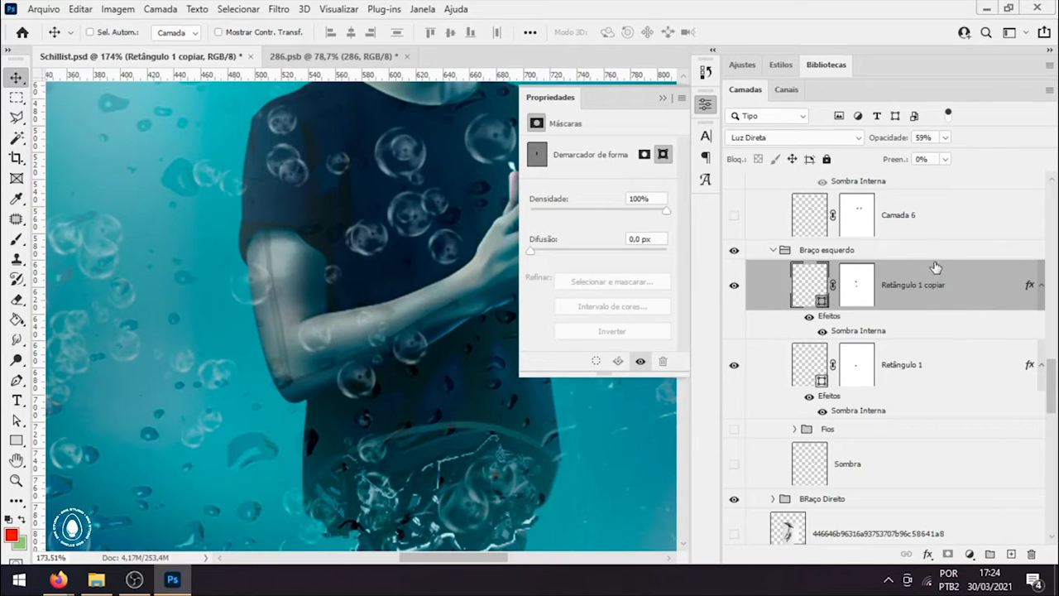
Step: Compare the Retângulo 1 copiar seam at 100% and 0% fill, and examine how it follows the artist's arm
{"action": "left_click_drag", "start_coordinate": [893, 163], "coordinate": [1044, 161]}
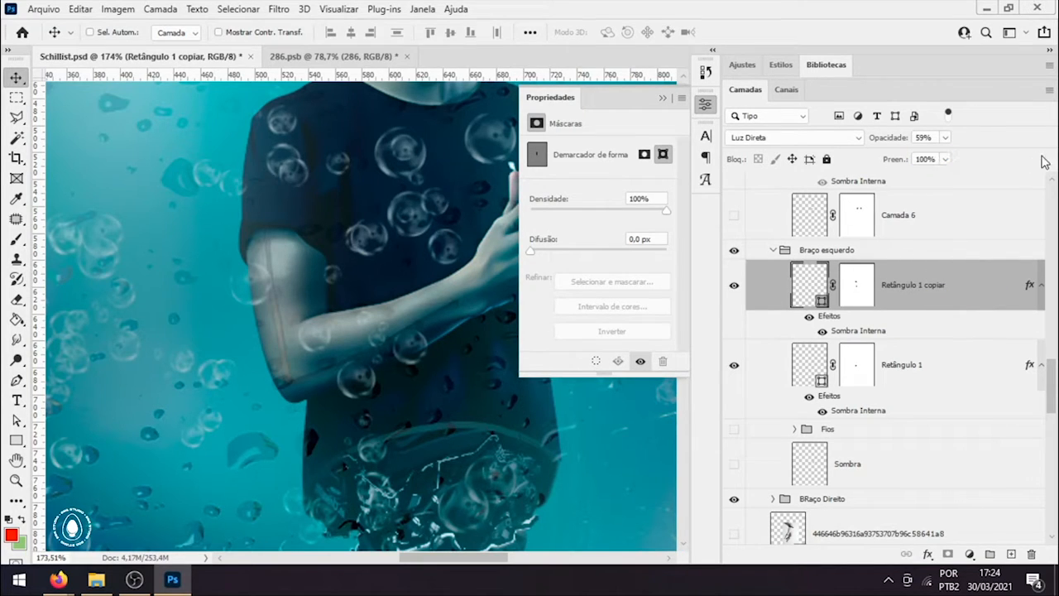
{"action": "left_click_drag", "start_coordinate": [269, 348], "coordinate": [251, 322]}
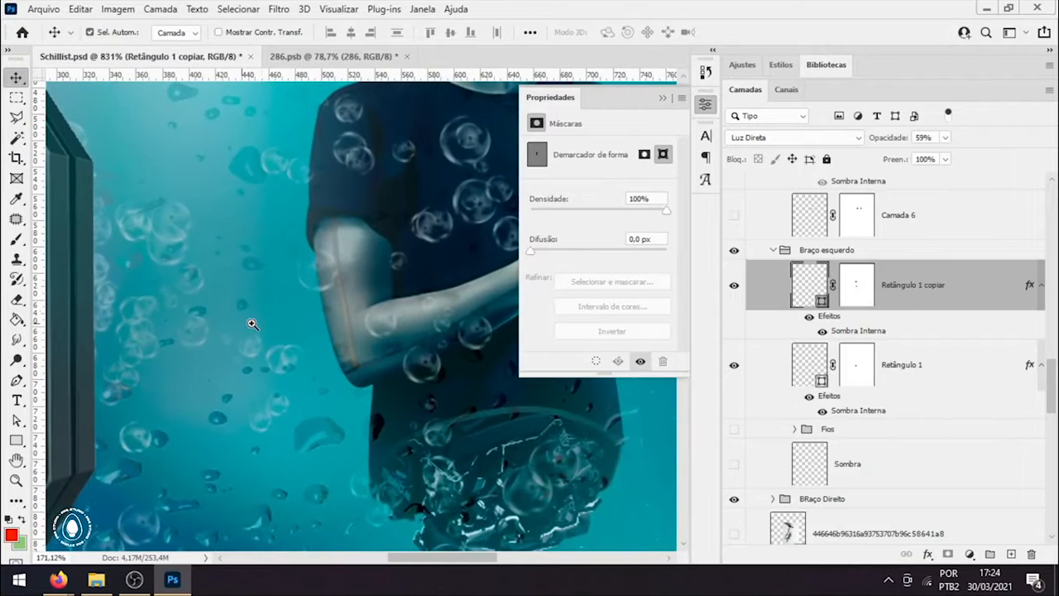
{"action": "left_click_drag", "start_coordinate": [896, 161], "coordinate": [397, 220]}
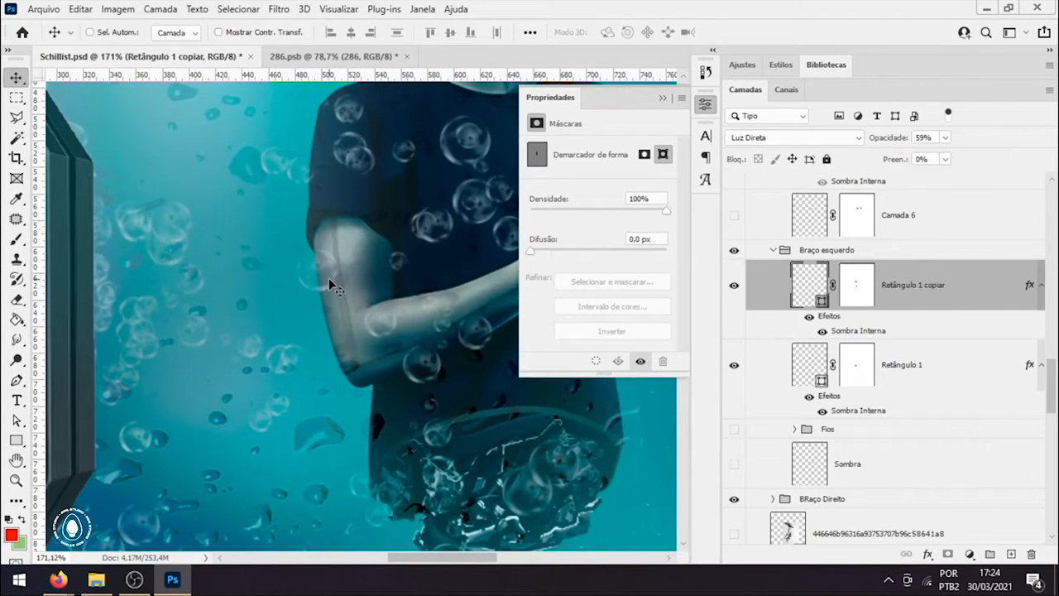
{"action": "left_click_drag", "start_coordinate": [332, 269], "coordinate": [362, 232]}
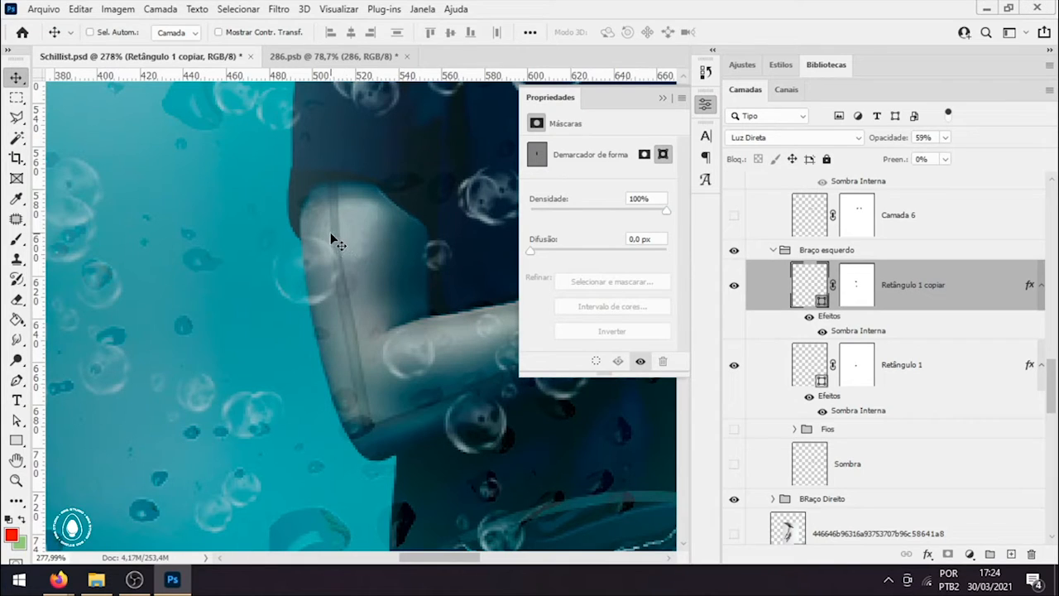
{"action": "left_click_drag", "start_coordinate": [378, 284], "coordinate": [311, 290]}
{"action": "left_click_drag", "start_coordinate": [403, 304], "coordinate": [298, 256]}
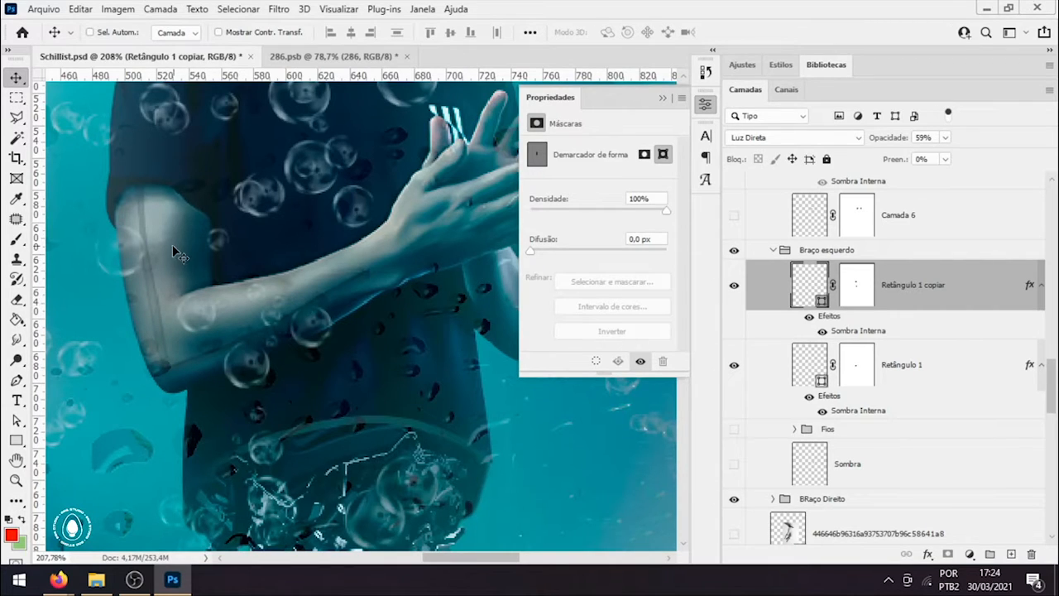
Step: Rasterize the IMG_1805 copiar 2 smart object so the artist can be retouched directly
{"action": "scroll", "coordinate": [135, 219], "scroll_direction": "up", "scroll_amount": 2}
{"action": "scroll", "coordinate": [948, 394], "scroll_direction": "down", "scroll_amount": 6}
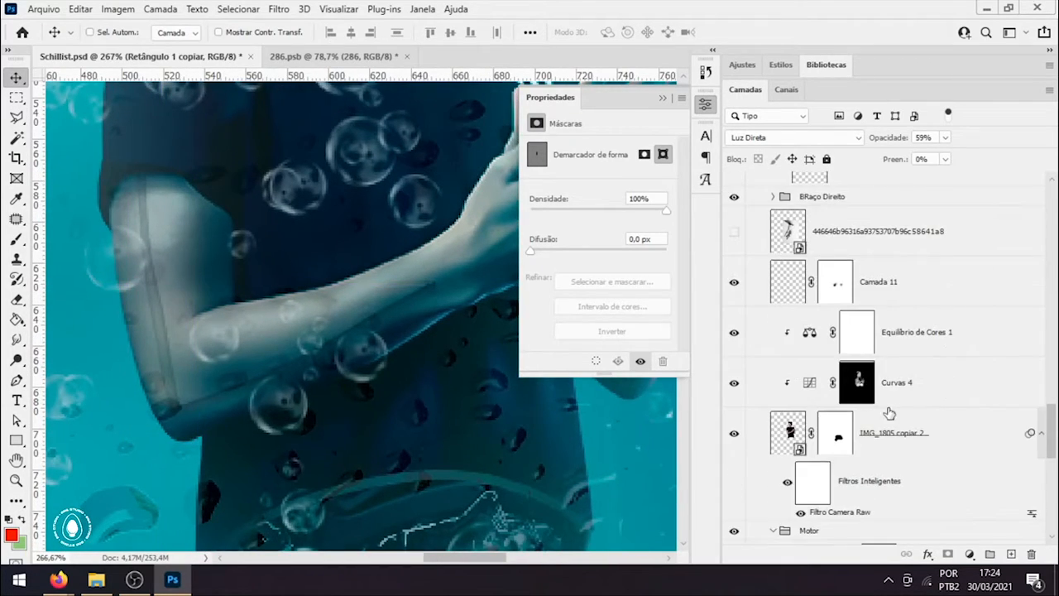
{"action": "left_click", "coordinate": [793, 439]}
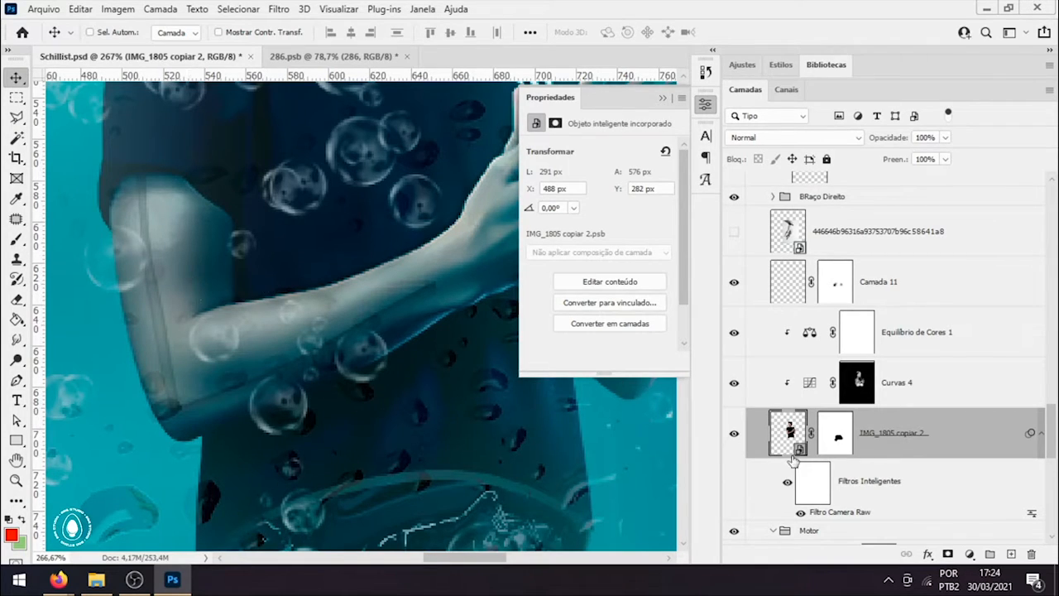
{"action": "key", "text": "e"}
{"action": "left_click", "coordinate": [141, 258]}
{"action": "left_click", "coordinate": [530, 237]}
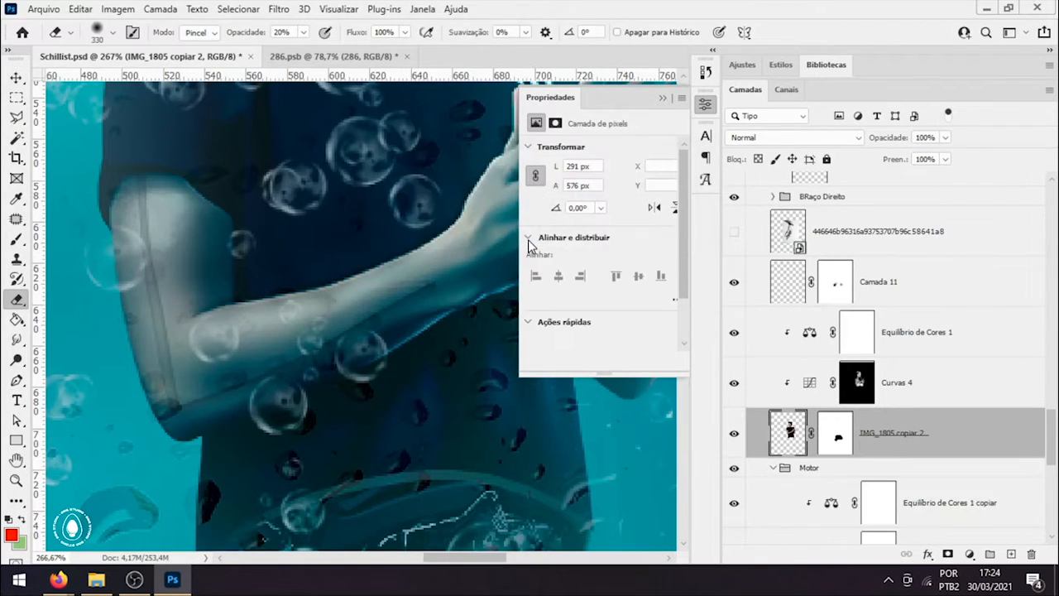
{"action": "left_click", "coordinate": [199, 204]}
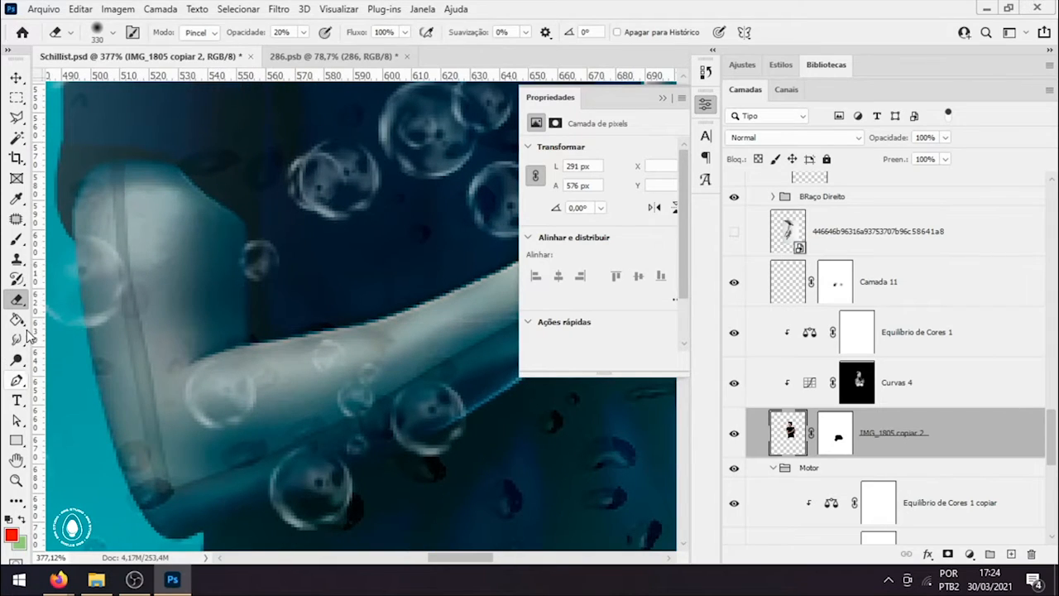
{"action": "left_click", "coordinate": [16, 339]}
{"action": "left_click", "coordinate": [98, 371]}
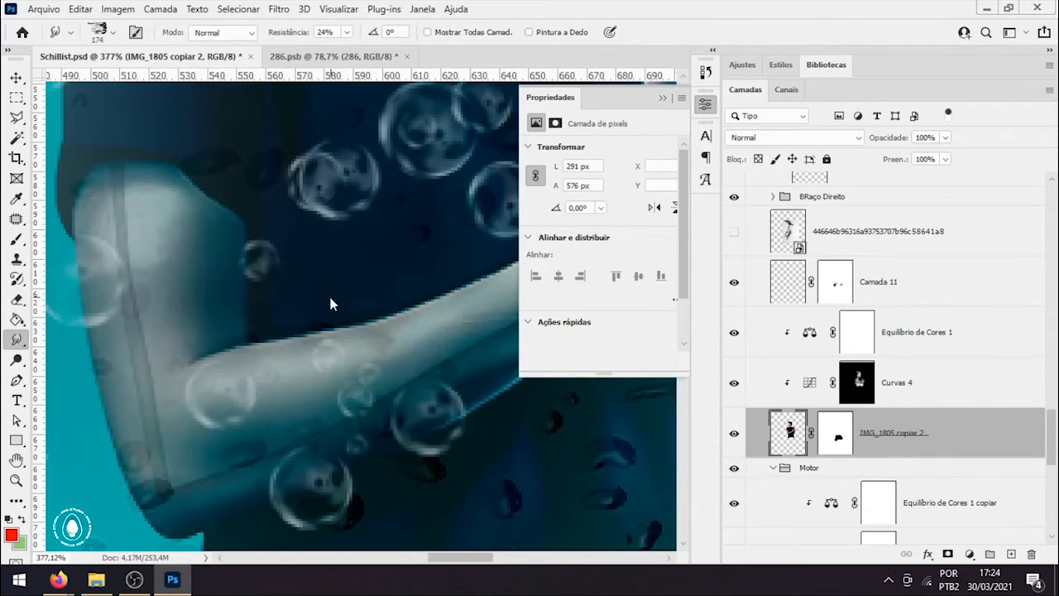
{"action": "left_click_drag", "start_coordinate": [329, 293], "coordinate": [143, 287]}
Step: Darken the skin beside the upper arm's seam with the Burn tool, using a 9 px brush on the Sombras range
{"action": "left_click", "coordinate": [17, 360]}
{"action": "left_click", "coordinate": [121, 376]}
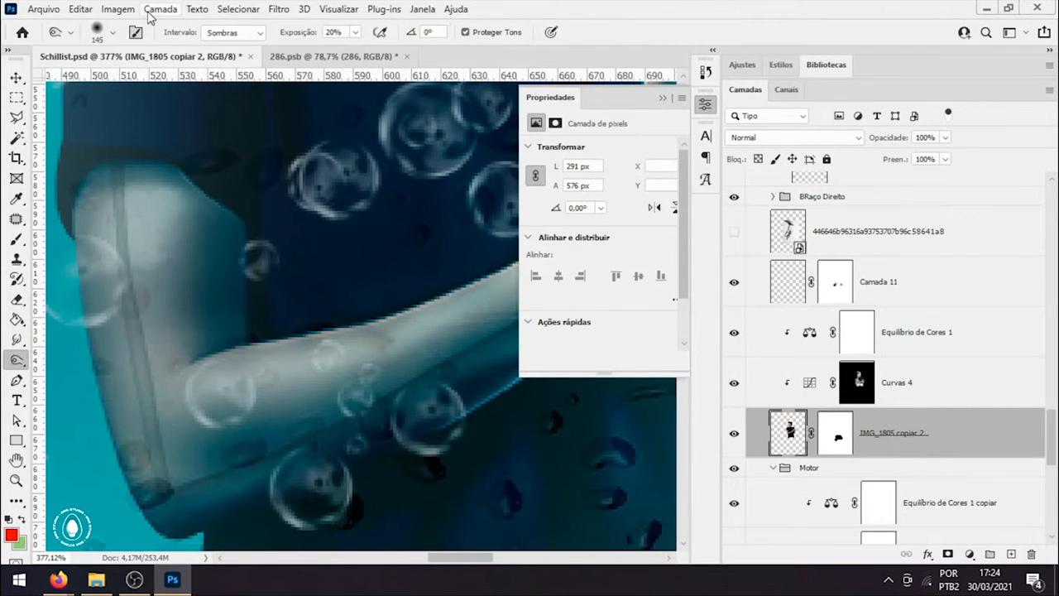
{"action": "left_click_drag", "start_coordinate": [212, 224], "coordinate": [93, 226]}
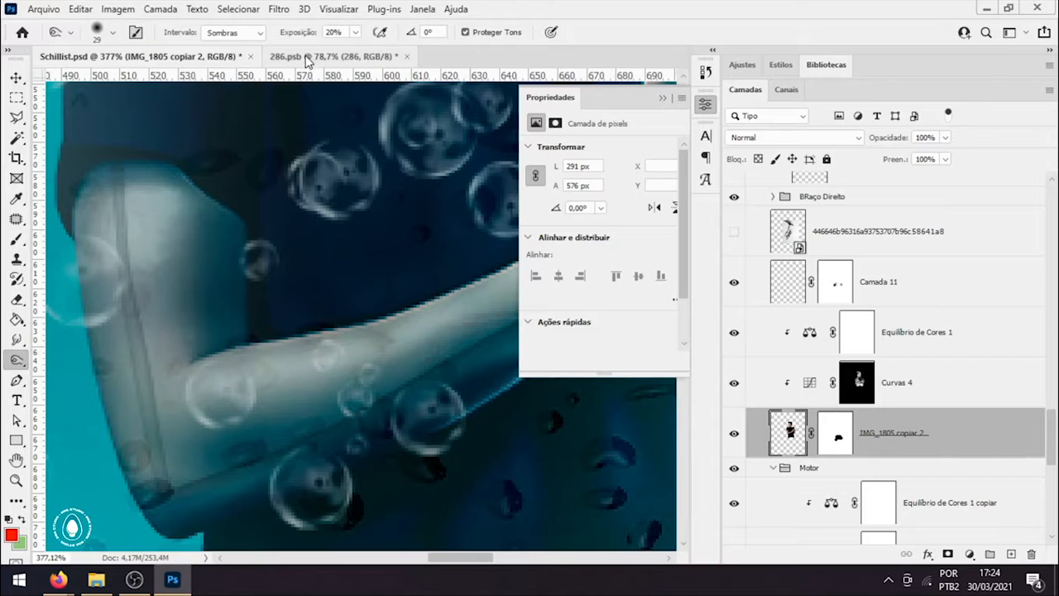
{"action": "mouse_move", "coordinate": [147, 203]}
{"action": "left_mouse_down"}
{"action": "mouse_move", "coordinate": [125, 180]}
{"action": "mouse_move", "coordinate": [116, 208]}
{"action": "left_mouse_up"}
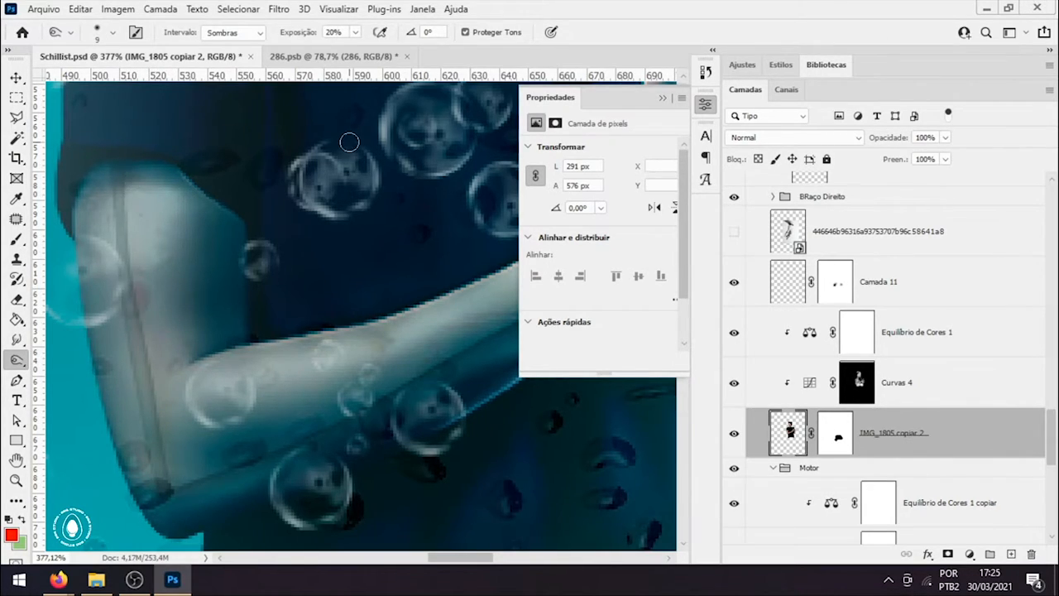
{"action": "left_click_drag", "start_coordinate": [170, 288], "coordinate": [263, 234]}
{"action": "mouse_move", "coordinate": [202, 277]}
{"action": "left_mouse_down"}
{"action": "mouse_move", "coordinate": [221, 280]}
{"action": "mouse_move", "coordinate": [194, 288]}
{"action": "left_mouse_up"}
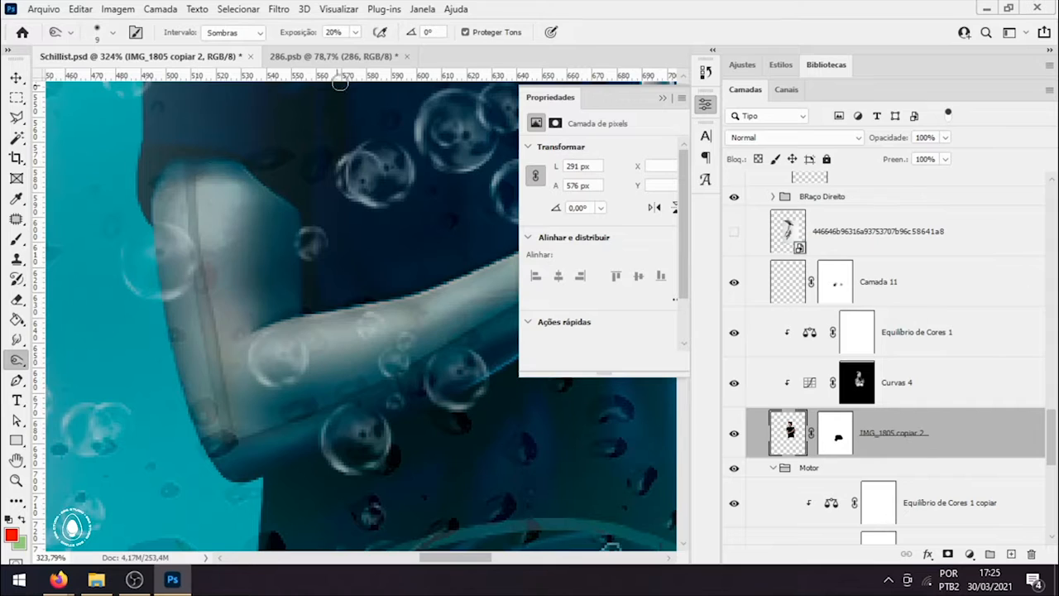
Step: Lighten the skin along the upper arm's seam with the Dodge tool, using a 7 px brush on the Tons Médios range
{"action": "right_click", "coordinate": [27, 361]}
{"action": "left_click", "coordinate": [71, 376]}
{"action": "mouse_move", "coordinate": [184, 179]}
{"action": "left_mouse_down"}
{"action": "mouse_move", "coordinate": [223, 176]}
{"action": "mouse_move", "coordinate": [222, 191]}
{"action": "left_mouse_up"}
{"action": "key", "text": "bracketleft"}
{"action": "key", "text": "bracketleft"}
{"action": "key", "text": "bracketleft"}
{"action": "key", "text": "bracketleft"}
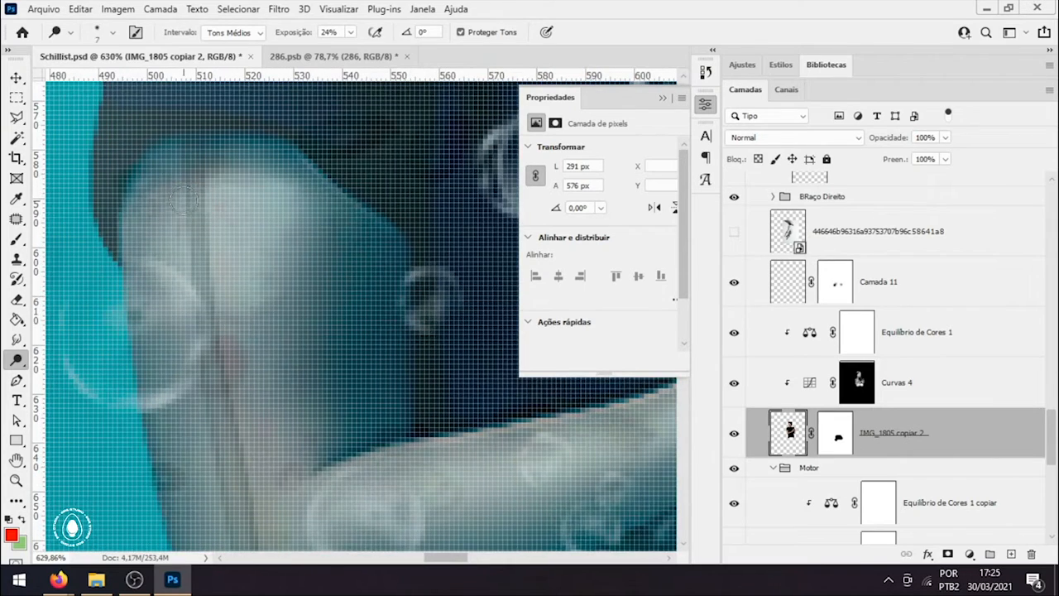
{"action": "left_click_drag", "start_coordinate": [155, 356], "coordinate": [122, 360]}
{"action": "left_click_drag", "start_coordinate": [175, 396], "coordinate": [148, 257]}
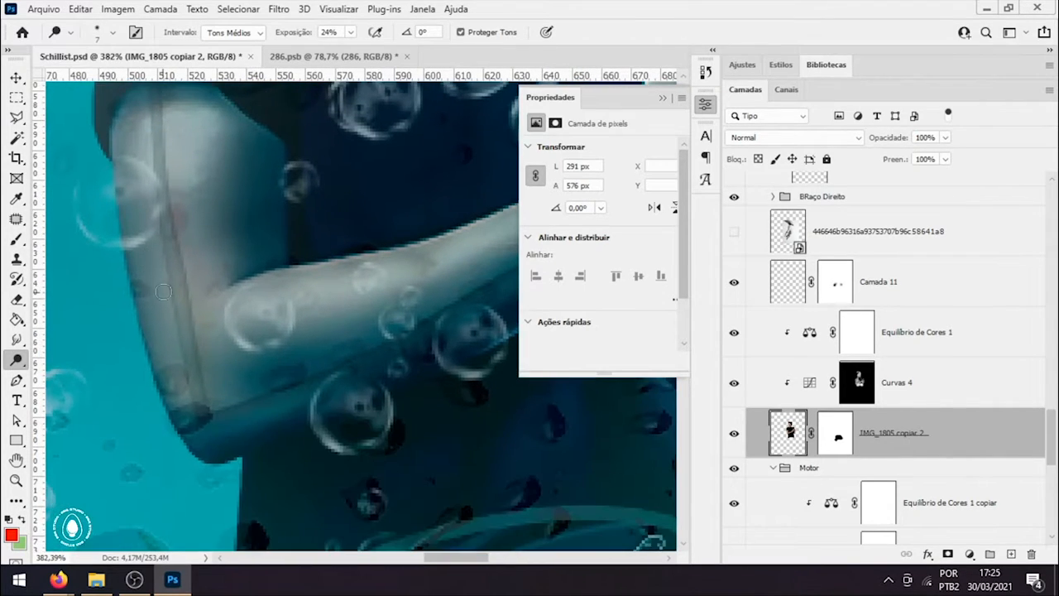
Step: Expand the BRaço Direito group and show its layers from Camada 7 copiar 11 down to Camada 7 copiar 7
{"action": "mouse_move", "coordinate": [188, 378]}
{"action": "left_mouse_down"}
{"action": "mouse_move", "coordinate": [91, 364]}
{"action": "mouse_move", "coordinate": [117, 362]}
{"action": "left_mouse_up"}
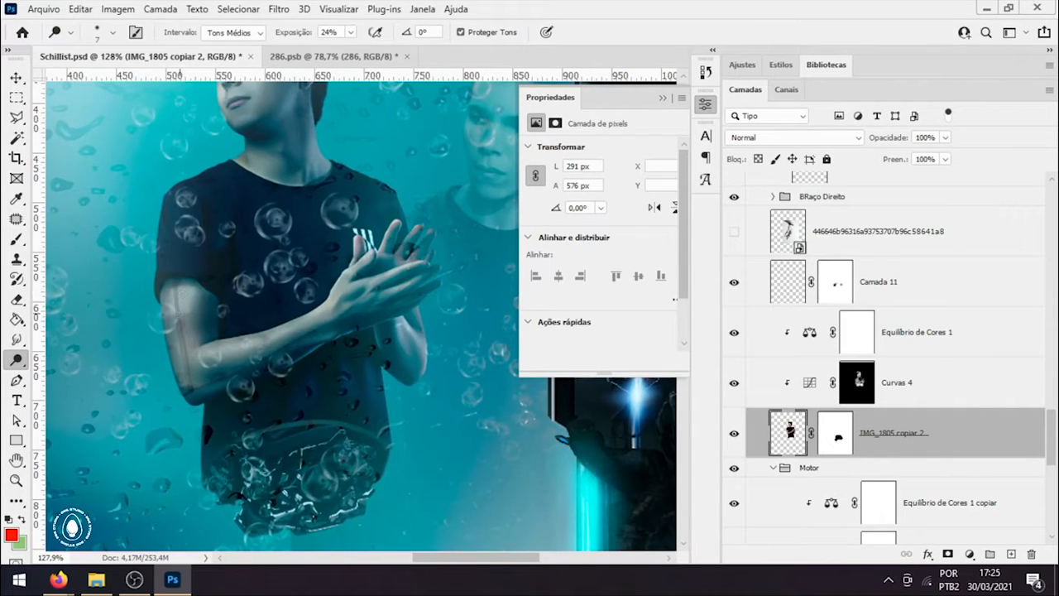
{"action": "mouse_move", "coordinate": [196, 306]}
{"action": "left_mouse_down"}
{"action": "mouse_move", "coordinate": [208, 301]}
{"action": "mouse_move", "coordinate": [176, 304]}
{"action": "left_mouse_up"}
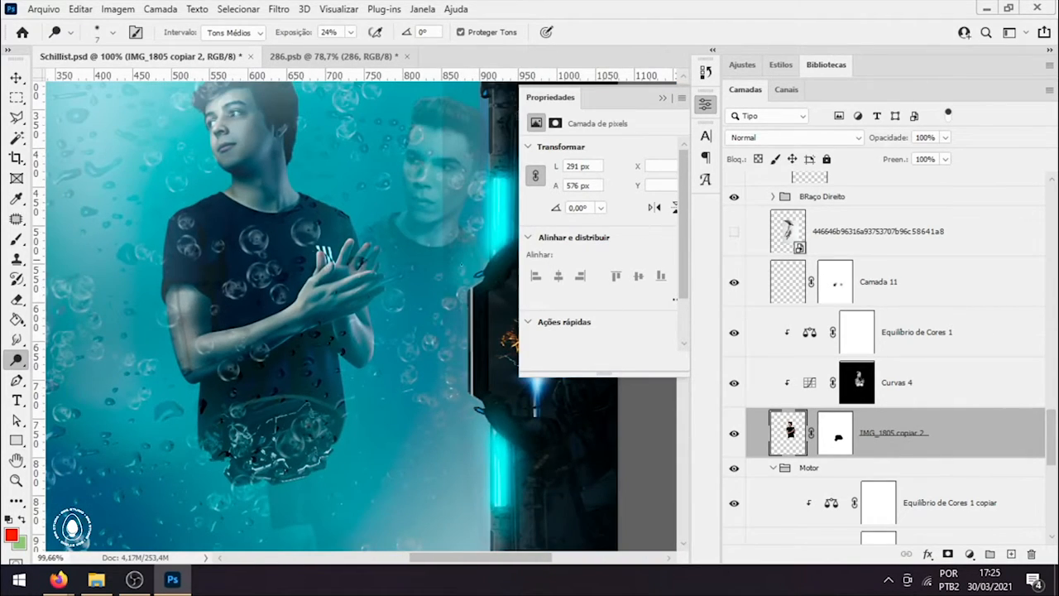
{"action": "scroll", "coordinate": [830, 422], "scroll_direction": "down", "scroll_amount": 2}
{"action": "scroll", "coordinate": [769, 372], "scroll_direction": "up", "scroll_amount": 4}
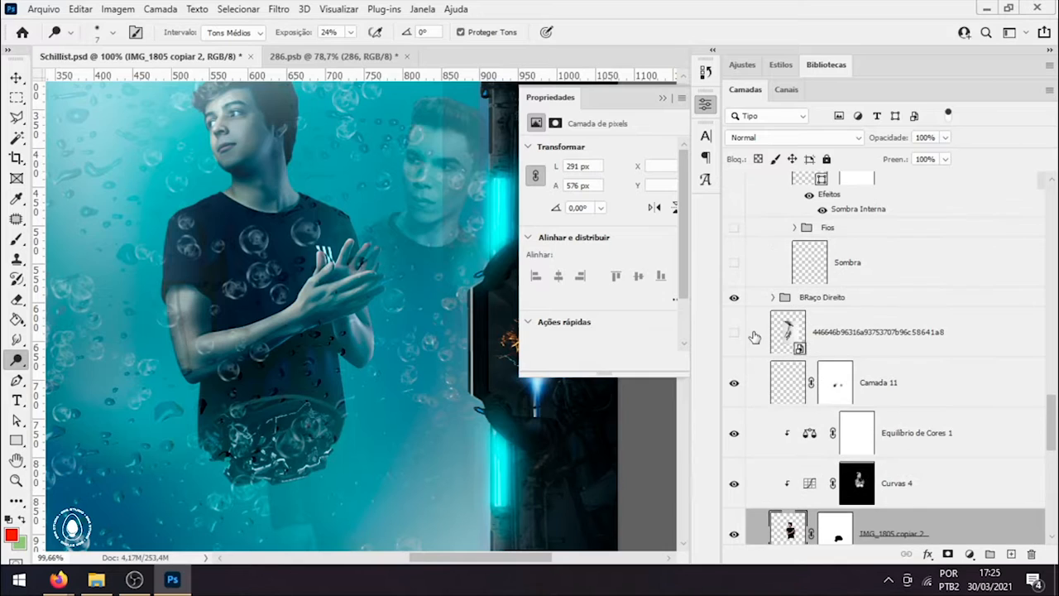
{"action": "left_click", "coordinate": [773, 297]}
{"action": "scroll", "coordinate": [735, 338], "scroll_direction": "down", "scroll_amount": 2}
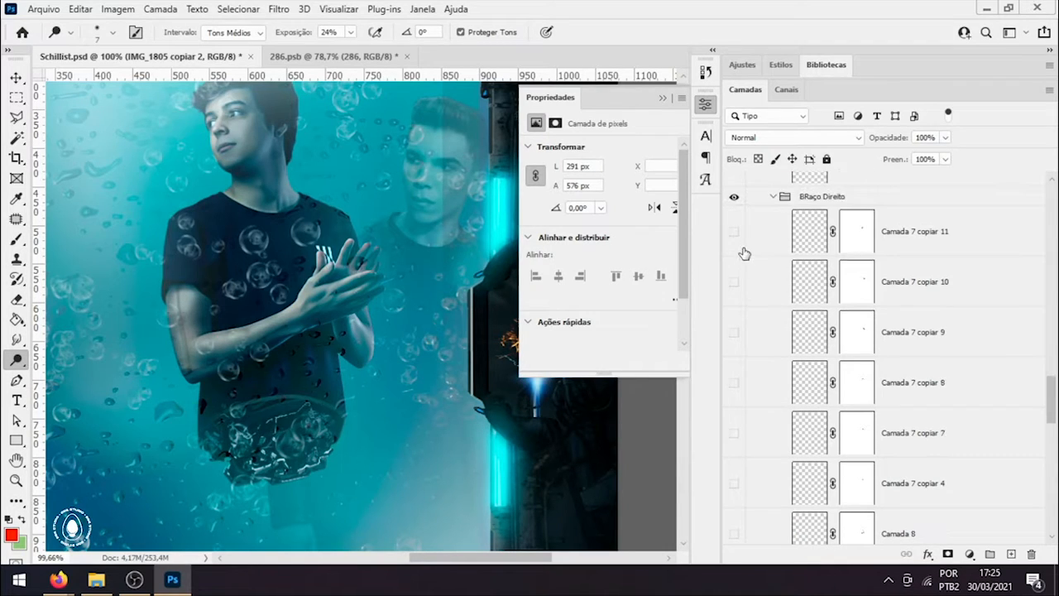
{"action": "left_click", "coordinate": [734, 232]}
{"action": "scroll", "coordinate": [327, 263], "scroll_direction": "up", "scroll_amount": 4}
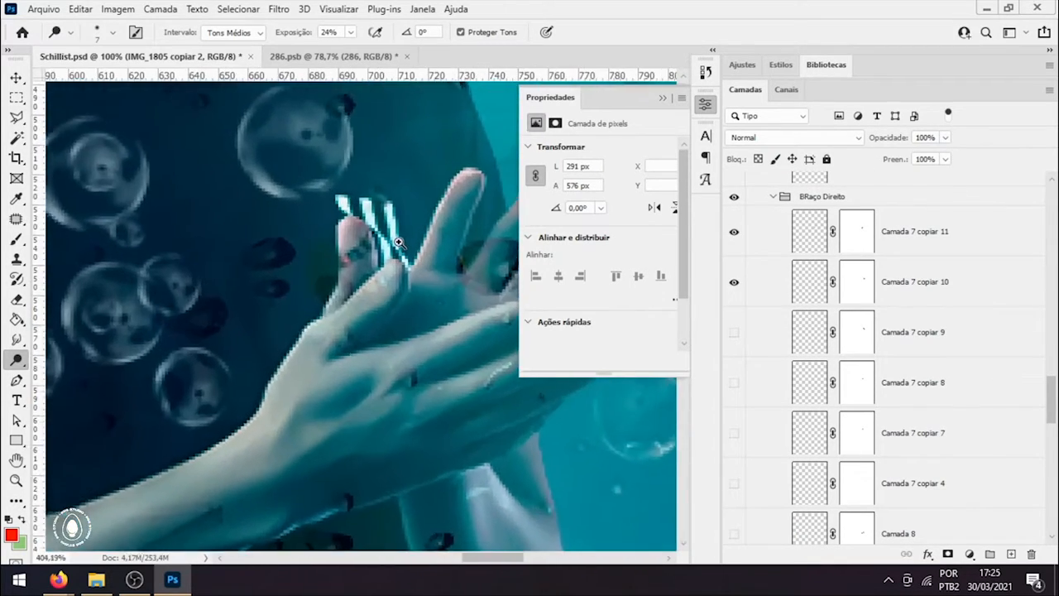
{"action": "scroll", "coordinate": [483, 288], "scroll_direction": "down", "scroll_amount": 2}
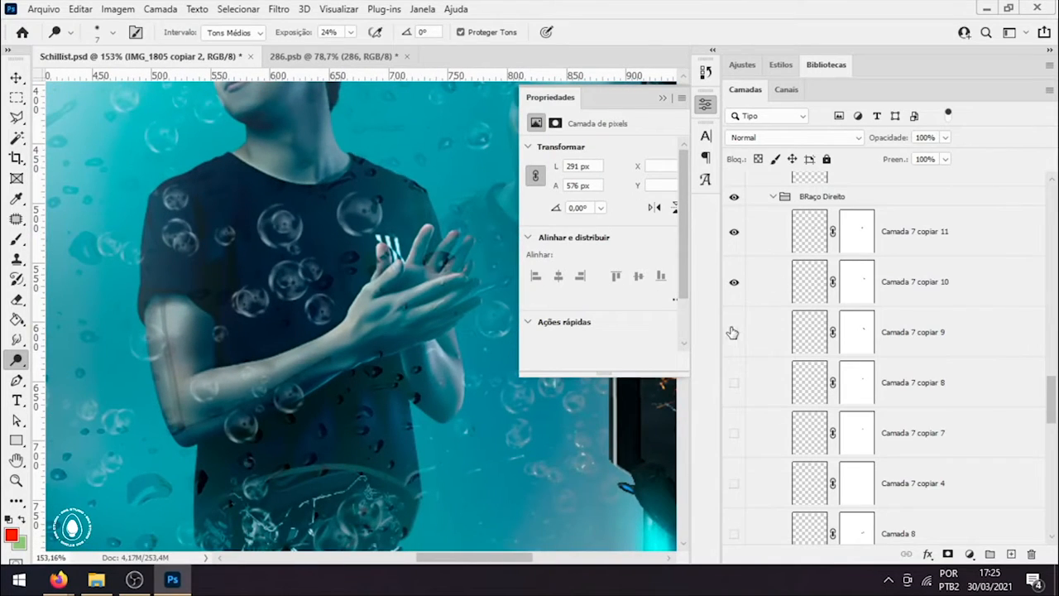
{"action": "left_click_drag", "start_coordinate": [733, 332], "coordinate": [733, 434]}
{"action": "left_click_drag", "start_coordinate": [494, 356], "coordinate": [426, 271]}
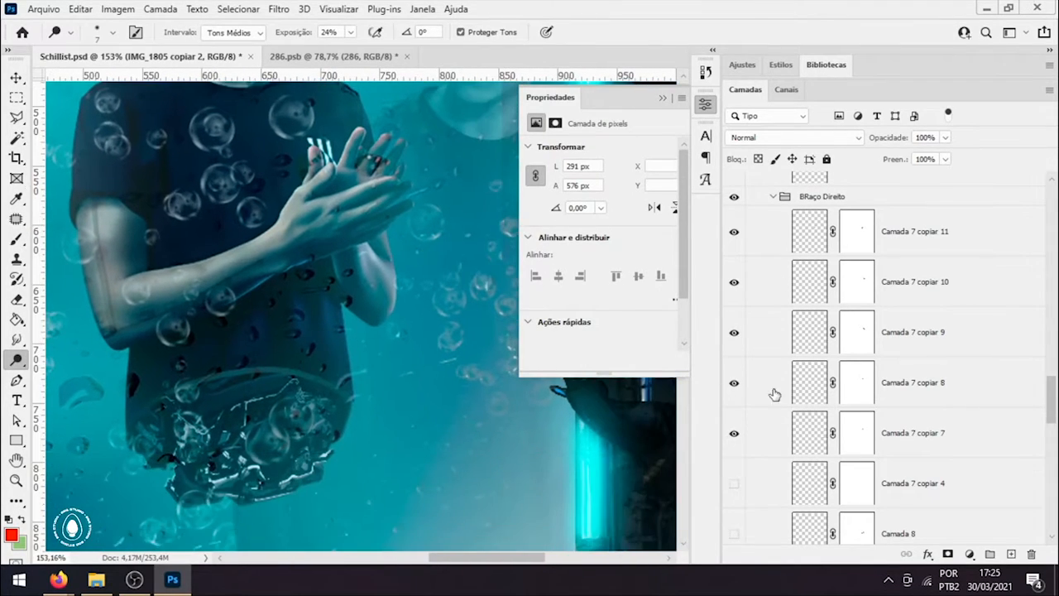
Step: Show Camada 7 copiar 4, Camada 8, Camada 9 and the robotic-arm reference image, and examine the reference's metallic joints
{"action": "scroll", "coordinate": [769, 397], "scroll_direction": "down", "scroll_amount": 3}
{"action": "left_click", "coordinate": [733, 339]}
{"action": "left_click_drag", "start_coordinate": [734, 372], "coordinate": [715, 489]}
{"action": "scroll", "coordinate": [246, 353], "scroll_direction": "down", "scroll_amount": 3}
{"action": "scroll", "coordinate": [246, 353], "scroll_direction": "up", "scroll_amount": 3}
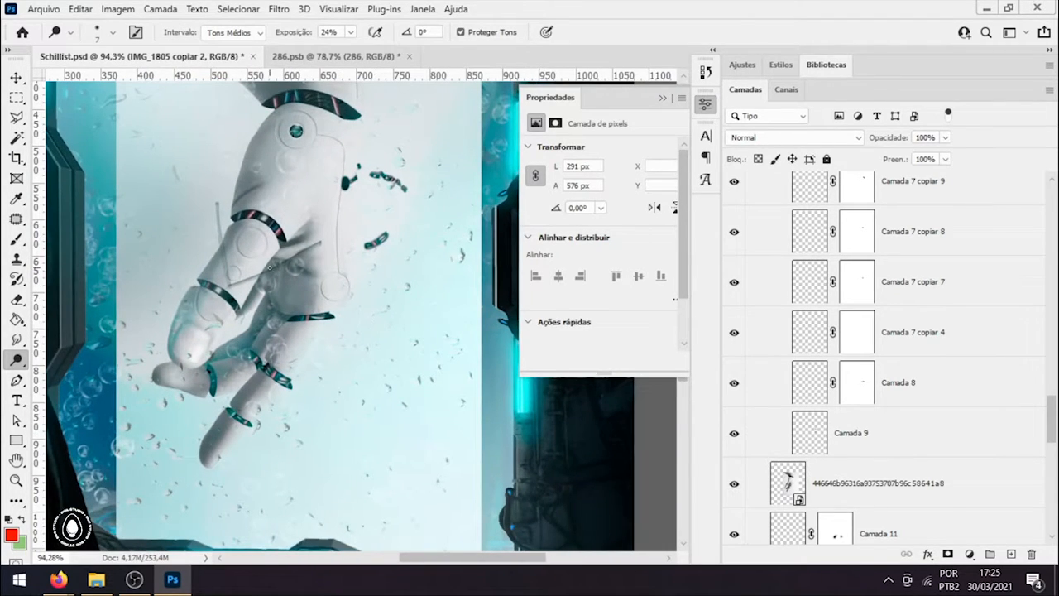
{"action": "scroll", "coordinate": [253, 297], "scroll_direction": "down", "scroll_amount": 3}
{"action": "scroll", "coordinate": [234, 272], "scroll_direction": "up", "scroll_amount": 2}
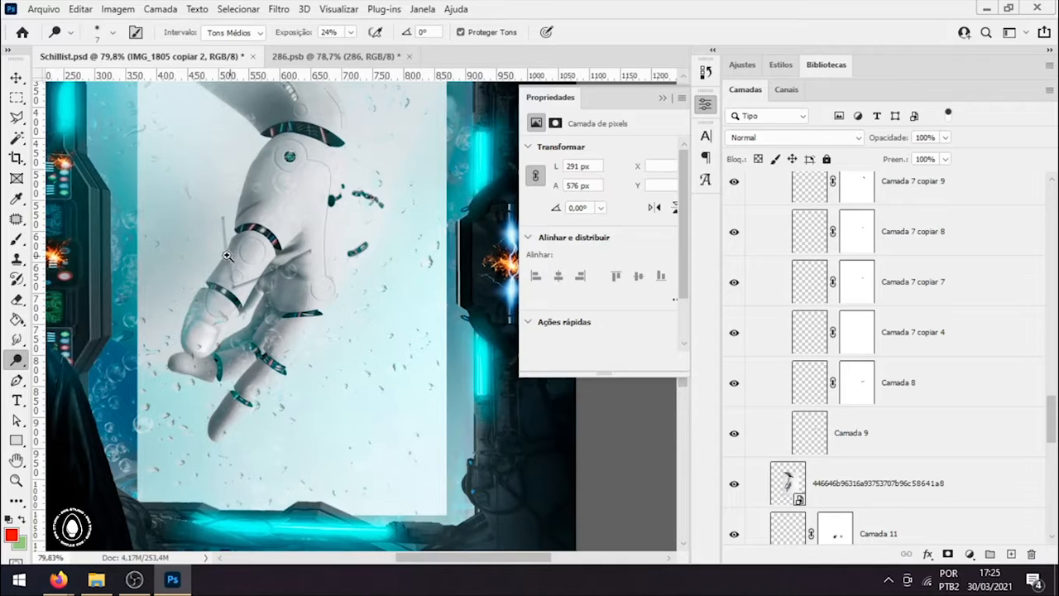
{"action": "scroll", "coordinate": [241, 220], "scroll_direction": "up", "scroll_amount": 4}
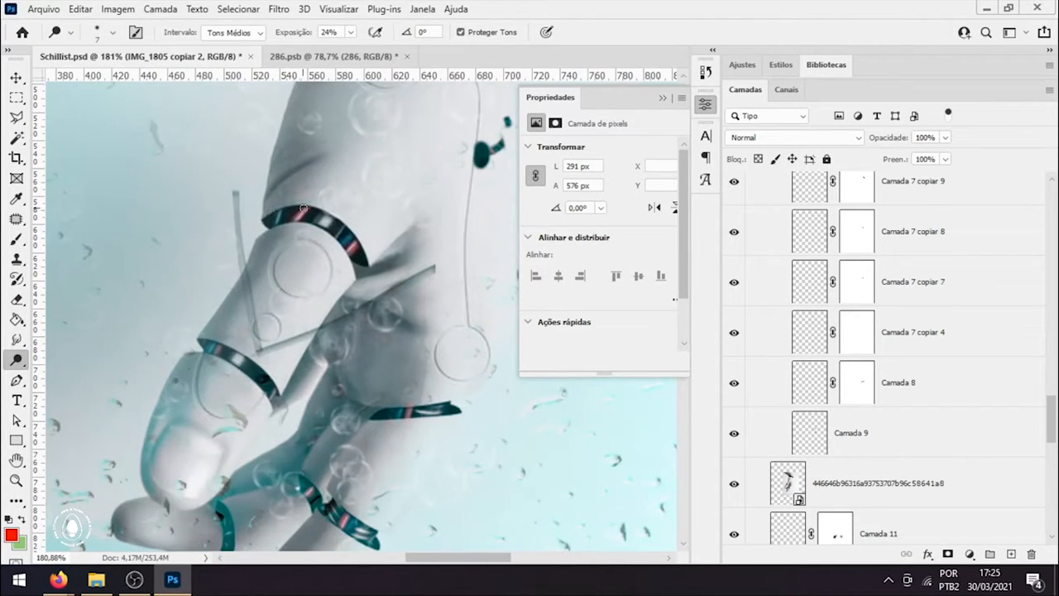
Step: Outline the upper metallic ring on the robotic reference arm with the Lasso tool, and clear the selection
{"action": "left_click", "coordinate": [20, 121]}
{"action": "right_click", "coordinate": [20, 121]}
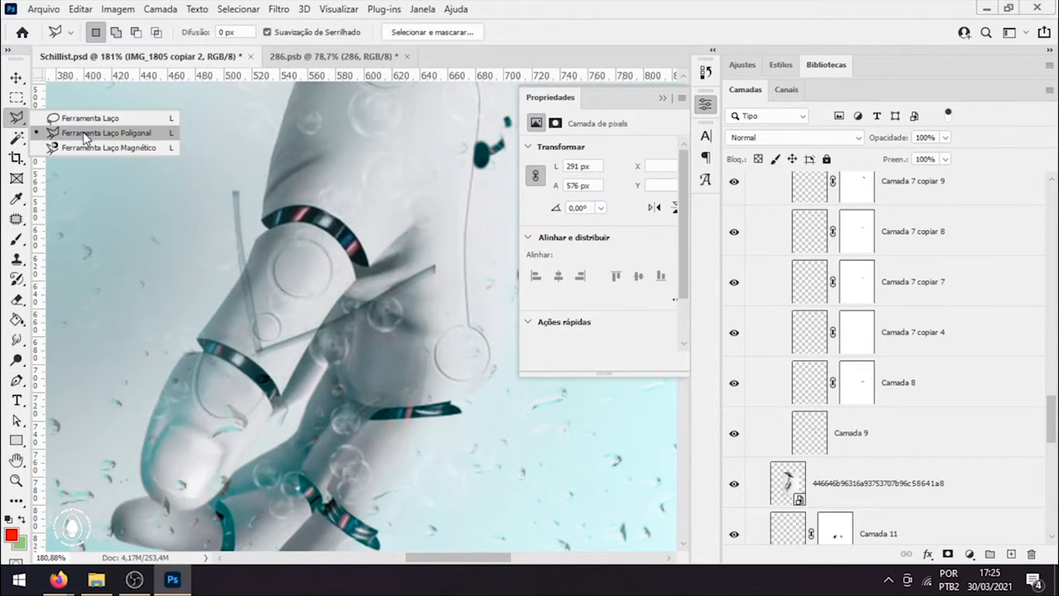
{"action": "left_click", "coordinate": [62, 117]}
{"action": "mouse_move", "coordinate": [263, 222]}
{"action": "left_mouse_down"}
{"action": "mouse_move", "coordinate": [300, 207]}
{"action": "mouse_move", "coordinate": [335, 217]}
{"action": "mouse_move", "coordinate": [369, 268]}
{"action": "mouse_move", "coordinate": [314, 225]}
{"action": "mouse_move", "coordinate": [264, 224]}
{"action": "left_mouse_up"}
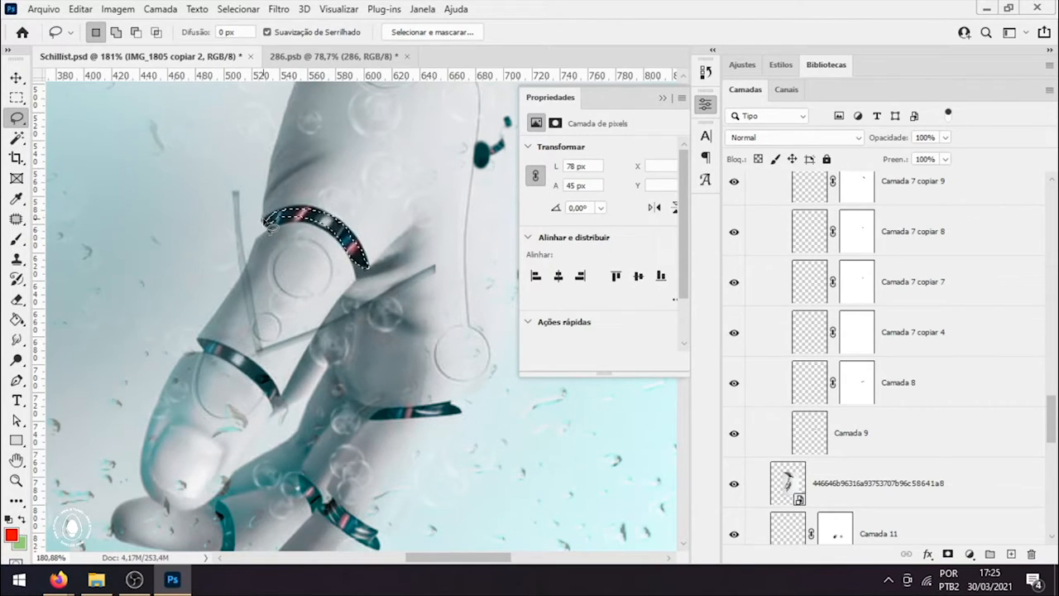
{"action": "key", "text": "ctrl+d"}
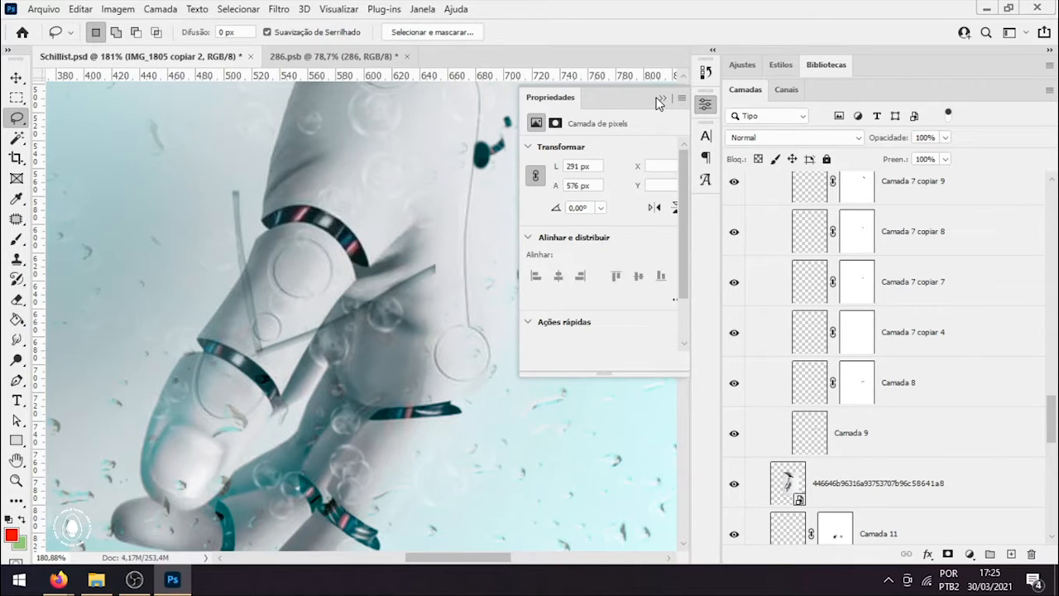
Step: Hide the robotic-arm reference image and examine the metallic ring details on the artist's hands
{"action": "left_click", "coordinate": [659, 101]}
{"action": "scroll", "coordinate": [897, 438], "scroll_direction": "down", "scroll_amount": 3}
{"action": "left_click", "coordinate": [749, 327]}
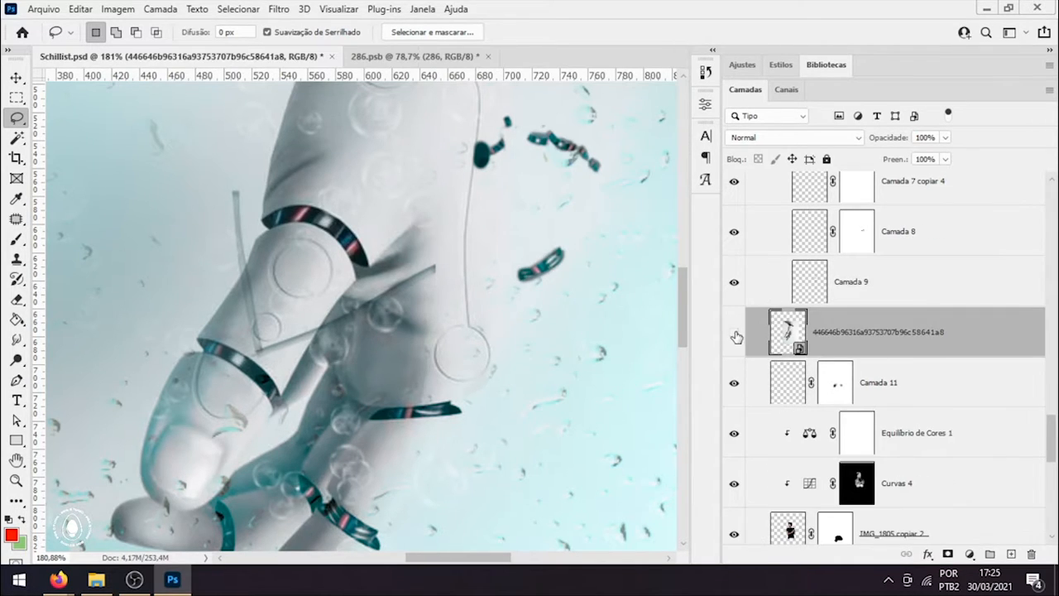
{"action": "left_click", "coordinate": [735, 335]}
{"action": "left_click_drag", "start_coordinate": [414, 221], "coordinate": [91, 389]}
{"action": "left_click_drag", "start_coordinate": [377, 271], "coordinate": [405, 143]}
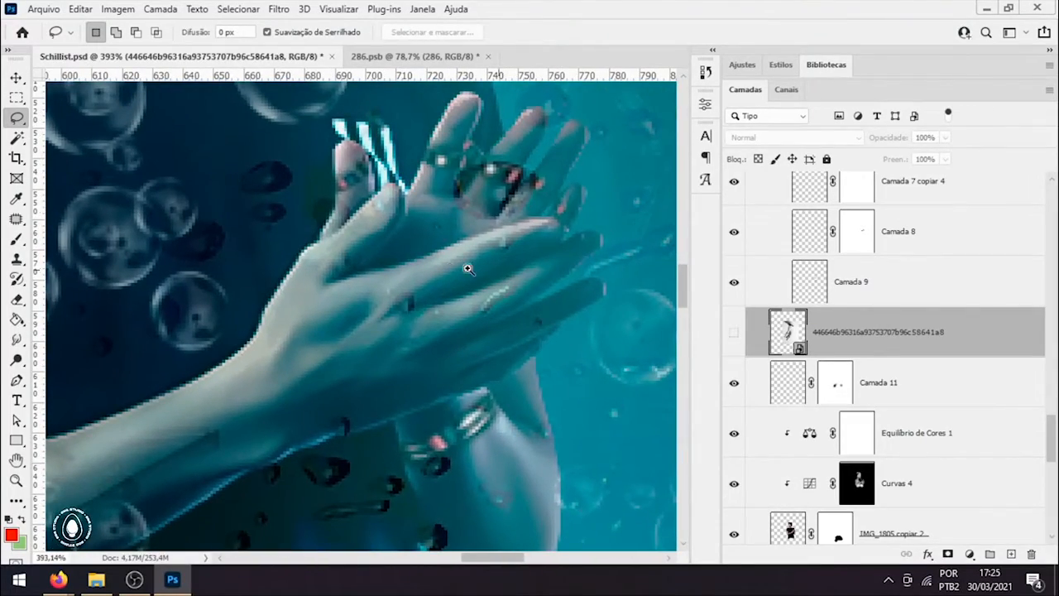
{"action": "mouse_move", "coordinate": [468, 269]}
{"action": "left_mouse_down"}
{"action": "mouse_move", "coordinate": [386, 279]}
{"action": "mouse_move", "coordinate": [439, 267]}
{"action": "left_mouse_up"}
{"action": "mouse_move", "coordinate": [499, 240]}
{"action": "left_mouse_down"}
{"action": "mouse_move", "coordinate": [601, 217]}
{"action": "mouse_move", "coordinate": [468, 240]}
{"action": "mouse_move", "coordinate": [494, 242]}
{"action": "left_mouse_up"}
Step: Show the Sombra layer and the Fios group for the left arm, and examine the metallic arm and wrist bands
{"action": "scroll", "coordinate": [767, 367], "scroll_direction": "up", "scroll_amount": 10}
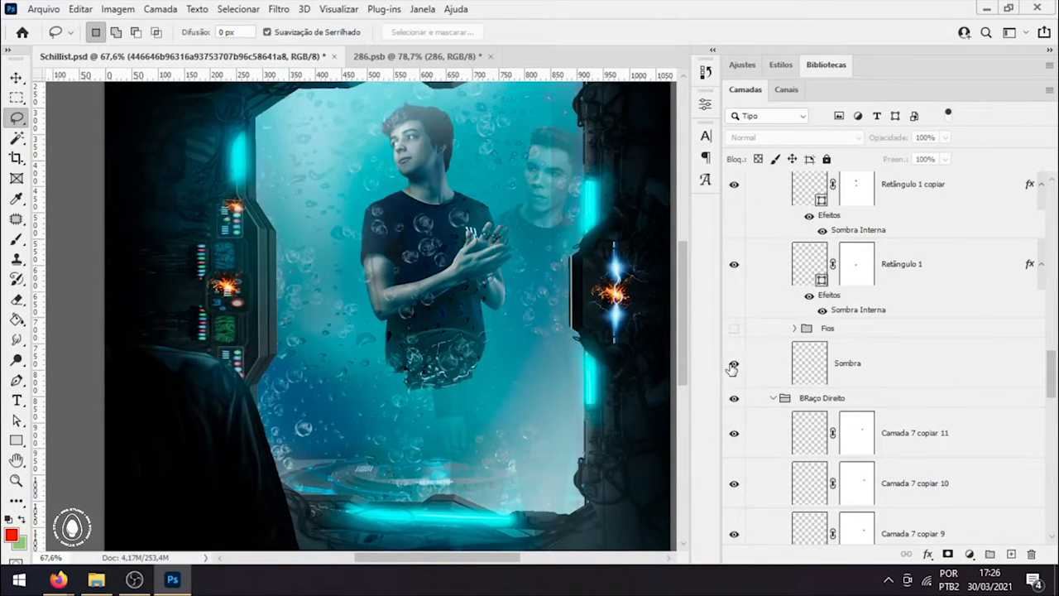
{"action": "left_click_drag", "start_coordinate": [502, 313], "coordinate": [522, 288]}
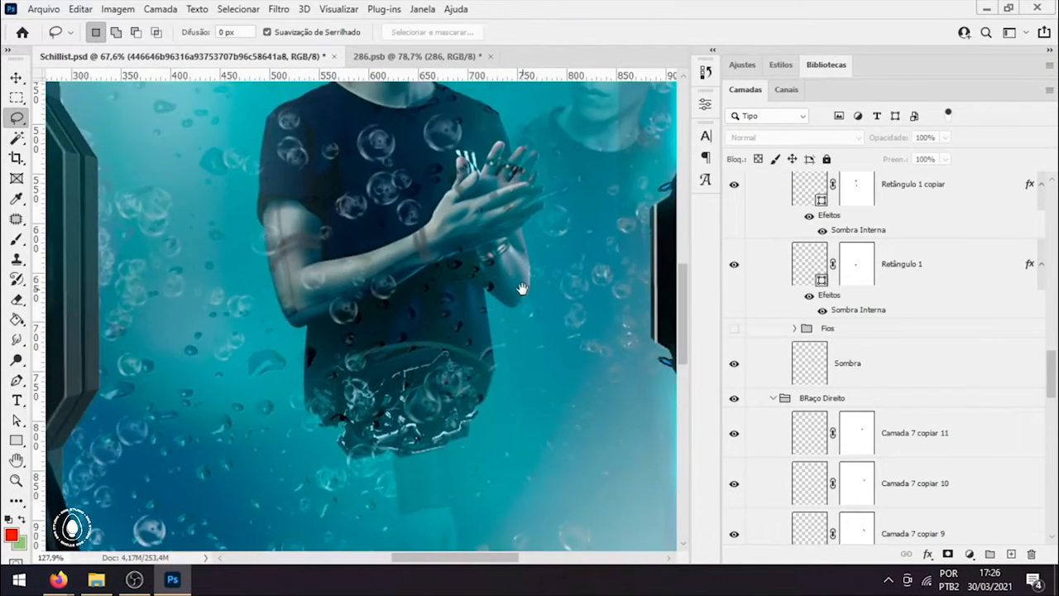
{"action": "left_click", "coordinate": [735, 329]}
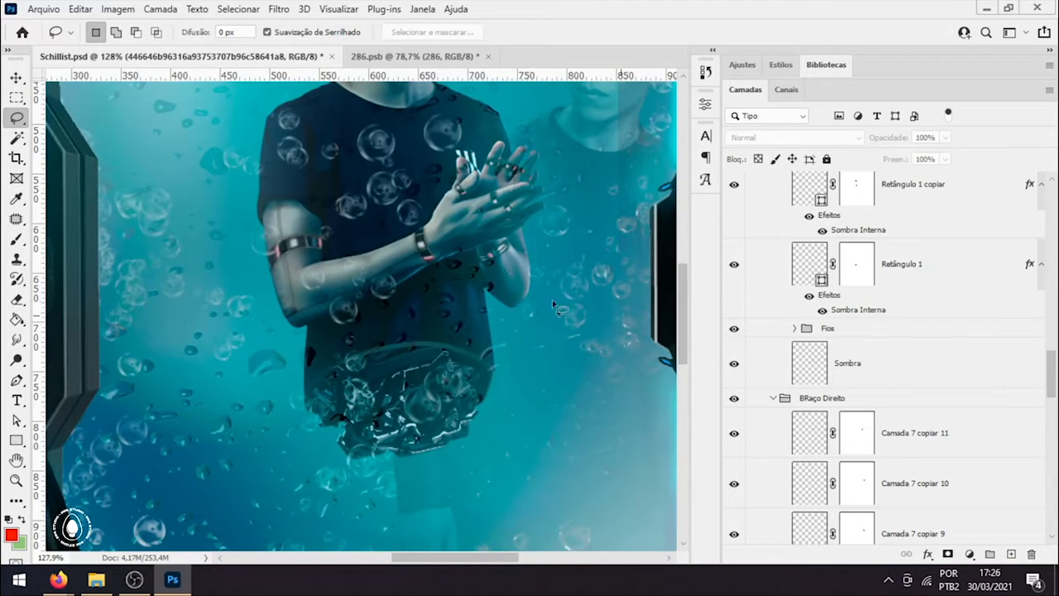
{"action": "left_click_drag", "start_coordinate": [423, 235], "coordinate": [479, 240]}
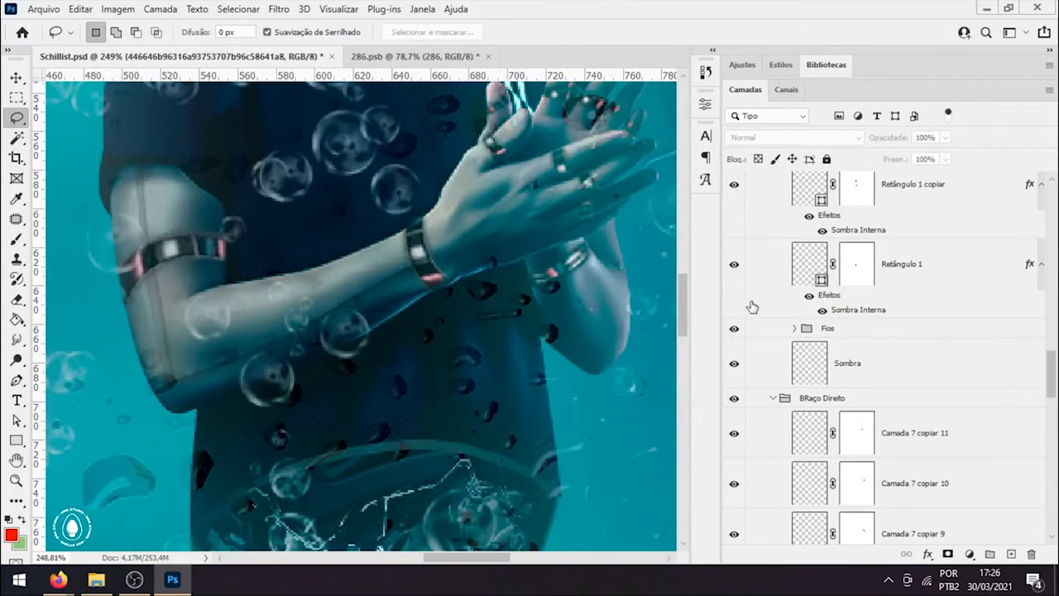
Step: Show the Pescoço group's layers from Retângulo 4 down to Camada 6, and examine the metallic collar on the artist's neck
{"action": "scroll", "coordinate": [752, 307], "scroll_direction": "up", "scroll_amount": 5}
{"action": "scroll", "coordinate": [778, 354], "scroll_direction": "up", "scroll_amount": 5}
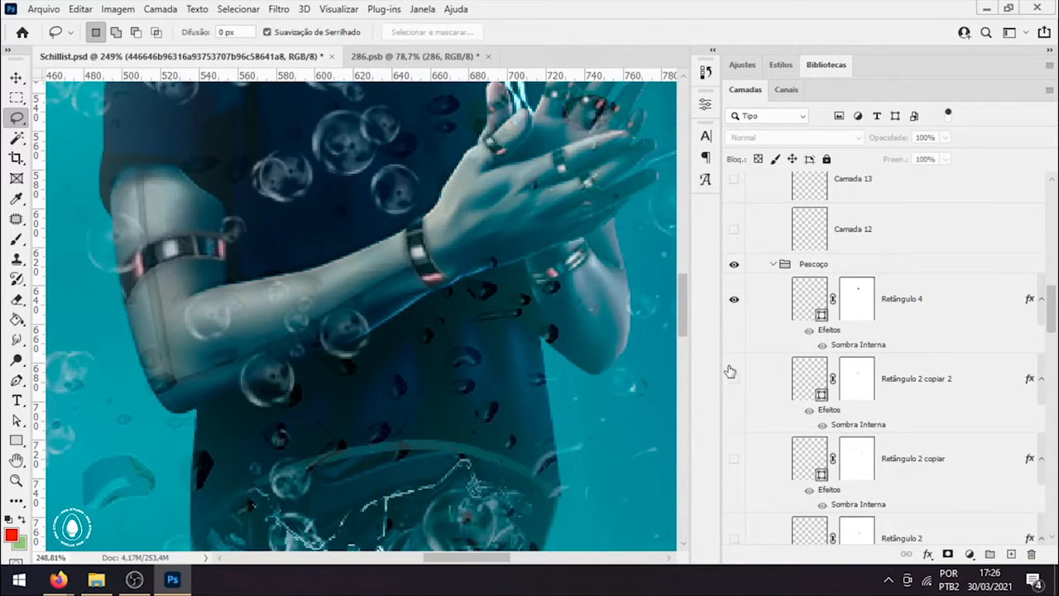
{"action": "scroll", "coordinate": [733, 414], "scroll_direction": "down", "scroll_amount": 3}
{"action": "key", "text": "ctrl+0"}
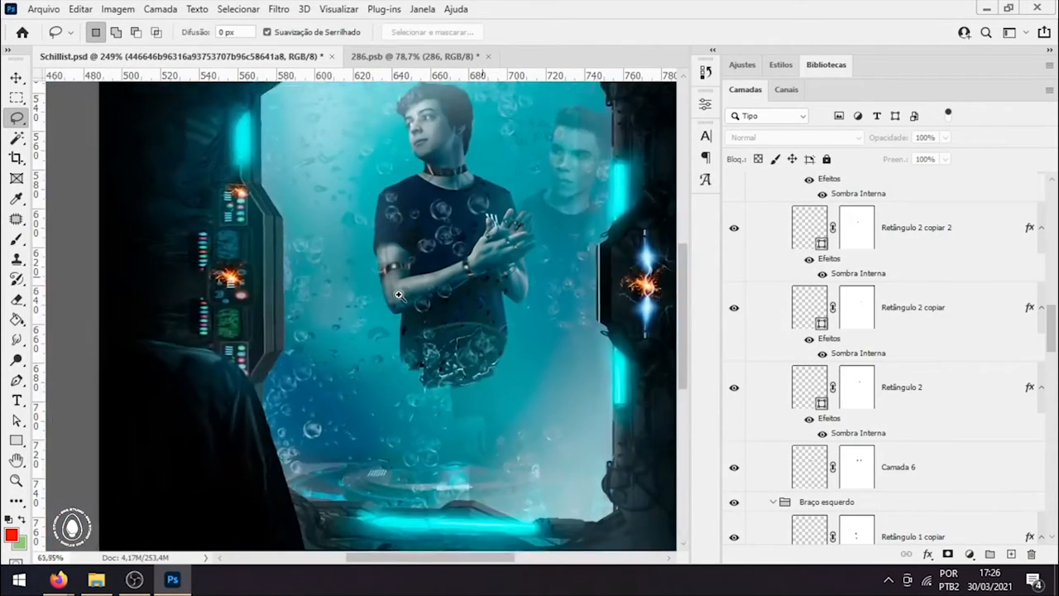
{"action": "left_click_drag", "start_coordinate": [399, 295], "coordinate": [463, 216]}
{"action": "scroll", "coordinate": [778, 270], "scroll_direction": "up", "scroll_amount": 3}
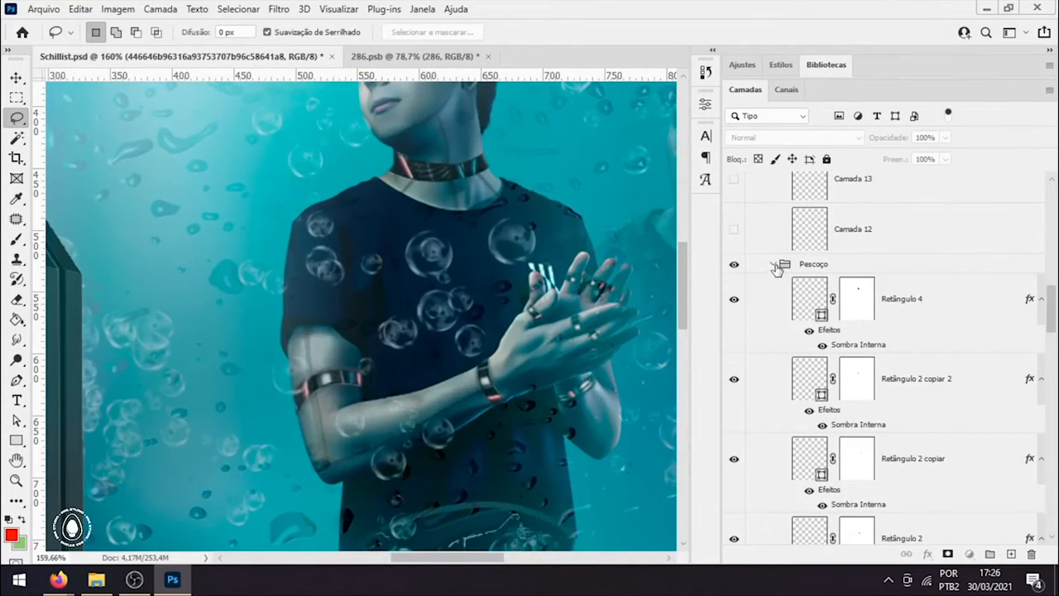
Step: Collapse the Pescoço, Braço esquerdo and BRaço Direito groups, and view the artist with all the robotic parts
{"action": "left_click", "coordinate": [774, 265]}
{"action": "left_click", "coordinate": [774, 283]}
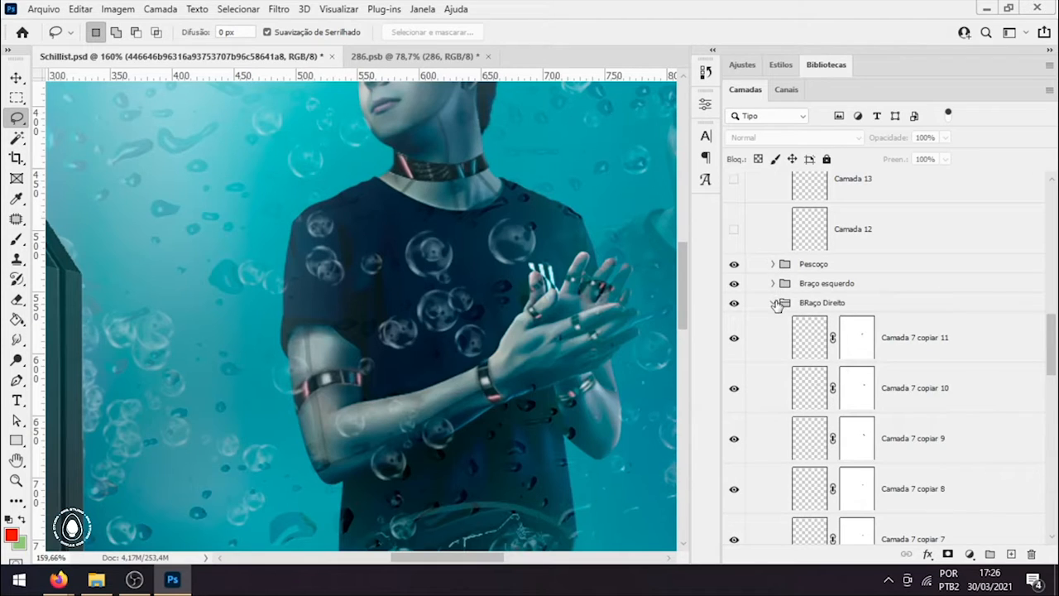
{"action": "left_click", "coordinate": [774, 303]}
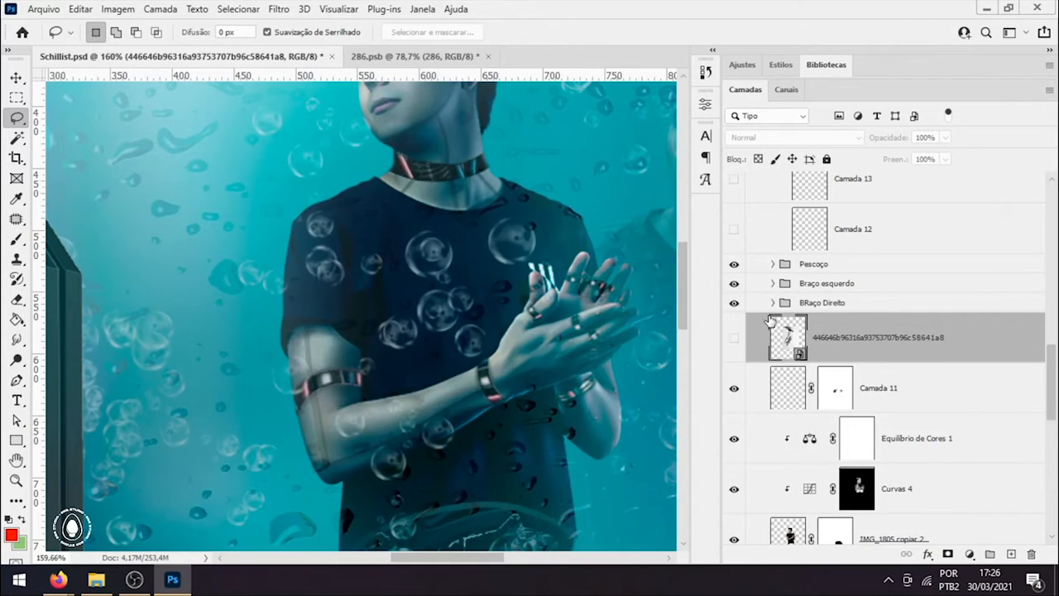
{"action": "mouse_move", "coordinate": [510, 296]}
{"action": "left_mouse_down"}
{"action": "mouse_move", "coordinate": [399, 287]}
{"action": "mouse_move", "coordinate": [479, 282]}
{"action": "left_mouse_up"}
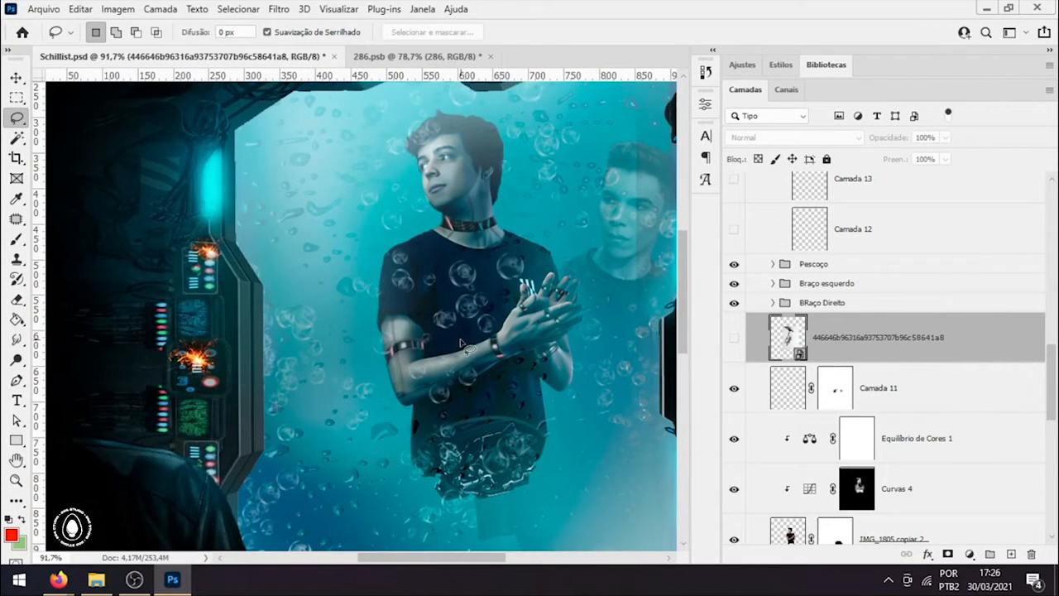
{"action": "scroll", "coordinate": [769, 283], "scroll_direction": "up", "scroll_amount": 3}
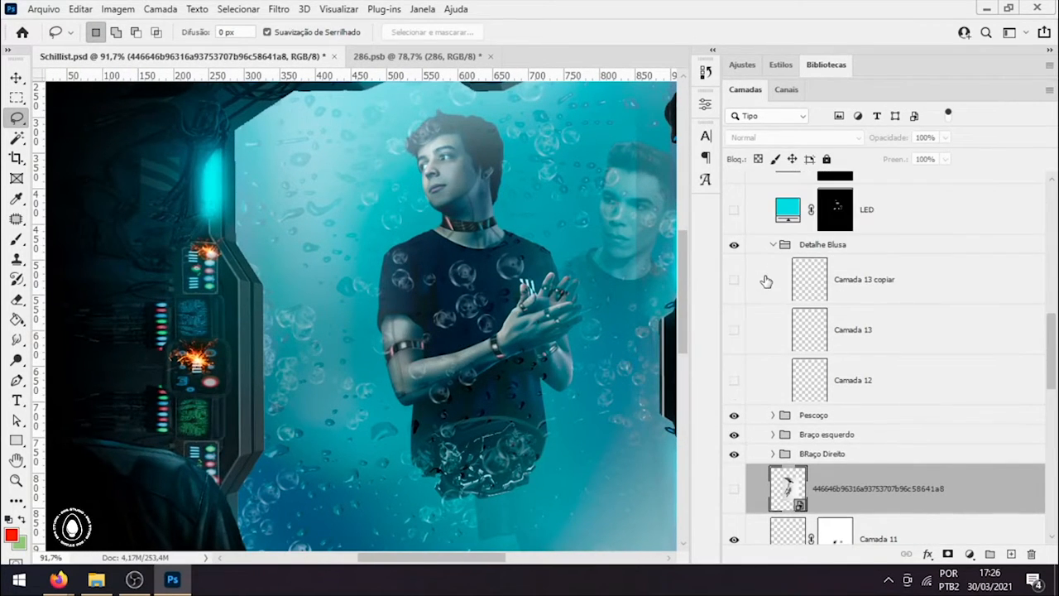
Step: Show Camada 13 copiar, Camada 13 and Camada 12 in the Detalhe Blusa group, and check the shirt stripes' glow and blending modes
{"action": "left_click_drag", "start_coordinate": [733, 280], "coordinate": [735, 389]}
{"action": "mouse_move", "coordinate": [529, 276]}
{"action": "left_mouse_down"}
{"action": "mouse_move", "coordinate": [605, 272]}
{"action": "mouse_move", "coordinate": [571, 277]}
{"action": "left_mouse_up"}
{"action": "left_click_drag", "start_coordinate": [571, 277], "coordinate": [377, 216]}
{"action": "left_click", "coordinate": [858, 286]}
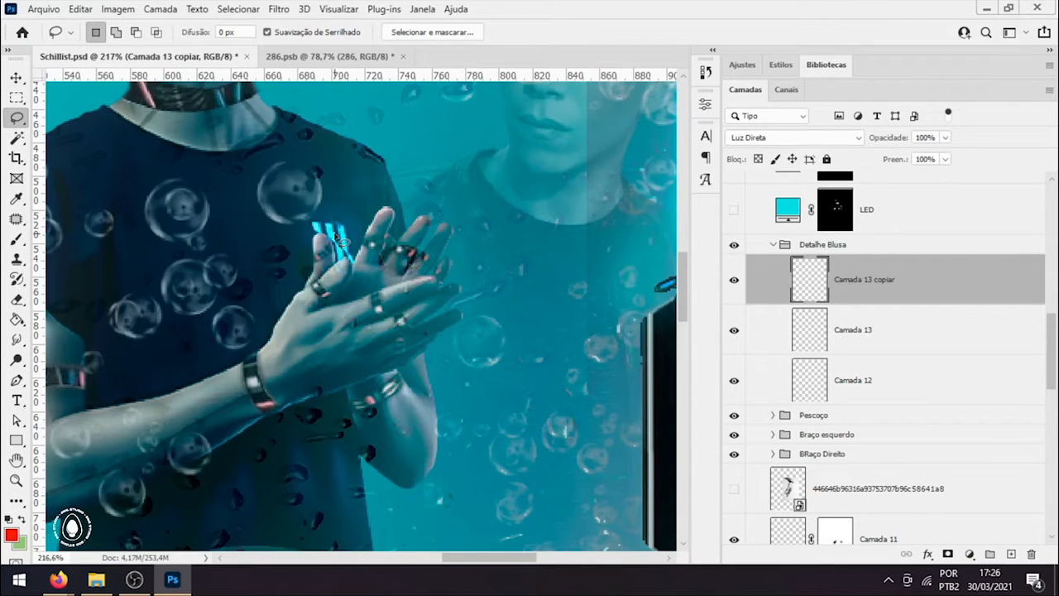
{"action": "mouse_move", "coordinate": [332, 223]}
{"action": "left_mouse_down"}
{"action": "mouse_move", "coordinate": [389, 220]}
{"action": "mouse_move", "coordinate": [342, 225]}
{"action": "left_mouse_up"}
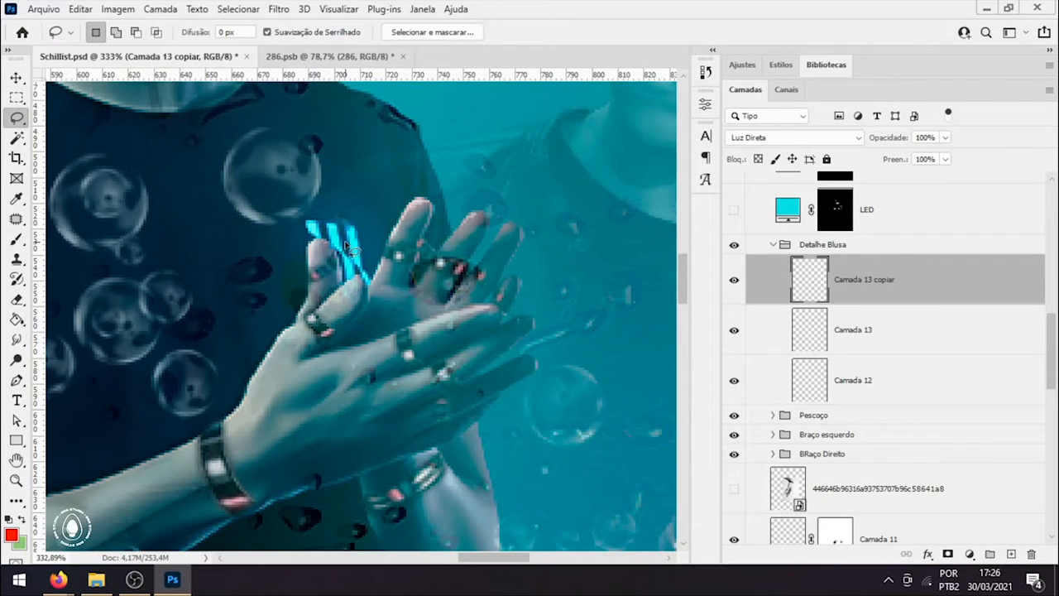
{"action": "left_click", "coordinate": [871, 339]}
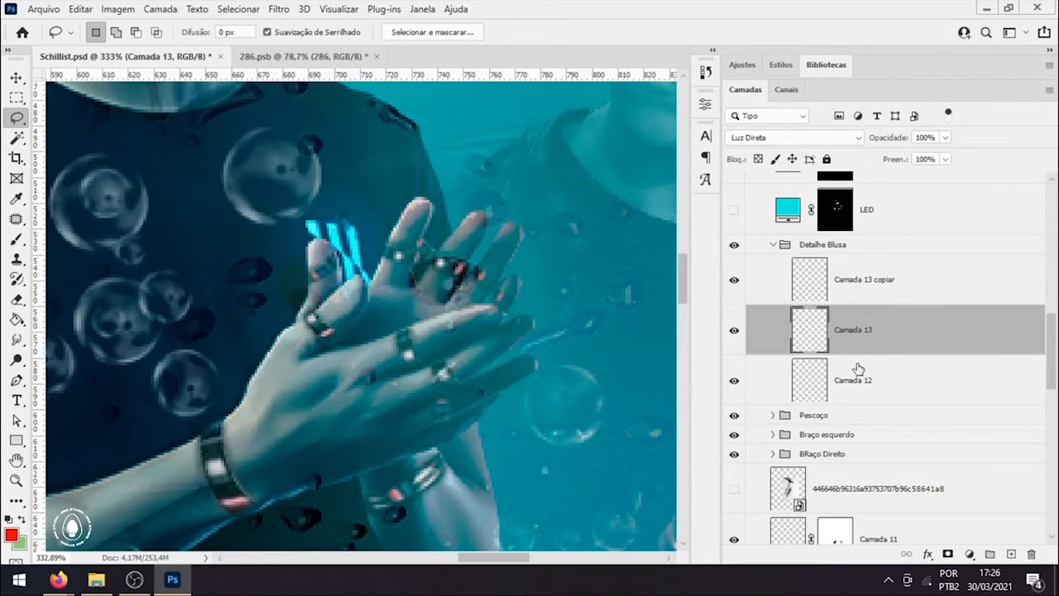
{"action": "left_click", "coordinate": [858, 369]}
{"action": "left_click", "coordinate": [847, 340]}
{"action": "left_click", "coordinate": [811, 284]}
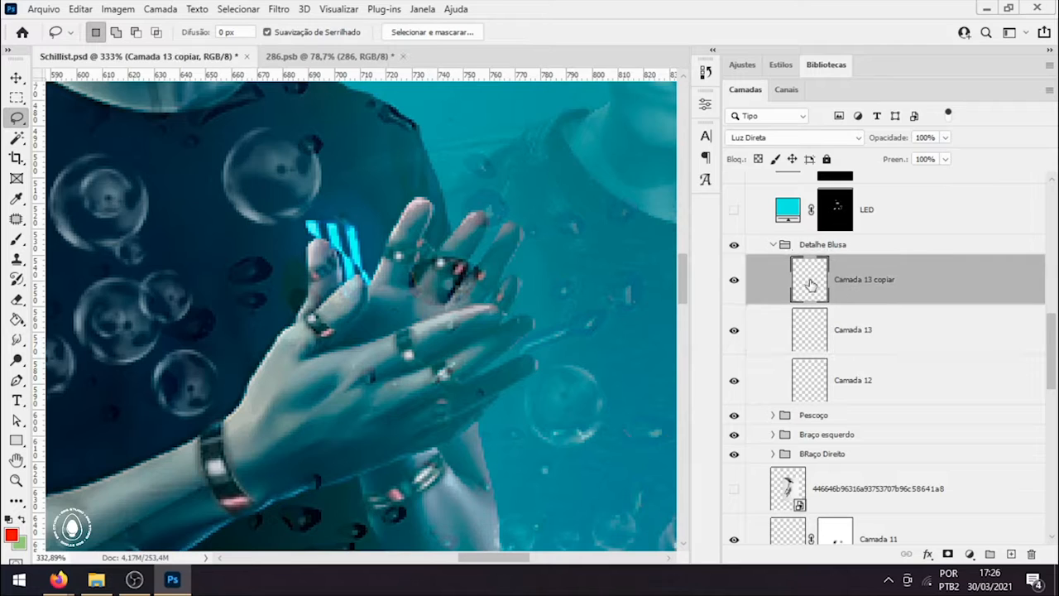
Step: Collapse the Detalhe Blusa group, show the LED colour layer, and examine its cyan light on the artist's bands, collar and eyes
{"action": "left_click", "coordinate": [773, 245]}
{"action": "scroll", "coordinate": [834, 276], "scroll_direction": "up", "scroll_amount": 3}
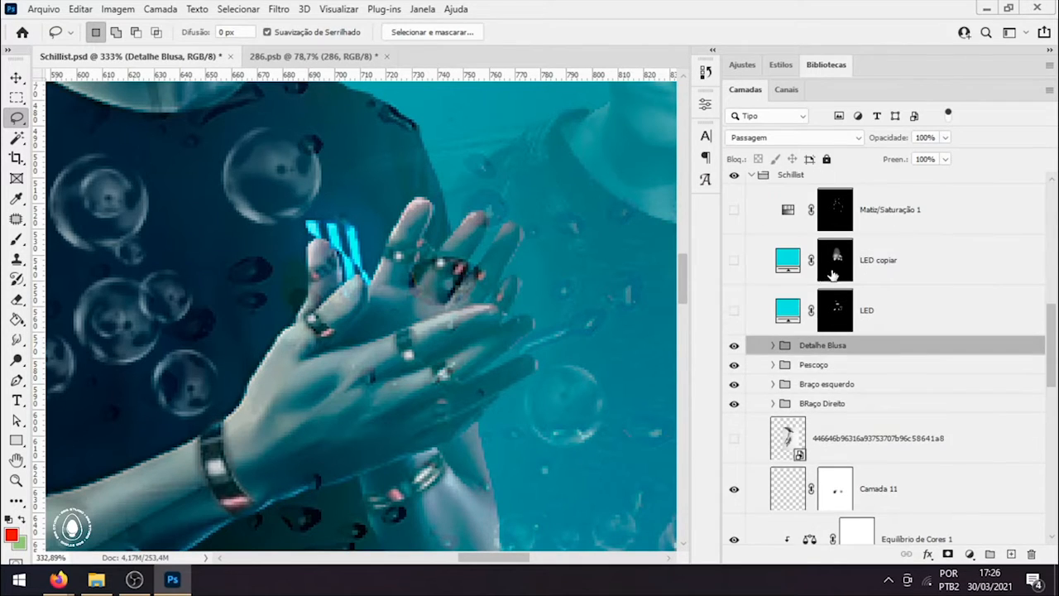
{"action": "left_click", "coordinate": [733, 311]}
{"action": "left_click_drag", "start_coordinate": [363, 268], "coordinate": [337, 270]}
{"action": "left_click", "coordinate": [902, 305]}
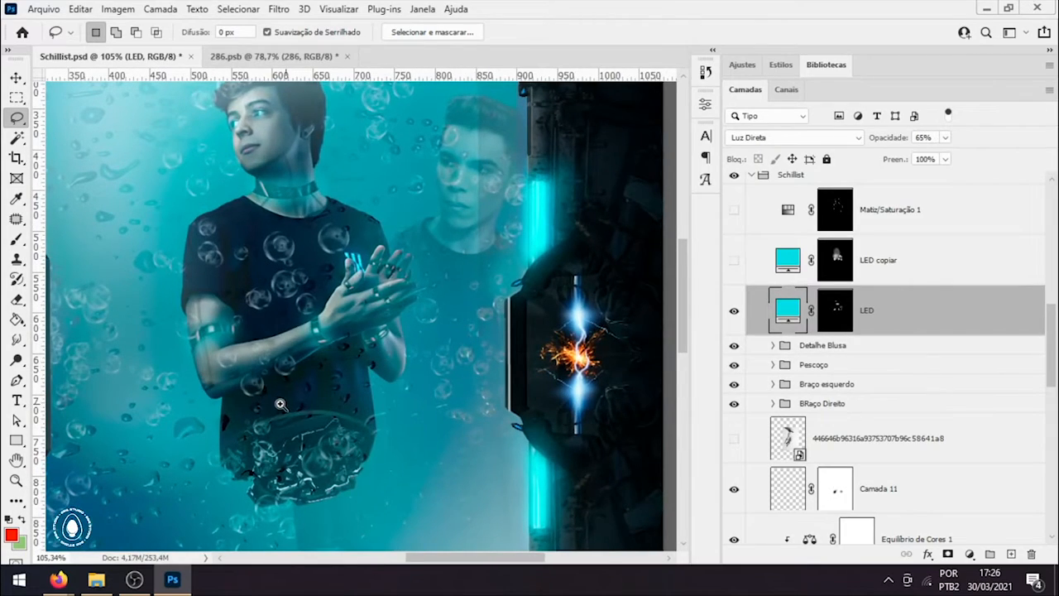
{"action": "left_click_drag", "start_coordinate": [281, 404], "coordinate": [265, 364]}
{"action": "mouse_move", "coordinate": [203, 351]}
{"action": "left_mouse_down"}
{"action": "mouse_move", "coordinate": [305, 326]}
{"action": "mouse_move", "coordinate": [256, 341]}
{"action": "left_mouse_up"}
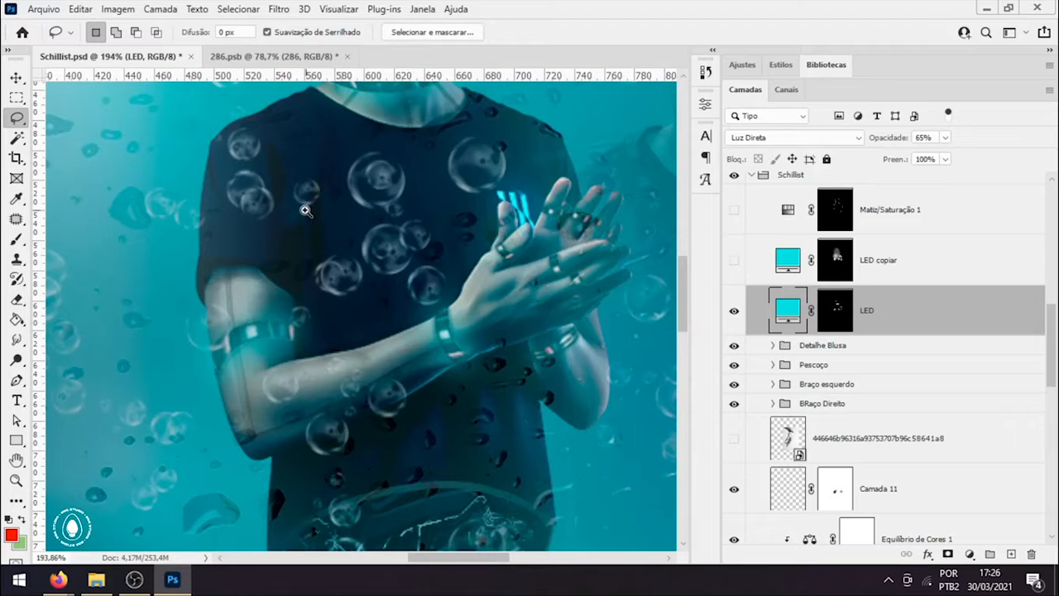
{"action": "left_click_drag", "start_coordinate": [305, 210], "coordinate": [265, 196]}
{"action": "left_click_drag", "start_coordinate": [287, 96], "coordinate": [323, 241]}
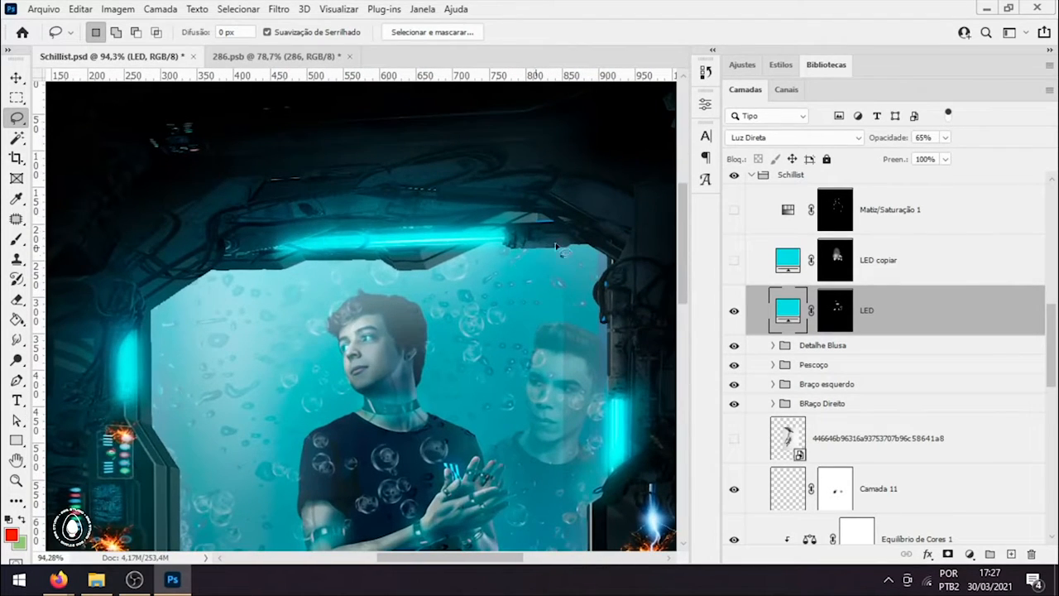
{"action": "left_click_drag", "start_coordinate": [395, 396], "coordinate": [377, 251]}
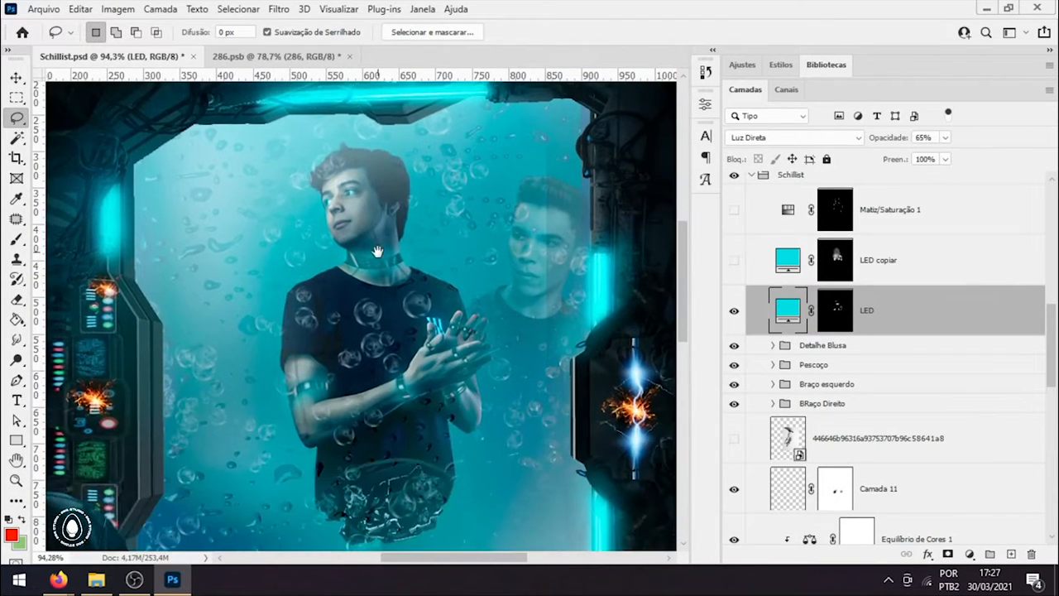
Step: Show the LED copiar colour layer above LED, and examine its softer cyan glow on the artist's arms and hands
{"action": "mouse_move", "coordinate": [416, 375]}
{"action": "left_mouse_down"}
{"action": "mouse_move", "coordinate": [340, 369]}
{"action": "mouse_move", "coordinate": [395, 371]}
{"action": "left_mouse_up"}
{"action": "left_click_drag", "start_coordinate": [389, 433], "coordinate": [376, 314]}
{"action": "left_click_drag", "start_coordinate": [281, 299], "coordinate": [349, 310]}
{"action": "left_click", "coordinate": [735, 262]}
{"action": "left_click", "coordinate": [902, 278]}
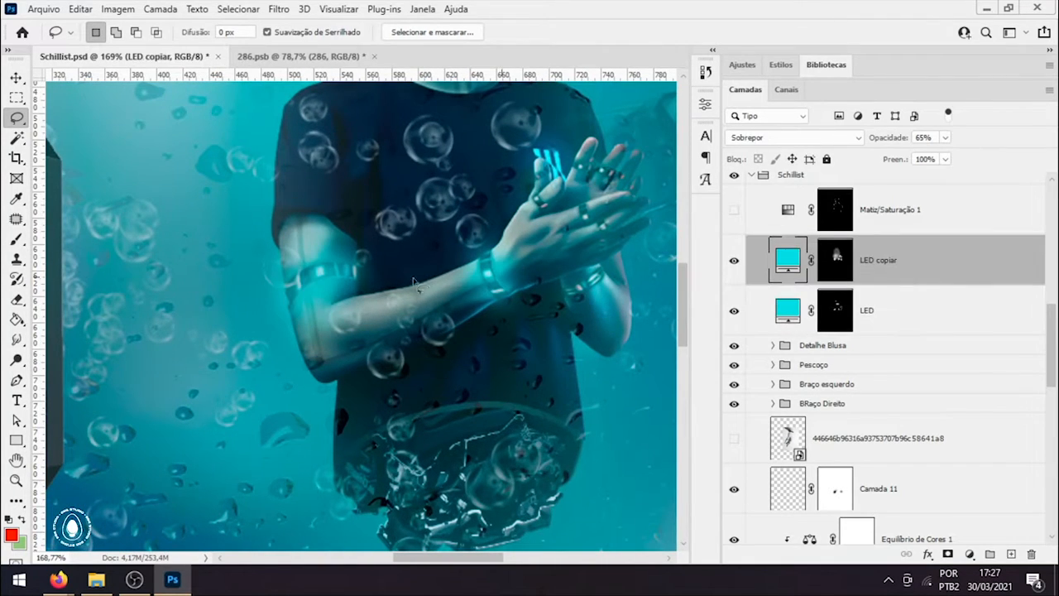
{"action": "left_click_drag", "start_coordinate": [420, 282], "coordinate": [377, 273]}
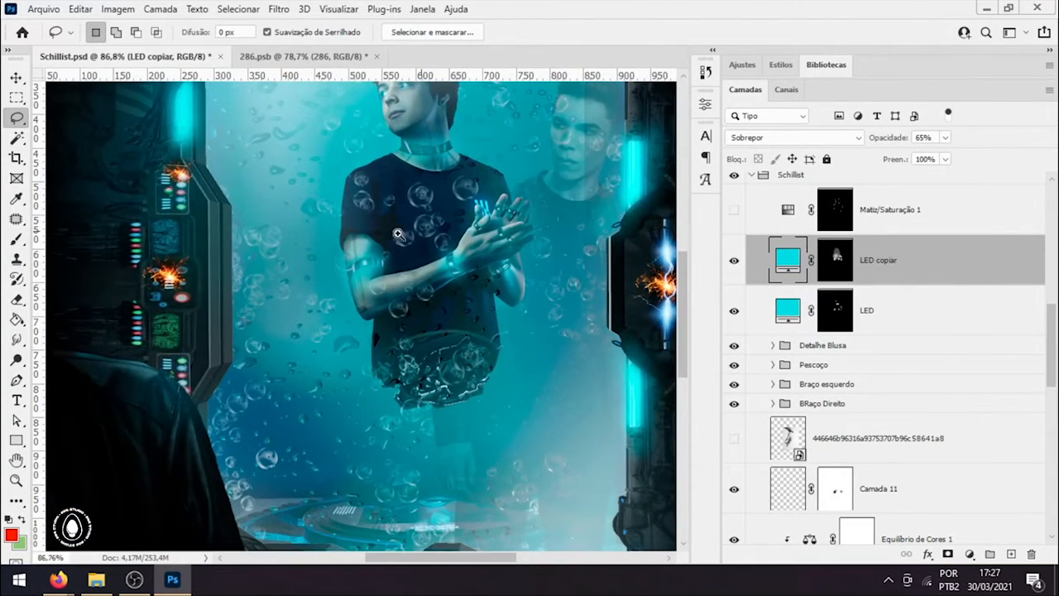
{"action": "left_click_drag", "start_coordinate": [398, 234], "coordinate": [385, 236]}
Step: Show and select the Matiz/Saturação 1 layer, and examine the bright rim light along the artist's shoulders, hands and head
{"action": "left_click", "coordinate": [733, 212]}
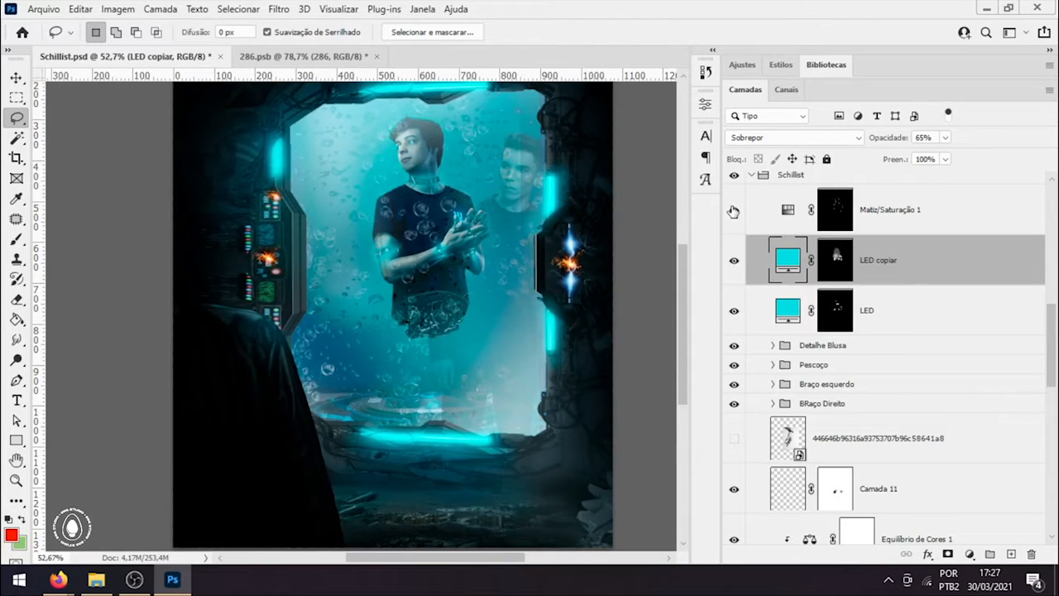
{"action": "left_click_drag", "start_coordinate": [390, 170], "coordinate": [451, 203]}
{"action": "left_click", "coordinate": [877, 214]}
{"action": "left_click_drag", "start_coordinate": [558, 212], "coordinate": [590, 213]}
{"action": "left_click_drag", "start_coordinate": [589, 213], "coordinate": [364, 222]}
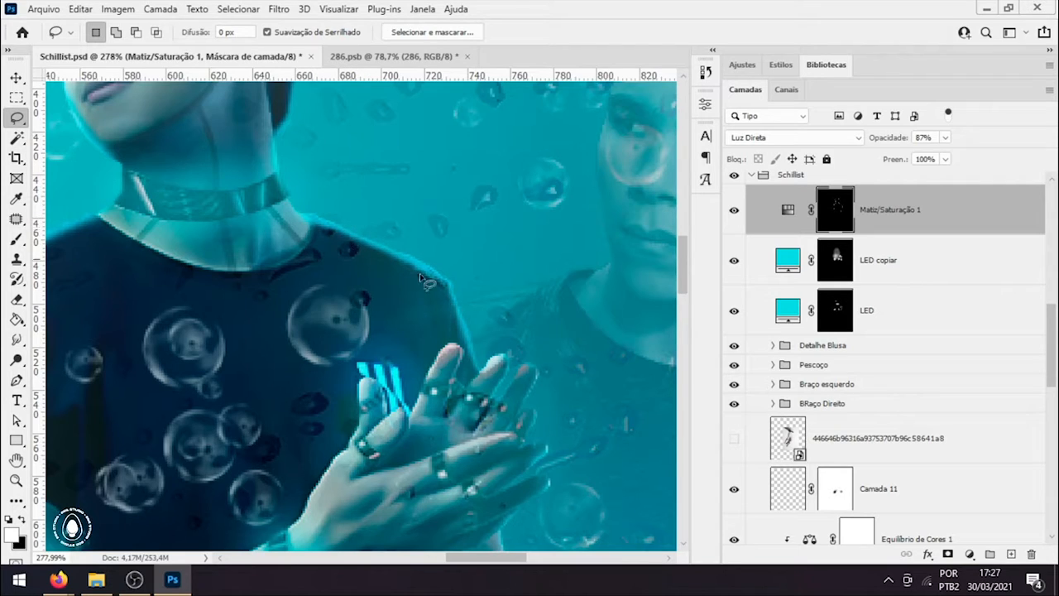
{"action": "left_click_drag", "start_coordinate": [553, 362], "coordinate": [345, 343]}
{"action": "left_click_drag", "start_coordinate": [444, 321], "coordinate": [319, 245]}
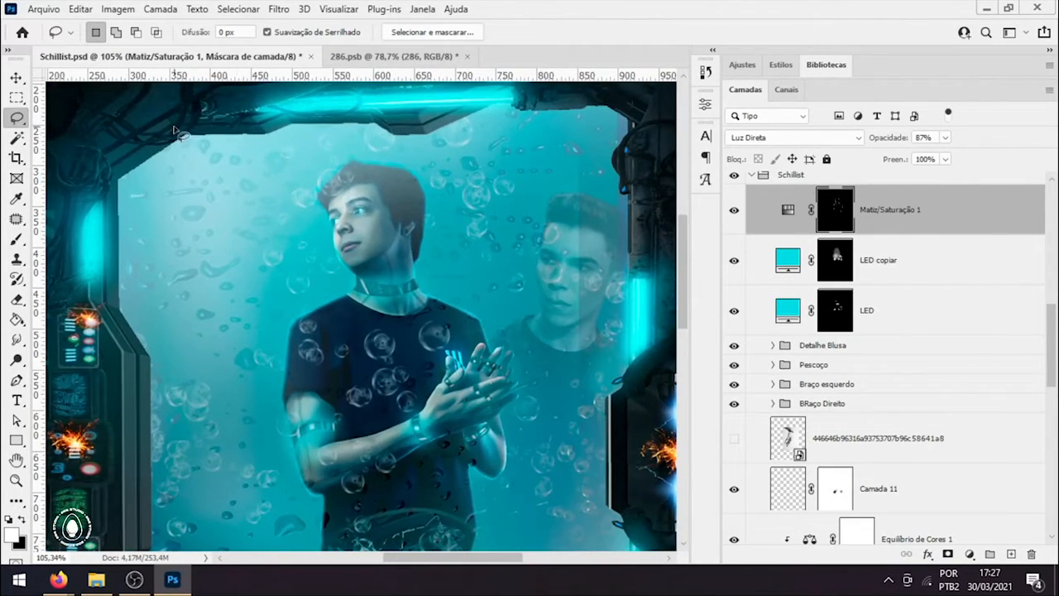
Step: Add a new layer and paint two thick red strokes from the window frame with a 43 px brush to illustrate the light direction
{"action": "left_click", "coordinate": [1013, 554]}
{"action": "key", "text": "b"}
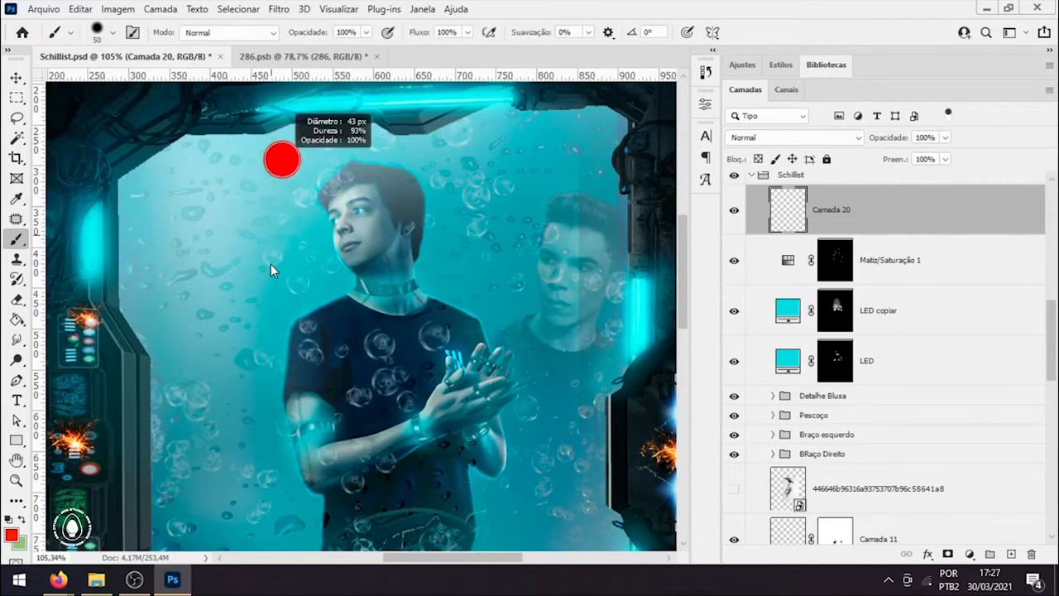
{"action": "left_click_drag", "start_coordinate": [277, 133], "coordinate": [625, 311]}
{"action": "left_click_drag", "start_coordinate": [132, 174], "coordinate": [217, 396]}
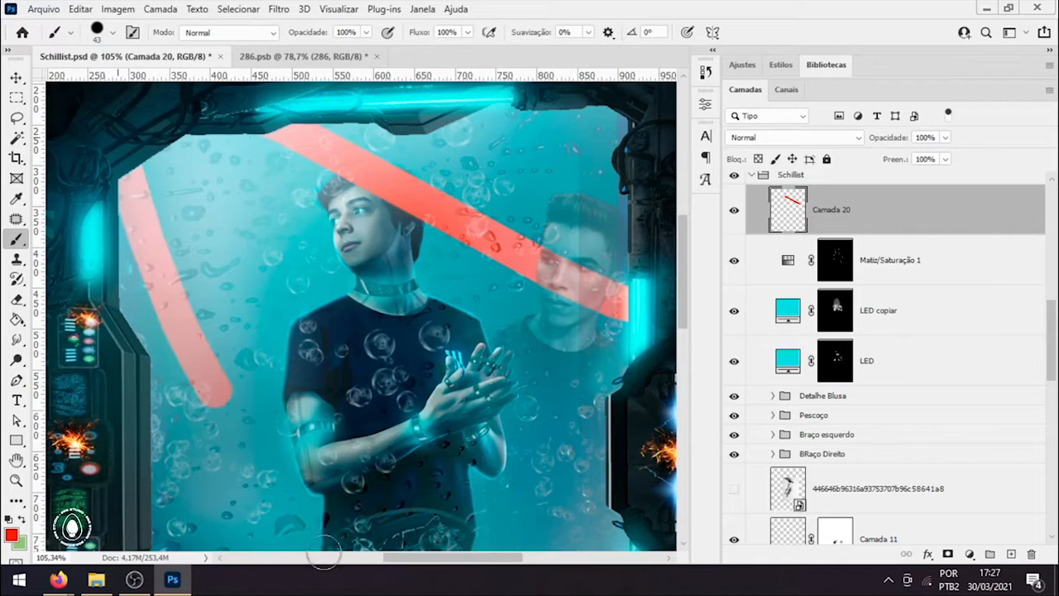
{"action": "left_click_drag", "start_coordinate": [324, 553], "coordinate": [335, 569]}
{"action": "mouse_move", "coordinate": [374, 410]}
{"action": "left_mouse_down"}
{"action": "mouse_move", "coordinate": [300, 399]}
{"action": "mouse_move", "coordinate": [352, 389]}
{"action": "left_mouse_up"}
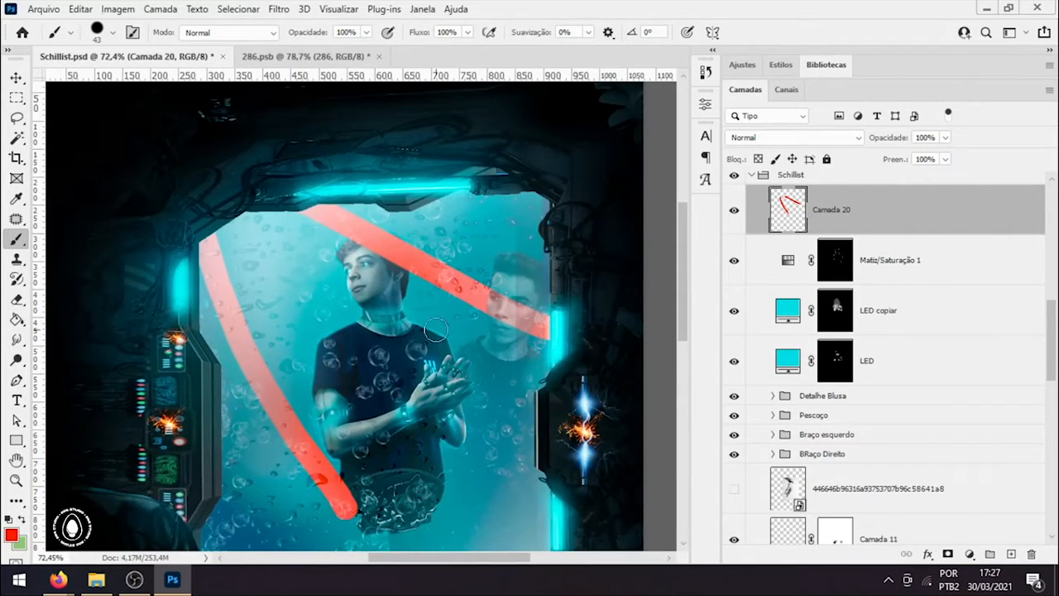
Step: Trace the artist's head, neck and shoulder edges in red with an 11 px brush to mark where the rim light falls
{"action": "mouse_move", "coordinate": [437, 329]}
{"action": "left_mouse_down"}
{"action": "mouse_move", "coordinate": [412, 512]}
{"action": "mouse_move", "coordinate": [456, 345]}
{"action": "left_mouse_up"}
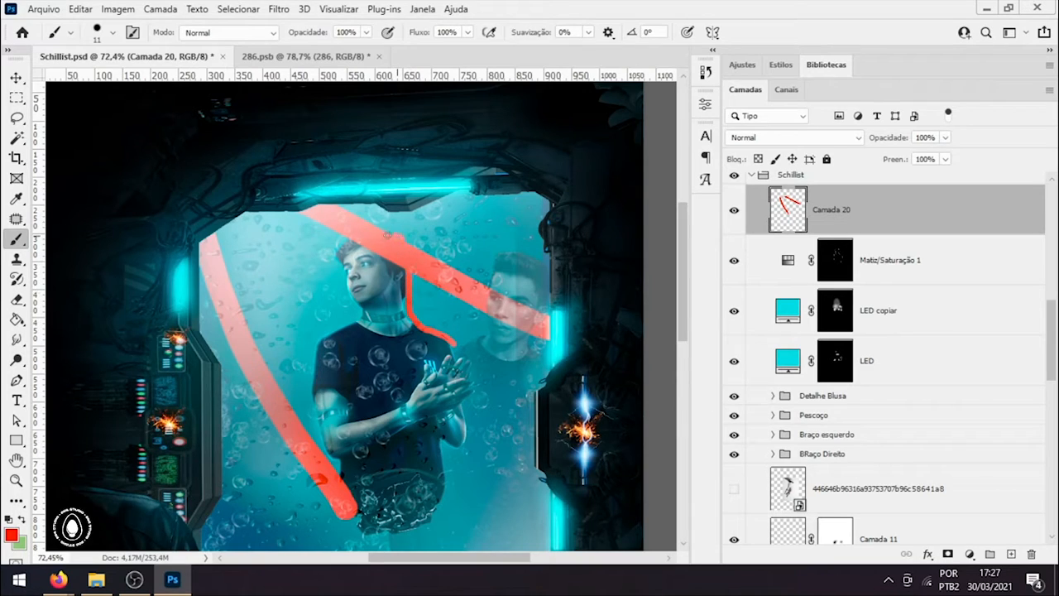
{"action": "mouse_move", "coordinate": [351, 262]}
{"action": "left_mouse_down"}
{"action": "mouse_move", "coordinate": [329, 358]}
{"action": "mouse_move", "coordinate": [338, 446]}
{"action": "left_mouse_up"}
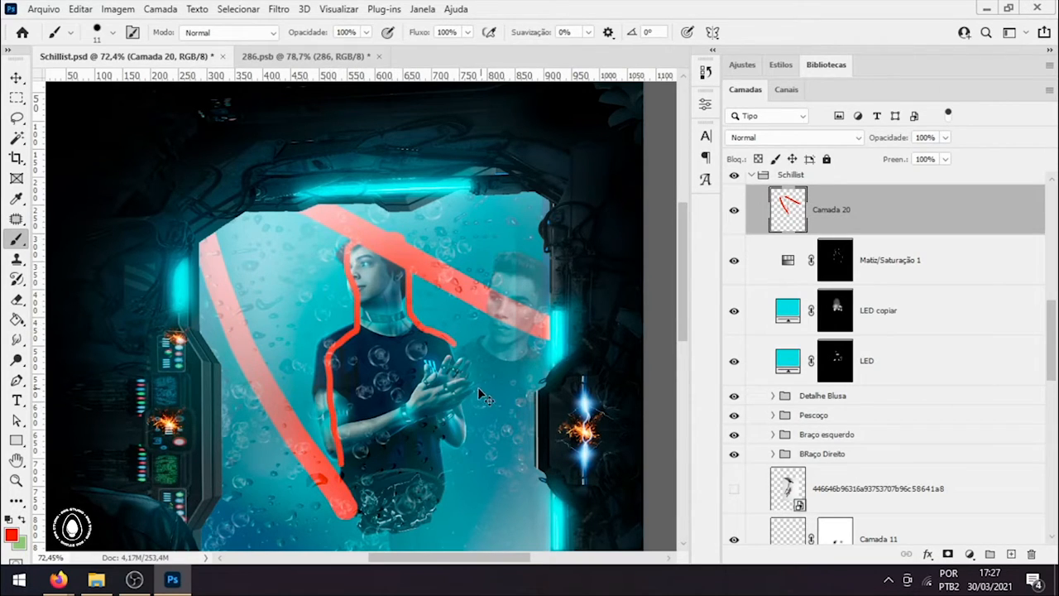
{"action": "mouse_move", "coordinate": [480, 391]}
{"action": "left_mouse_down"}
{"action": "mouse_move", "coordinate": [425, 397]}
{"action": "mouse_move", "coordinate": [464, 384]}
{"action": "left_mouse_up"}
{"action": "left_click_drag", "start_coordinate": [492, 336], "coordinate": [530, 337]}
{"action": "mouse_move", "coordinate": [478, 416]}
{"action": "left_mouse_down"}
{"action": "mouse_move", "coordinate": [514, 421]}
{"action": "mouse_move", "coordinate": [497, 396]}
{"action": "left_mouse_up"}
Step: Try a soft red spot over the artist with a 289 px brush, undo it, and paint a green one over the torso instead
{"action": "left_click", "coordinate": [430, 403]}
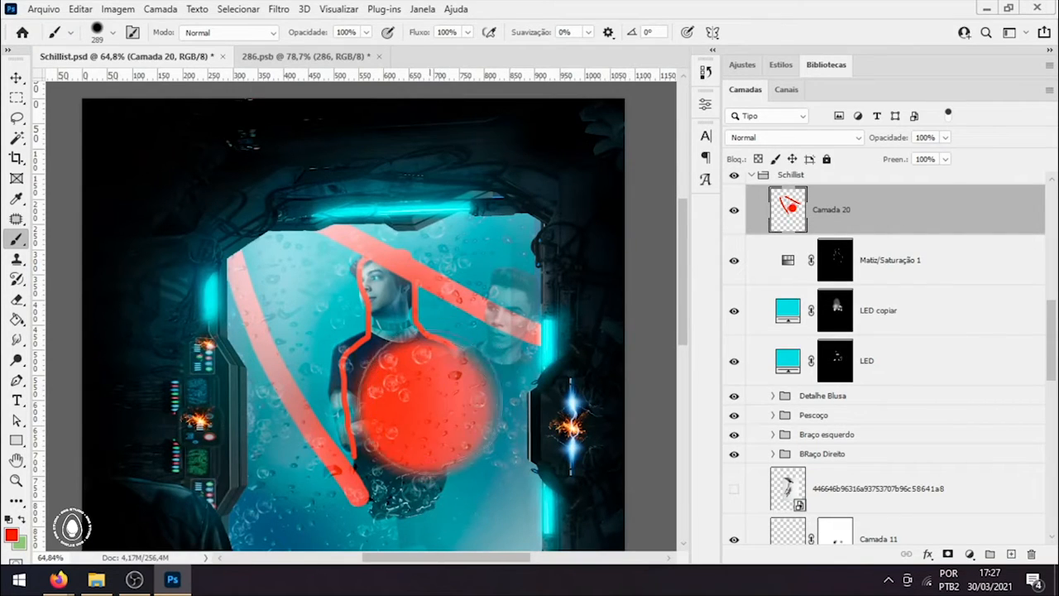
{"action": "key", "text": "ctrl+z"}
{"action": "key", "text": "x"}
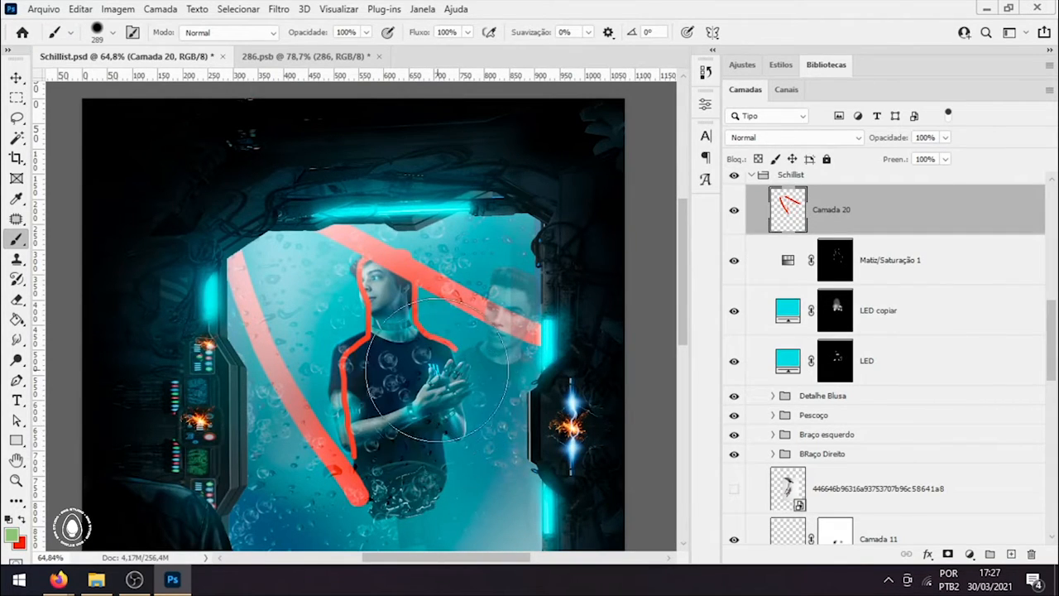
{"action": "left_click_drag", "start_coordinate": [437, 367], "coordinate": [432, 395]}
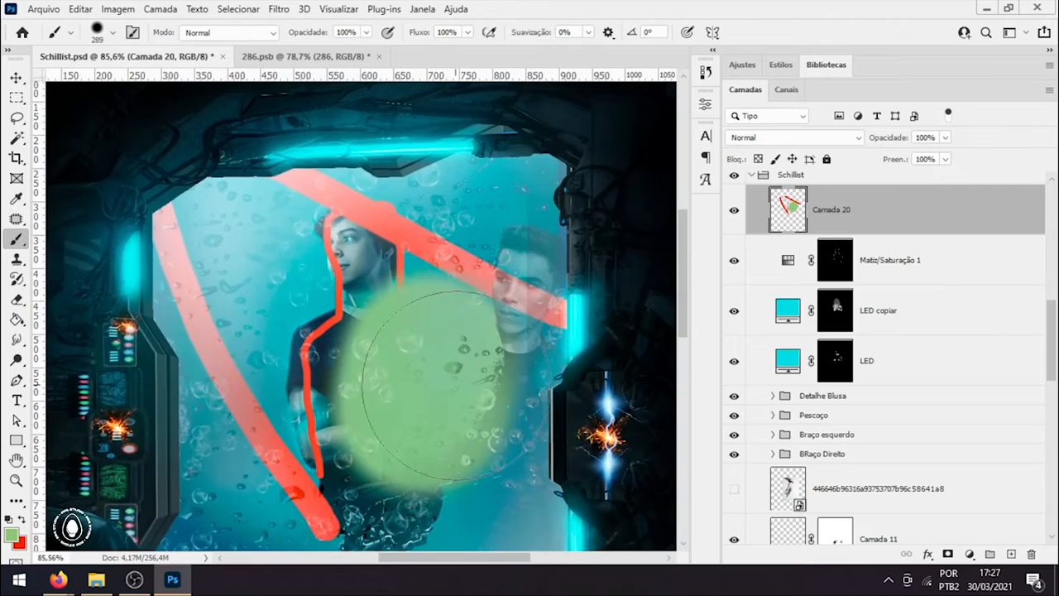
{"action": "scroll", "coordinate": [448, 375], "scroll_direction": "down", "scroll_amount": 3}
{"action": "scroll", "coordinate": [447, 376], "scroll_direction": "up", "scroll_amount": 3}
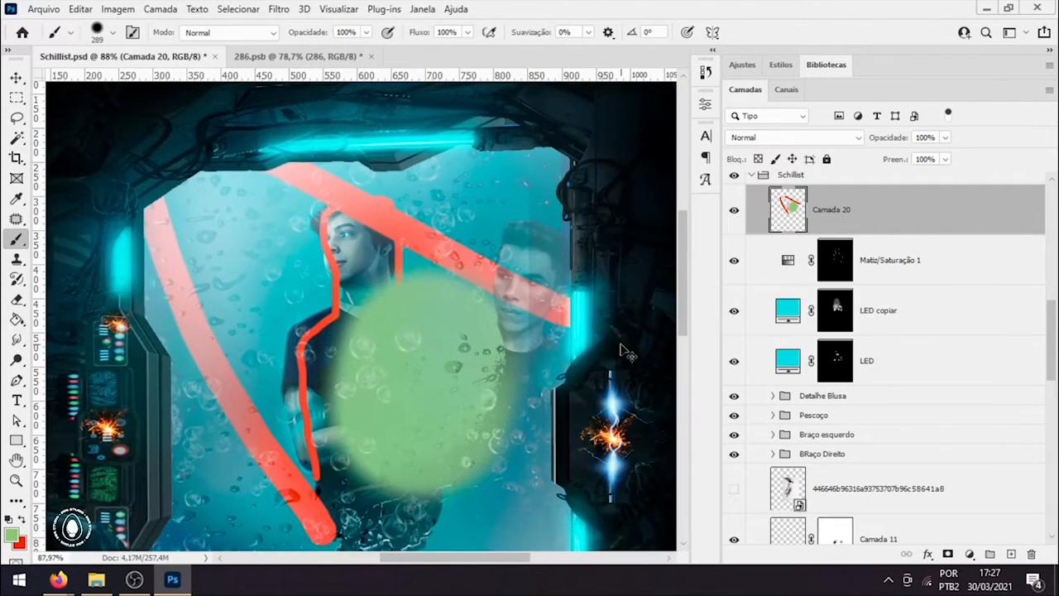
Step: Undo the green spot and the outline strokes, and delete the annotation layer holding the red strokes
{"action": "key", "text": "ctrl+z"}
{"action": "key", "text": "ctrl+z"}
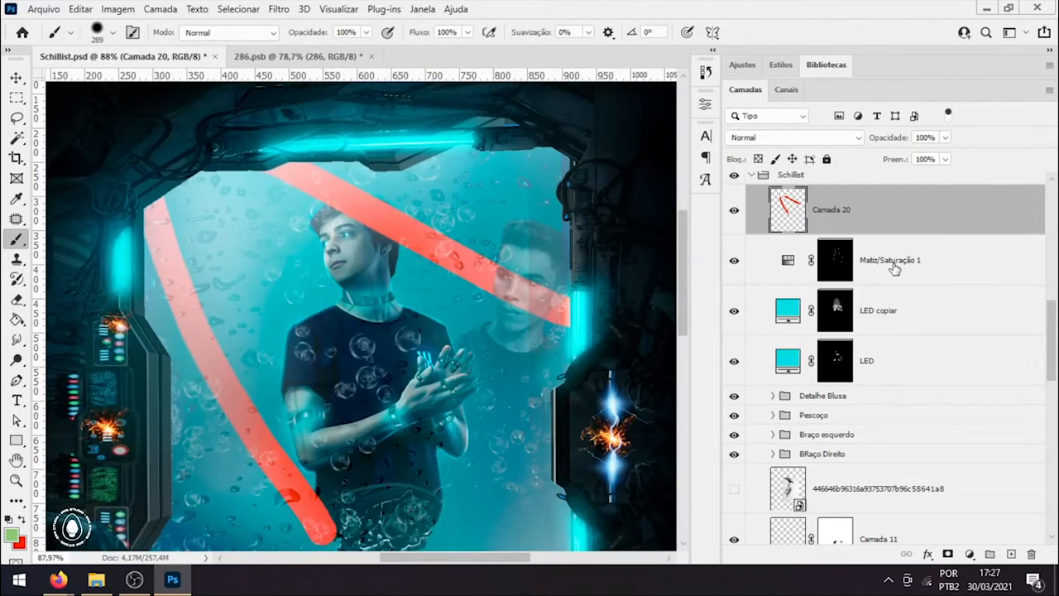
{"action": "key", "text": "Delete"}
{"action": "left_click_drag", "start_coordinate": [566, 345], "coordinate": [555, 345]}
{"action": "mouse_move", "coordinate": [368, 248]}
{"action": "left_mouse_down"}
{"action": "mouse_move", "coordinate": [409, 260]}
{"action": "mouse_move", "coordinate": [342, 237]}
{"action": "mouse_move", "coordinate": [373, 252]}
{"action": "left_mouse_up"}
{"action": "key", "text": "ctrl+z"}
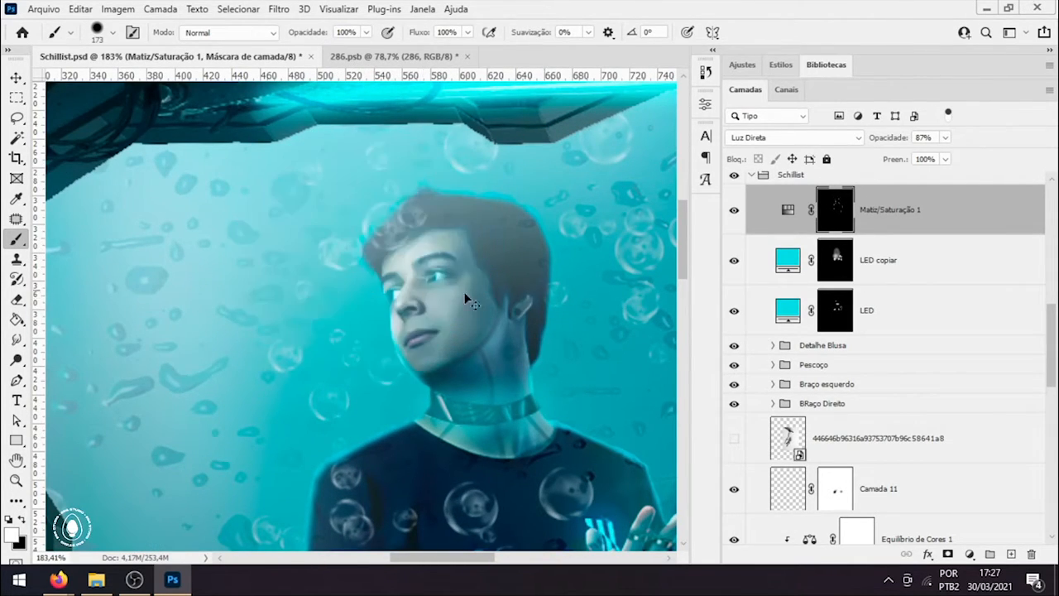
Step: View the artist with the complete LED and rim lighting, and collapse the Schillist group
{"action": "left_click_drag", "start_coordinate": [447, 290], "coordinate": [390, 295]}
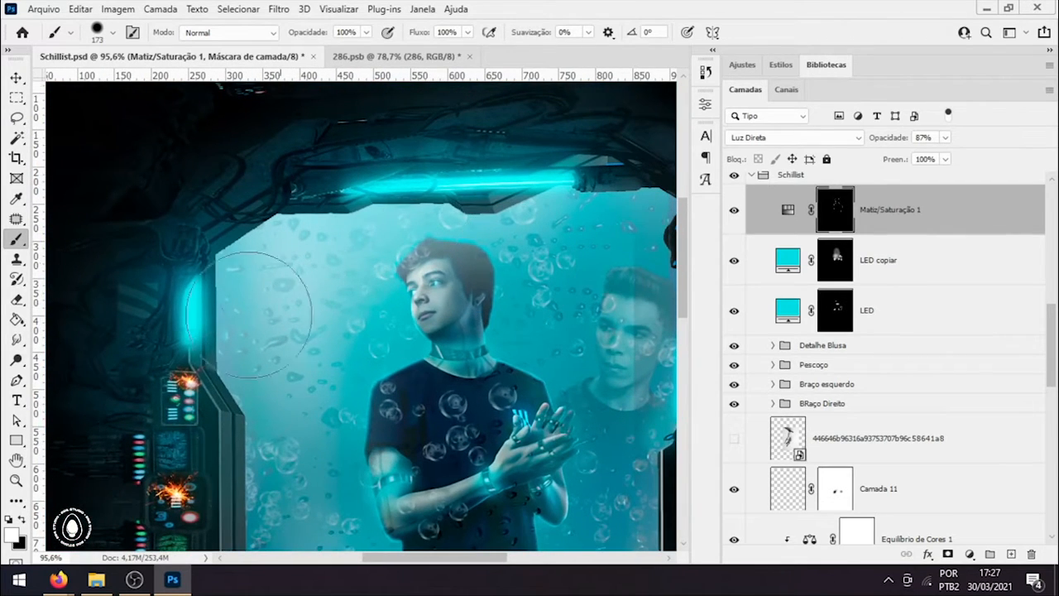
{"action": "left_click_drag", "start_coordinate": [527, 476], "coordinate": [402, 284]}
{"action": "scroll", "coordinate": [919, 260], "scroll_direction": "up", "scroll_amount": 2}
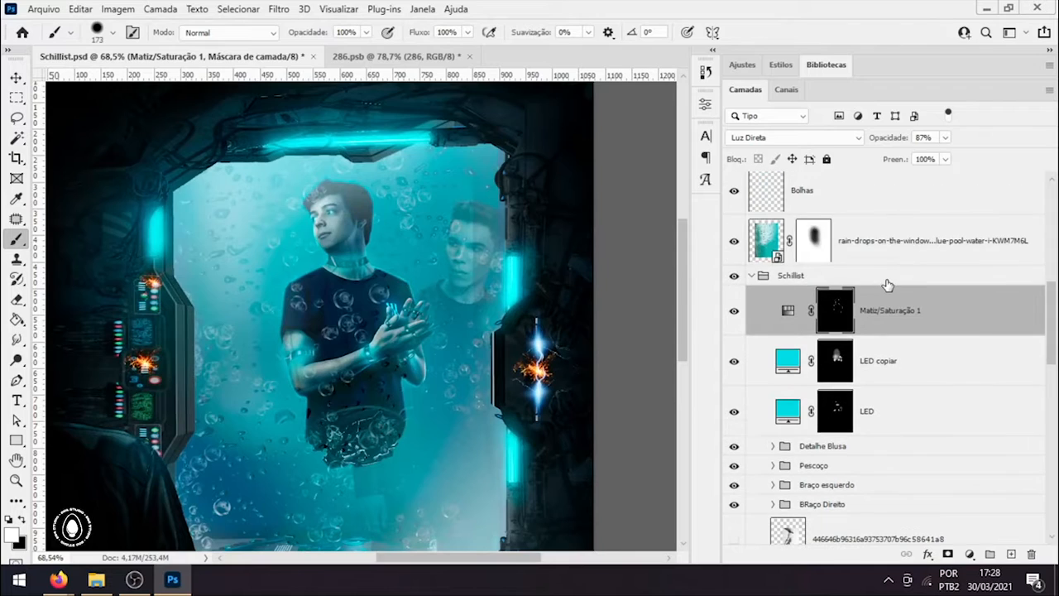
{"action": "scroll", "coordinate": [759, 279], "scroll_direction": "up", "scroll_amount": 1}
{"action": "left_click", "coordinate": [755, 326]}
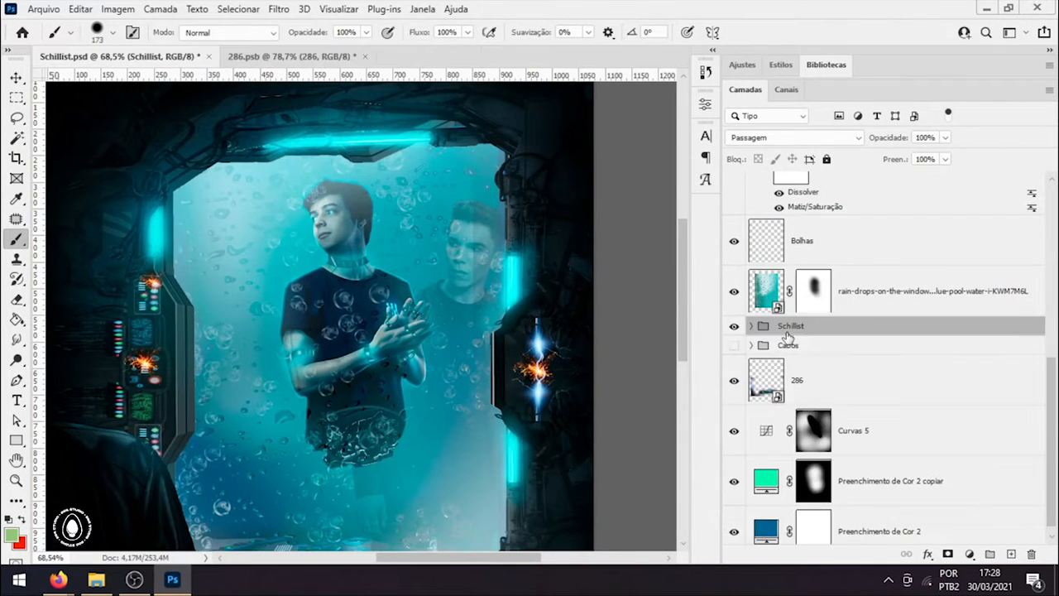
Step: Show the Cabos group, and expand it and its Agrupar 1 subgroup to reveal the individual cable layers
{"action": "scroll", "coordinate": [372, 318], "scroll_direction": "down", "scroll_amount": 2}
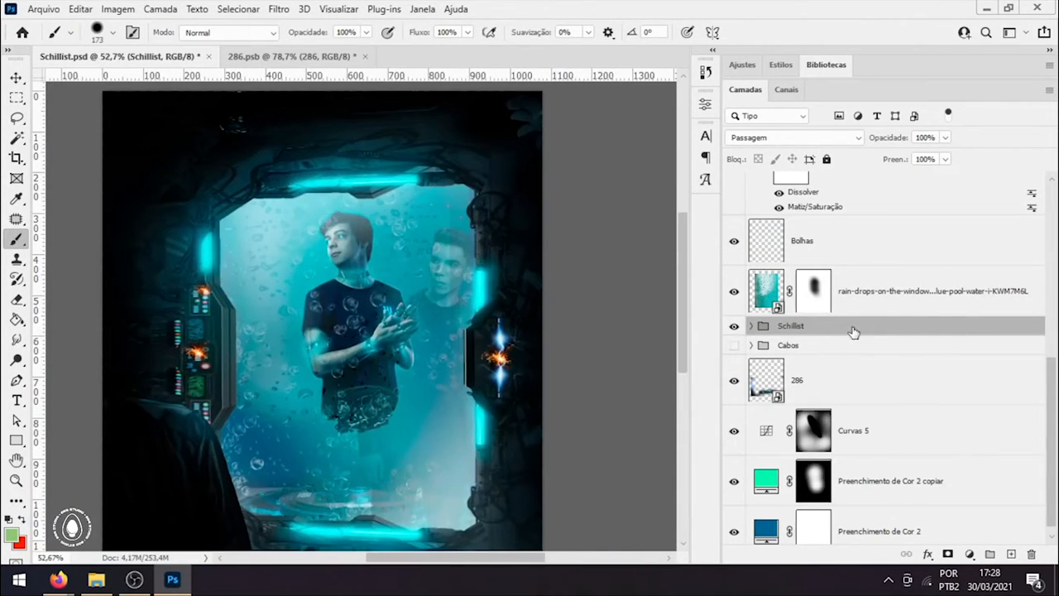
{"action": "left_click_drag", "start_coordinate": [352, 353], "coordinate": [684, 365]}
{"action": "left_click", "coordinate": [754, 346]}
{"action": "scroll", "coordinate": [755, 347], "scroll_direction": "down", "scroll_amount": 2}
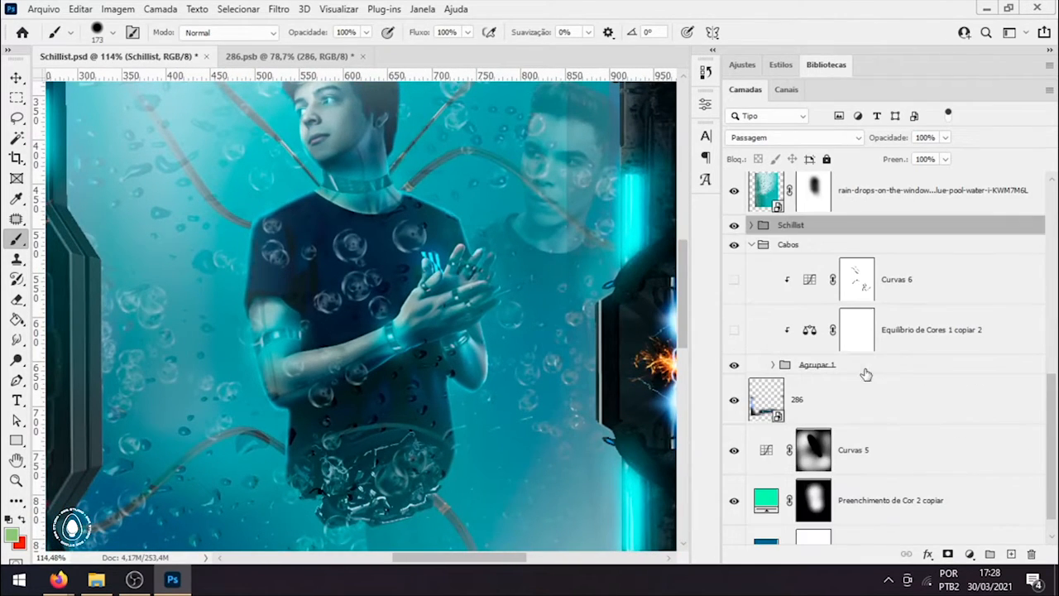
{"action": "left_click", "coordinate": [775, 366]}
{"action": "scroll", "coordinate": [928, 405], "scroll_direction": "down", "scroll_amount": 3}
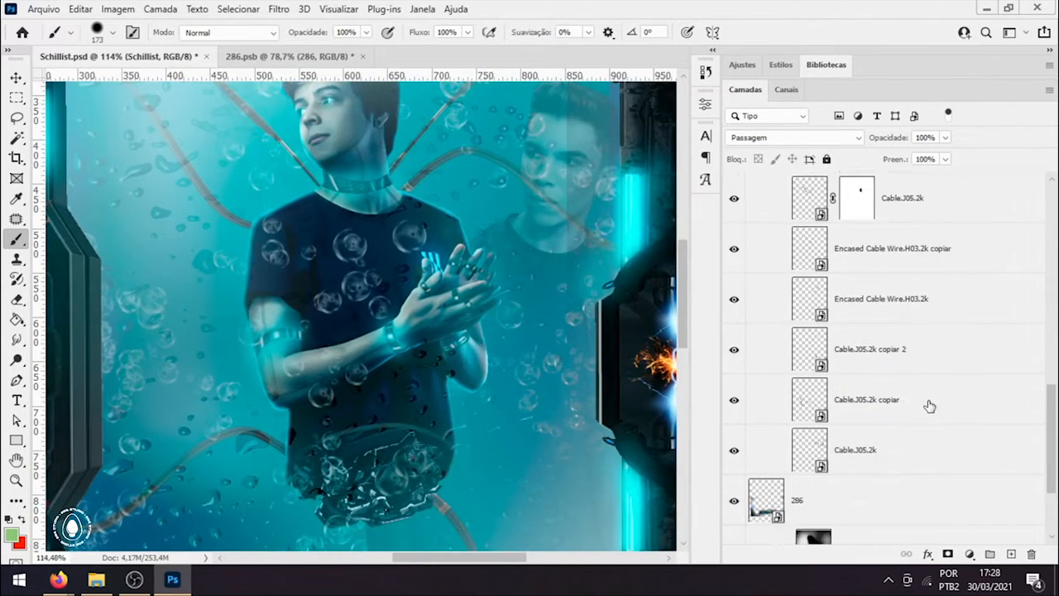
Step: Open the Cable.J05.2k copiar smart object with its embedded colour profile, view the original cable image, and close it
{"action": "left_click", "coordinate": [793, 411]}
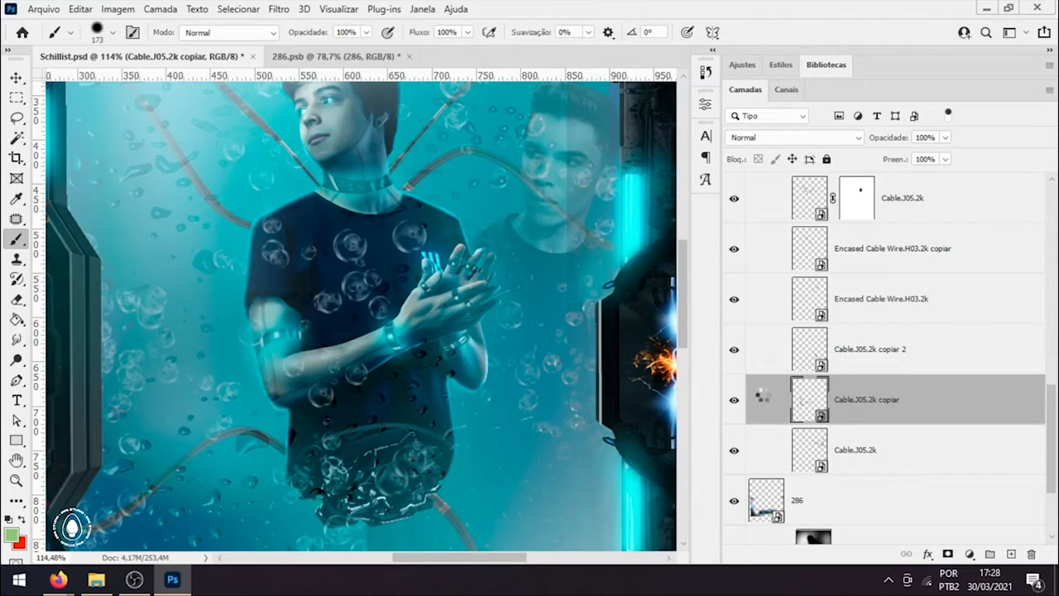
{"action": "double_click", "coordinate": [795, 391]}
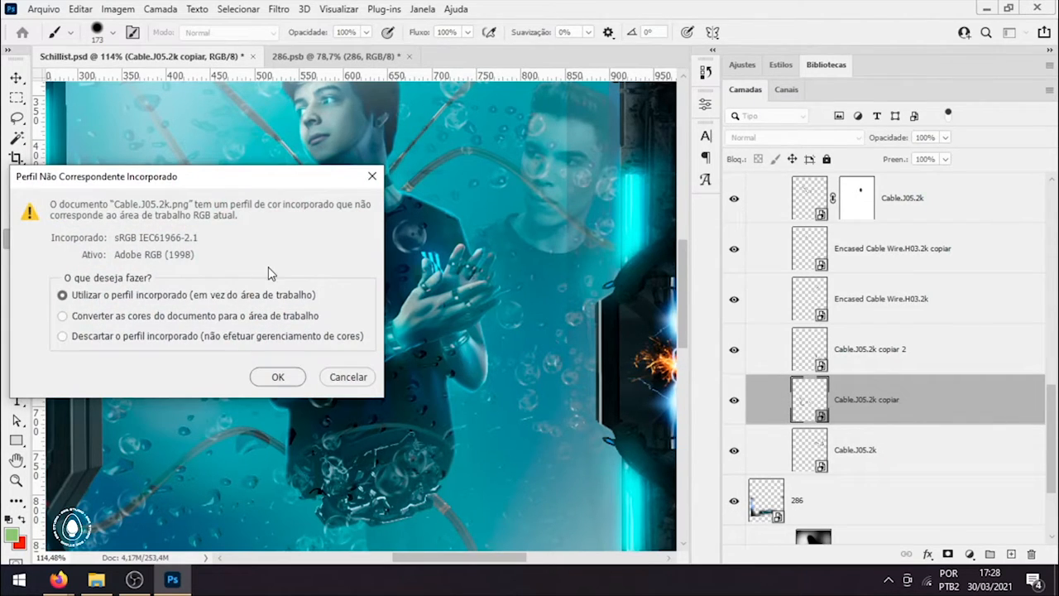
{"action": "left_click", "coordinate": [279, 378]}
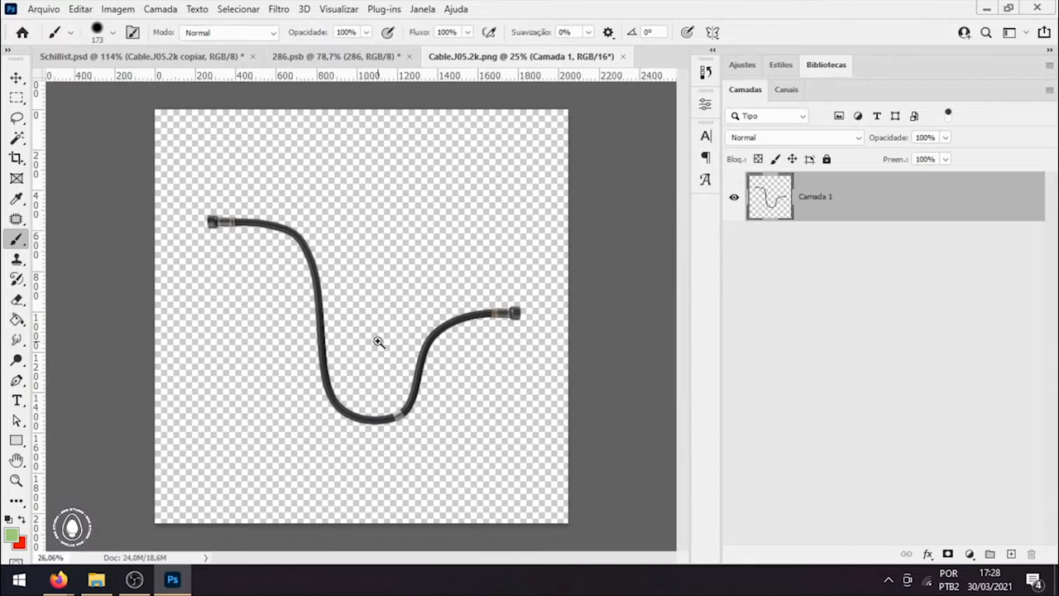
{"action": "left_click", "coordinate": [628, 57]}
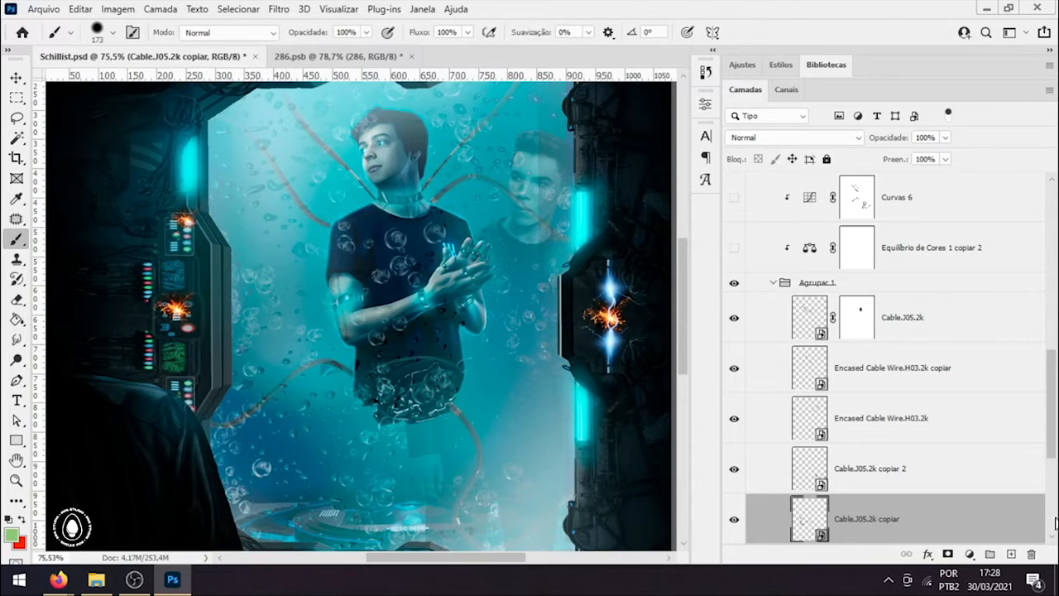
Step: Try bending the Cable.J05.2k copiar cable with the Warp transform, adding a crosswise grid split to reshape its curve
{"action": "key", "text": "ctrl+t"}
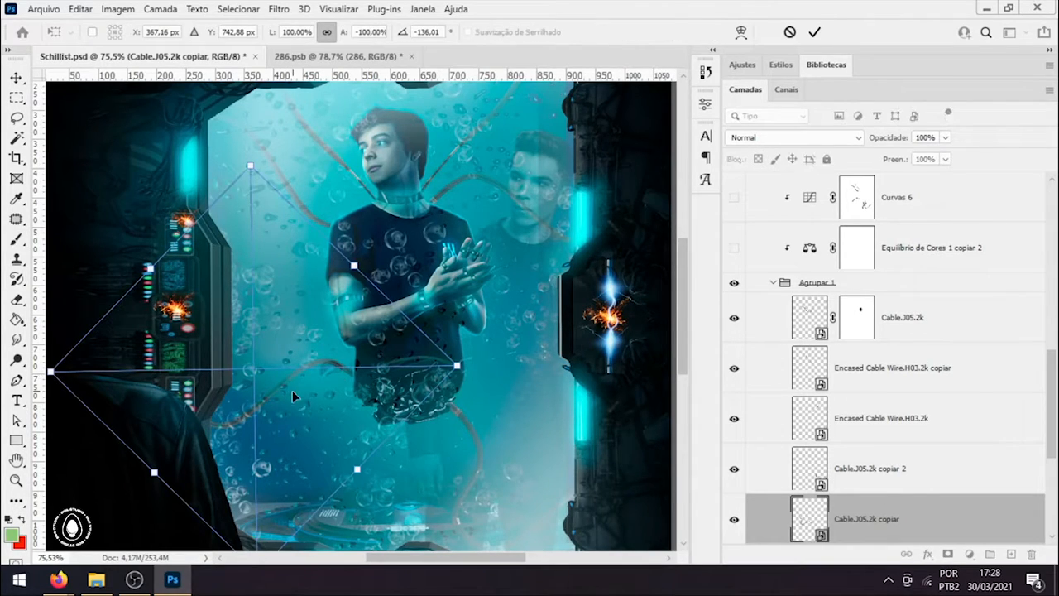
{"action": "right_click", "coordinate": [294, 390]}
{"action": "left_click", "coordinate": [454, 294]}
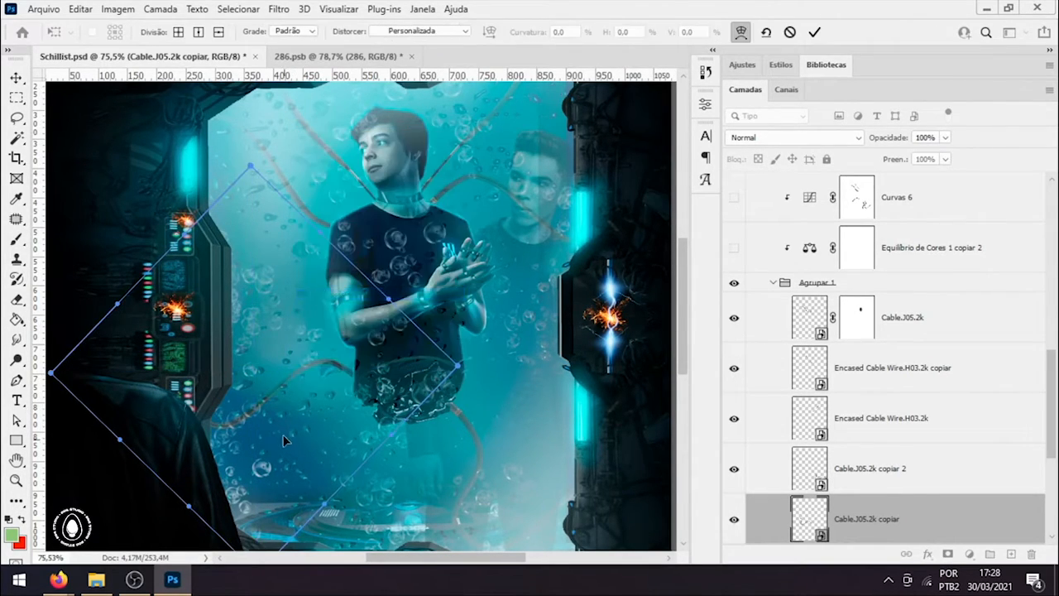
{"action": "left_click_drag", "start_coordinate": [242, 391], "coordinate": [356, 381]}
{"action": "left_click_drag", "start_coordinate": [218, 311], "coordinate": [265, 395]}
{"action": "left_click", "coordinate": [182, 34]}
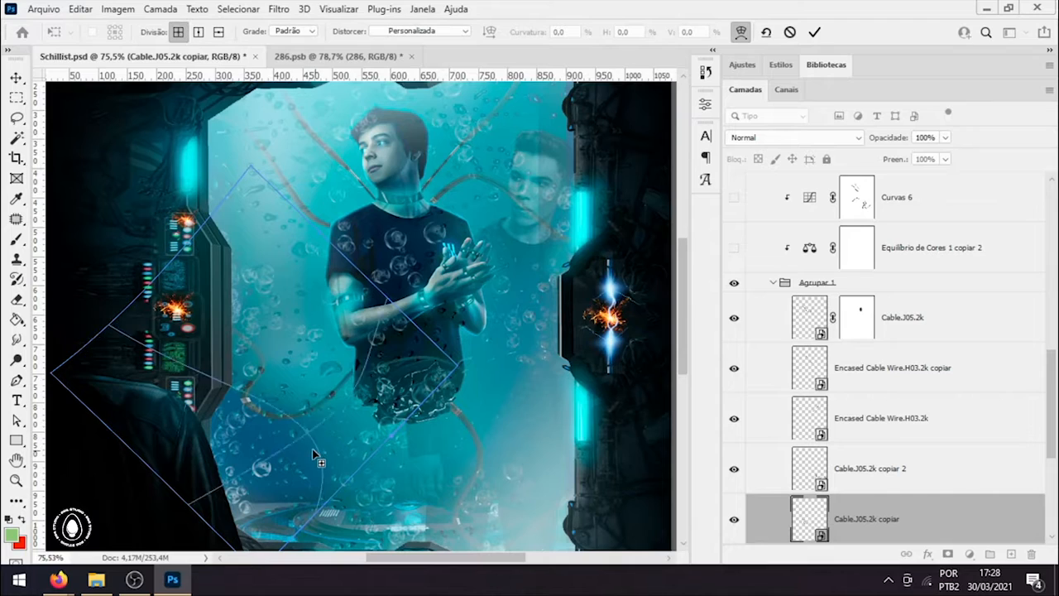
{"action": "left_click", "coordinate": [283, 413]}
{"action": "left_click_drag", "start_coordinate": [283, 413], "coordinate": [287, 398]}
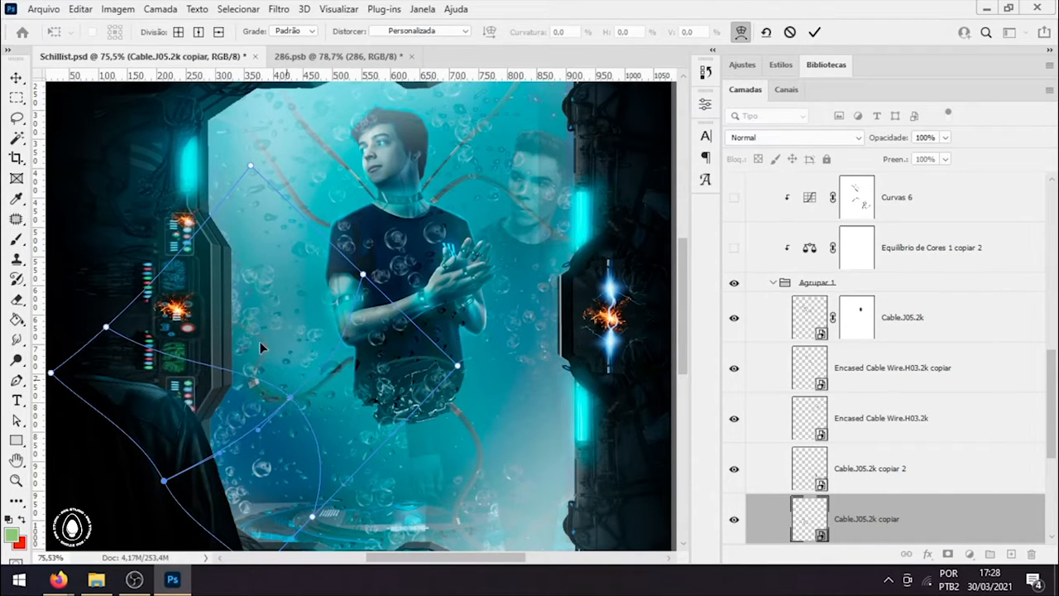
{"action": "key", "text": "Return"}
{"action": "key", "text": "b"}
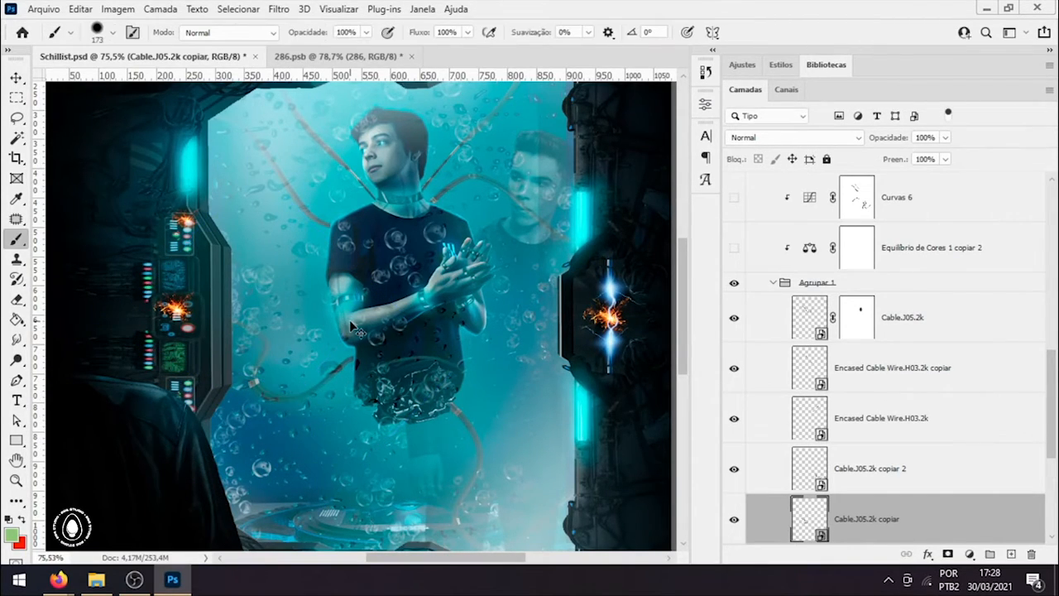
Step: Bend the Cable.J05.2k copiar cable with Puppet Warp by pinning it along its length, shifting the middle pins, and applying the distortion
{"action": "left_click", "coordinate": [118, 10]}
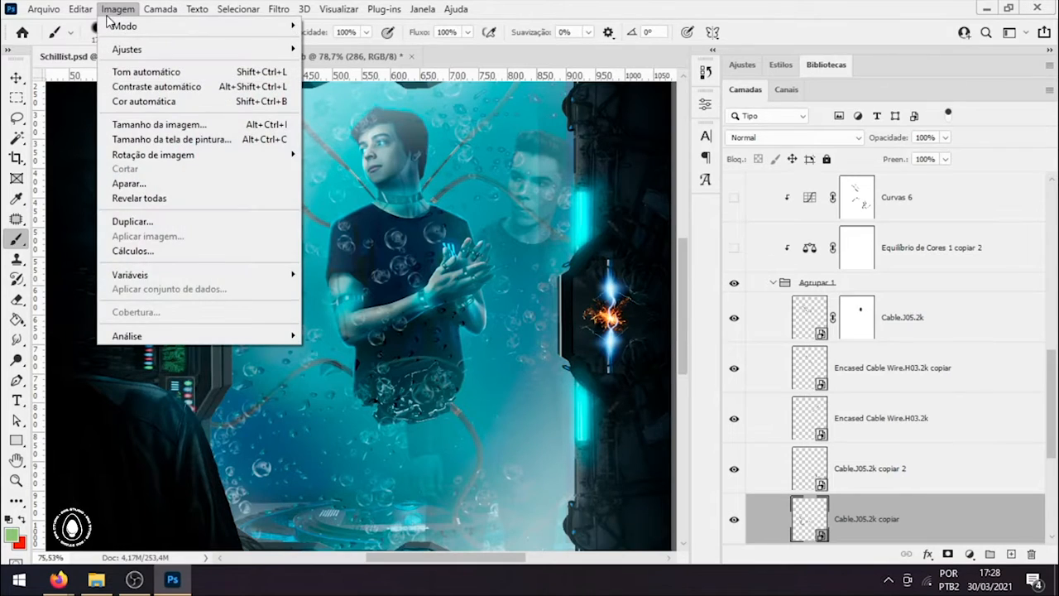
{"action": "mouse_move", "coordinate": [83, 15]}
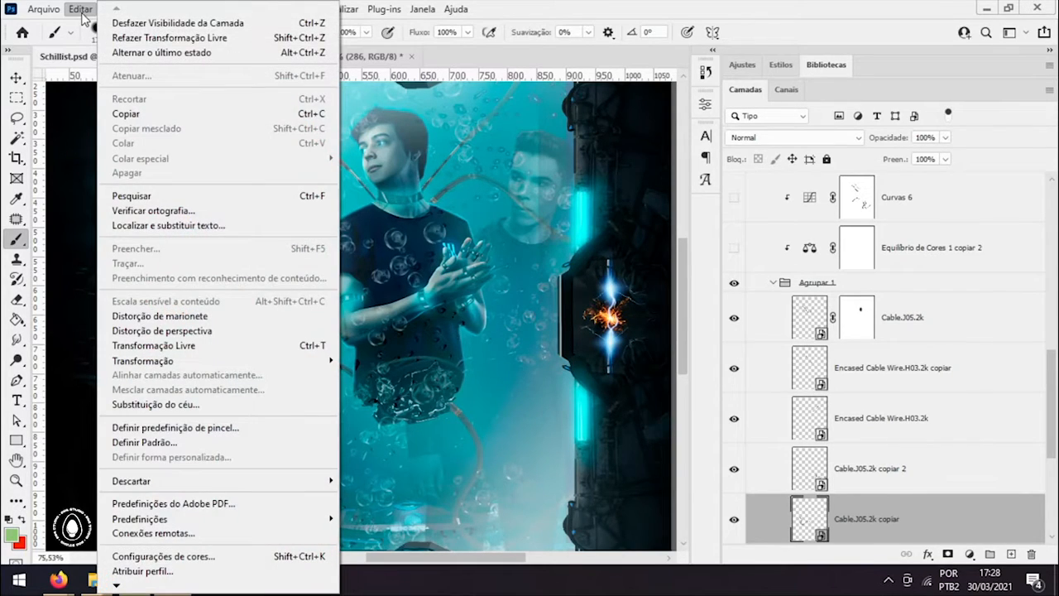
{"action": "left_click", "coordinate": [200, 315]}
{"action": "left_click", "coordinate": [366, 384]}
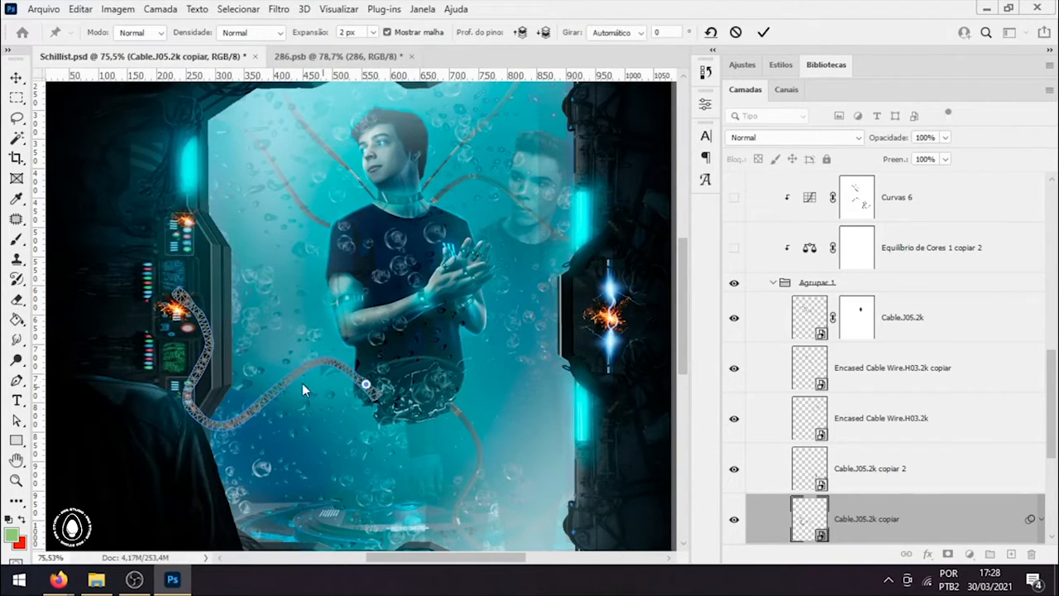
{"action": "left_click", "coordinate": [193, 410]}
{"action": "left_click", "coordinate": [254, 408]}
{"action": "left_click", "coordinate": [315, 363]}
{"action": "left_click_drag", "start_coordinate": [316, 364], "coordinate": [316, 378]}
{"action": "left_click_drag", "start_coordinate": [254, 407], "coordinate": [223, 417]}
{"action": "left_click", "coordinate": [16, 77]}
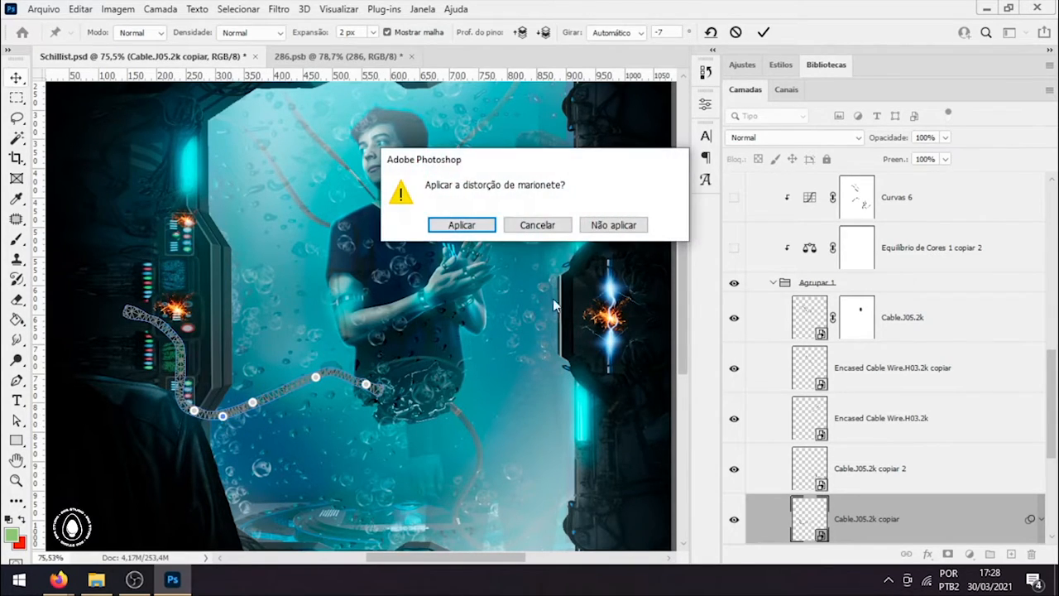
{"action": "left_click", "coordinate": [453, 226]}
Step: Collapse the Agrupar 1 cable subgroup and show the Equilíbrio de Cores 1 copiar 2 adjustment clipped to it
{"action": "key", "text": "ctrl"}
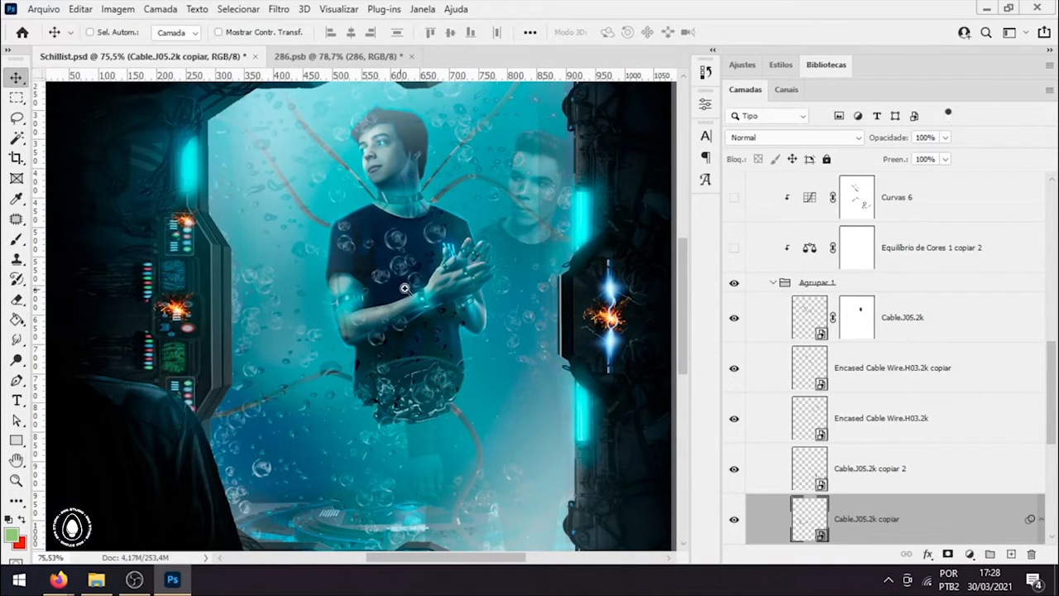
{"action": "scroll", "coordinate": [324, 301], "scroll_direction": "down", "scroll_amount": 2}
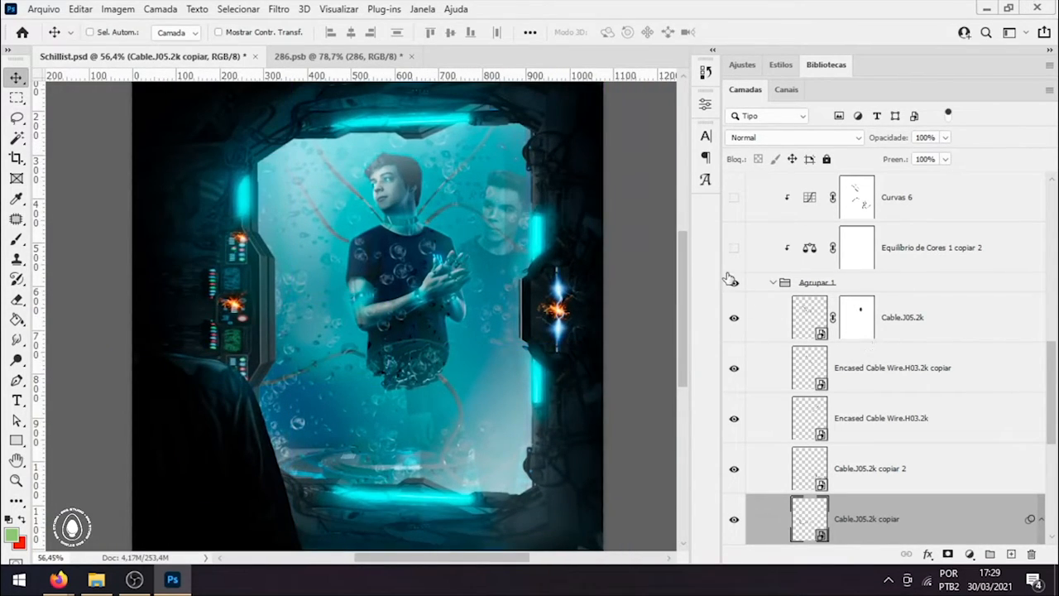
{"action": "scroll", "coordinate": [729, 279], "scroll_direction": "up", "scroll_amount": 2}
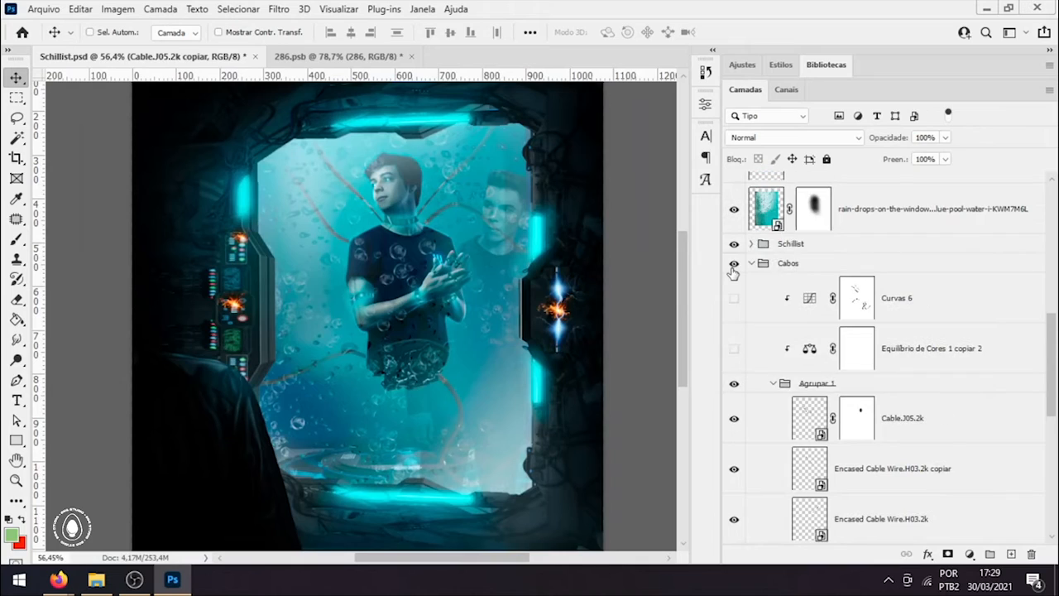
{"action": "left_click", "coordinate": [778, 383]}
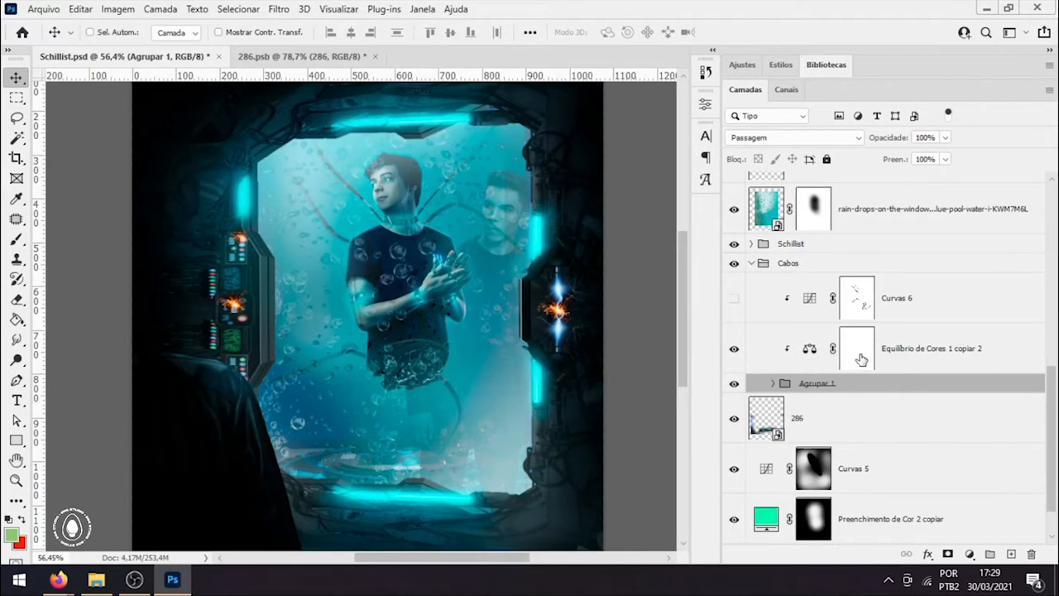
{"action": "left_click", "coordinate": [944, 363]}
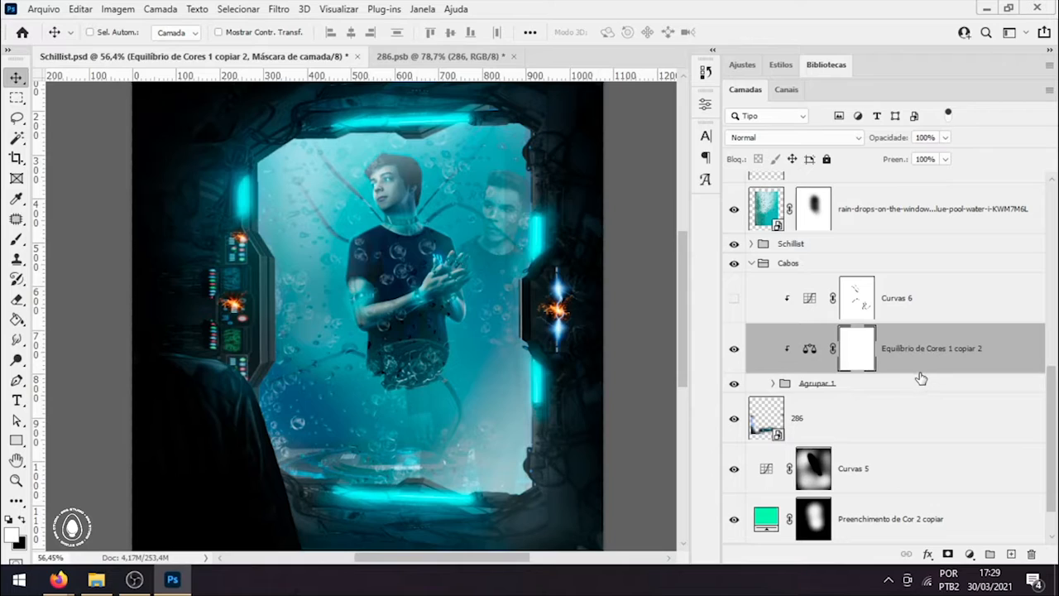
Step: Show the Curvas 6 adjustment that shades the cables, and collapse the Cabos group
{"action": "left_click", "coordinate": [733, 299]}
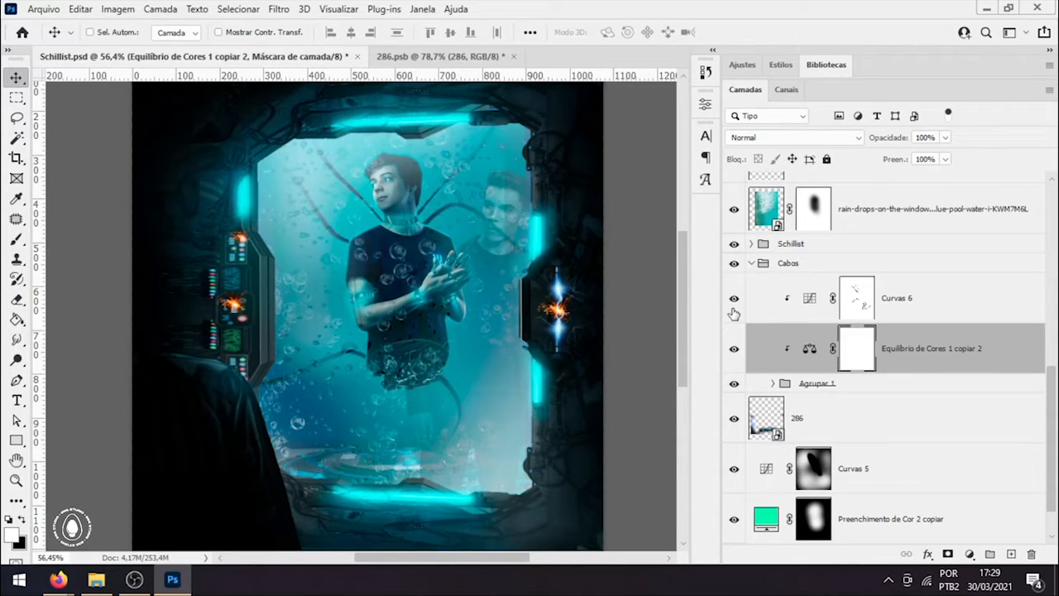
{"action": "left_click", "coordinate": [894, 317]}
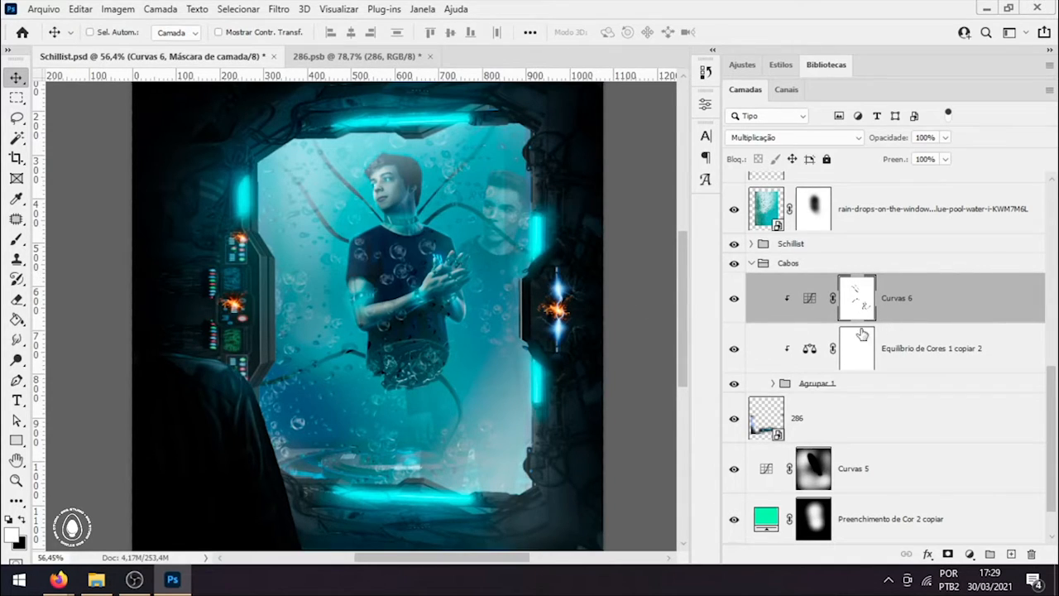
{"action": "left_click", "coordinate": [751, 263]}
Step: Hide the Filtor de Cor group, show the Texture layer, and inspect its particles up close and across the whole poster
{"action": "scroll", "coordinate": [930, 381], "scroll_direction": "up", "scroll_amount": 10}
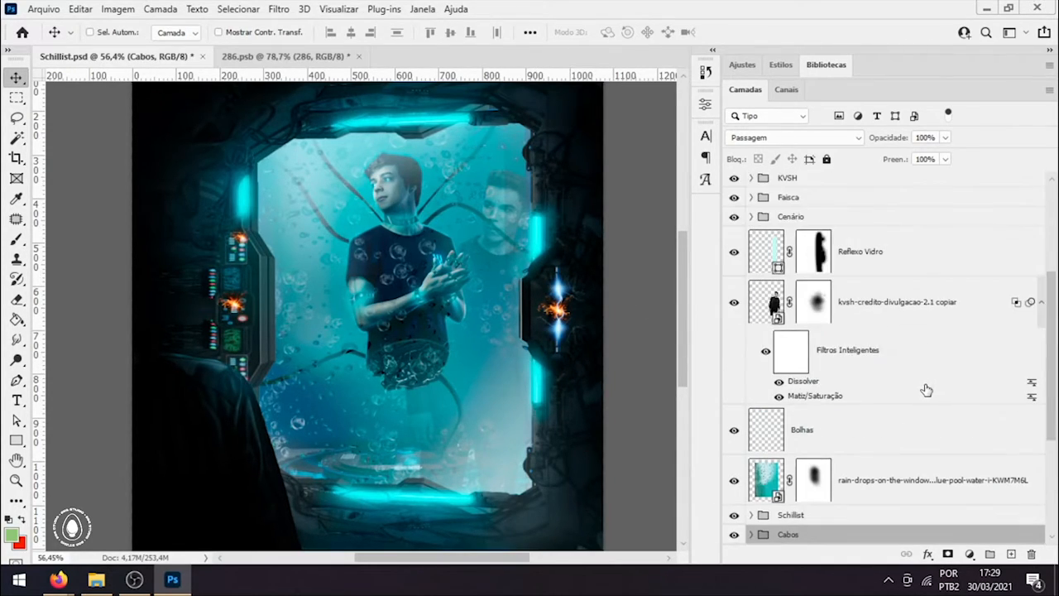
{"action": "scroll", "coordinate": [876, 338], "scroll_direction": "up", "scroll_amount": 1}
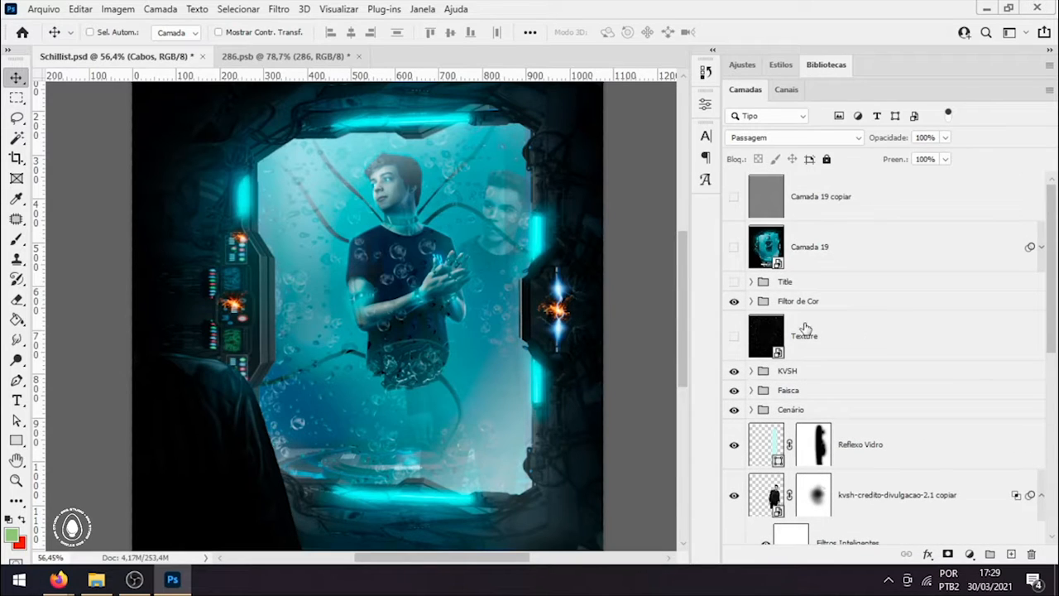
{"action": "left_click_drag", "start_coordinate": [552, 290], "coordinate": [478, 312]}
{"action": "left_click", "coordinate": [734, 301]}
{"action": "left_click", "coordinate": [734, 339]}
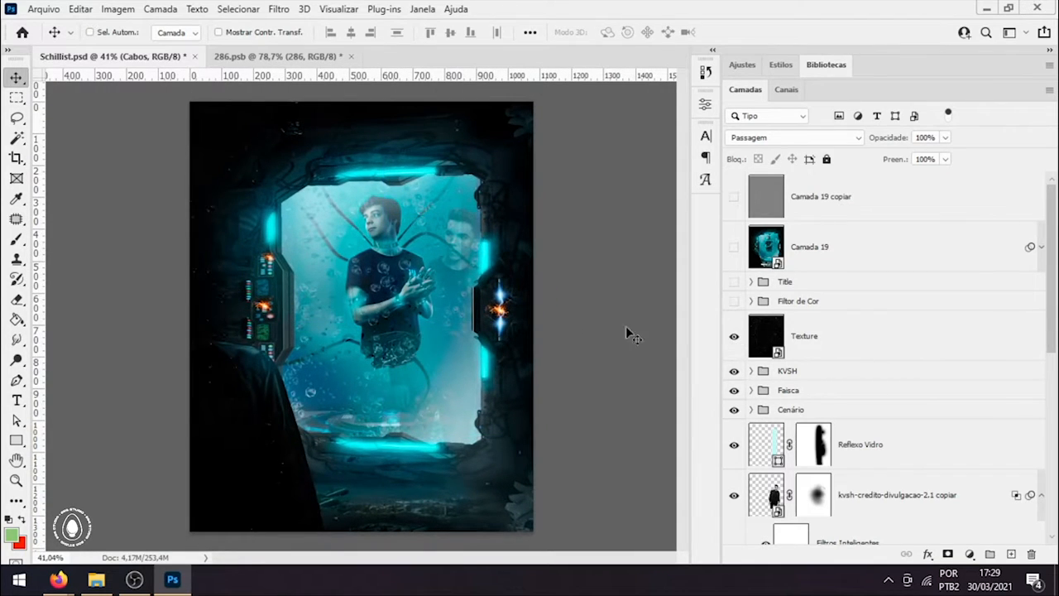
{"action": "left_click_drag", "start_coordinate": [265, 265], "coordinate": [362, 276]}
{"action": "left_click", "coordinate": [858, 331]}
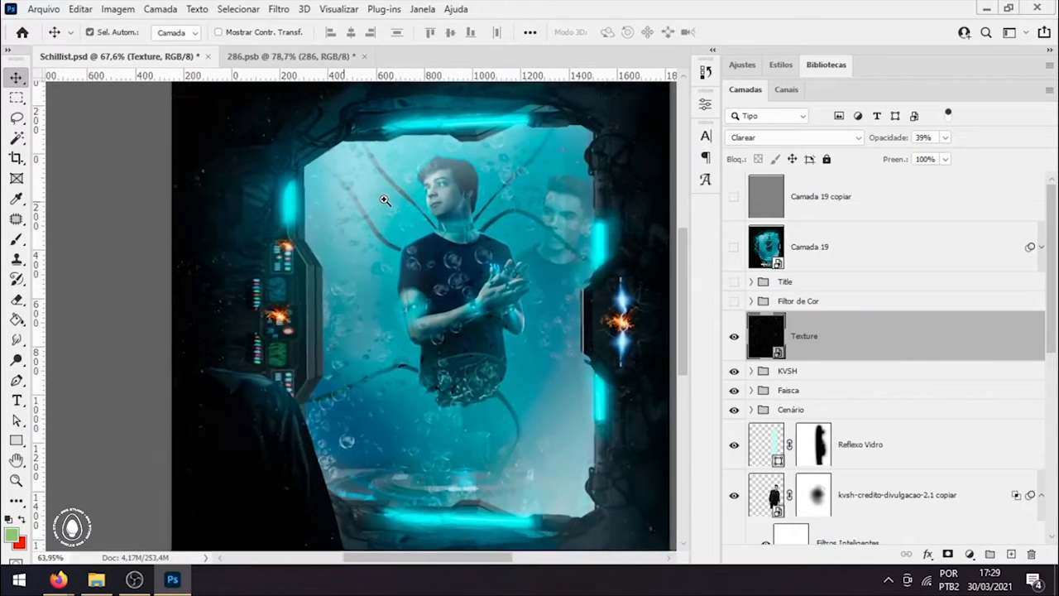
{"action": "left_click_drag", "start_coordinate": [568, 279], "coordinate": [536, 282]}
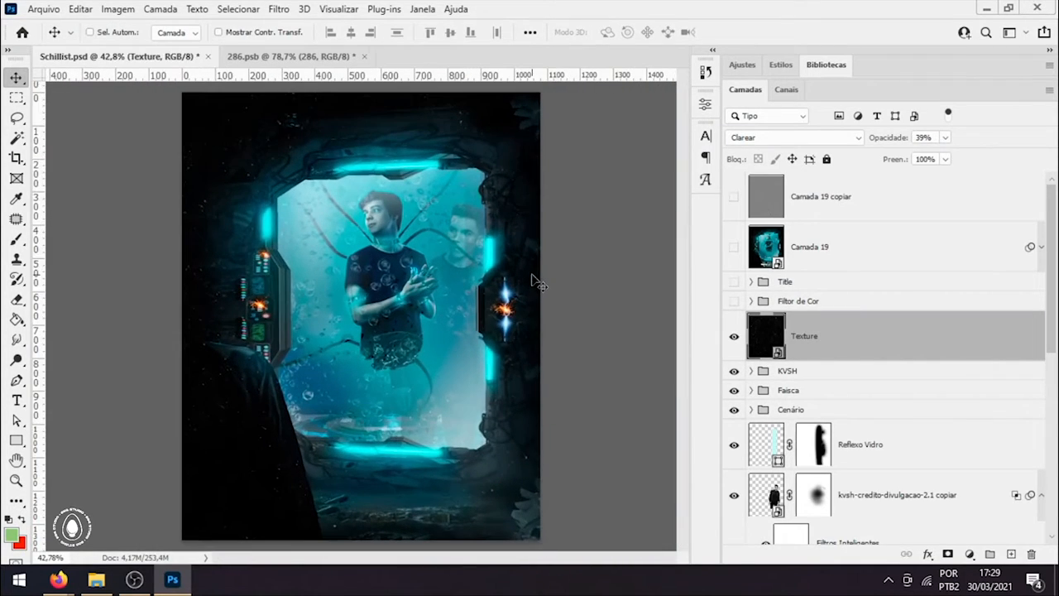
Step: Show and expand the Filtor de Cor group, and turn on its Pesquisa de cores 1 adjustment
{"action": "left_click", "coordinate": [734, 301]}
{"action": "left_click", "coordinate": [751, 301]}
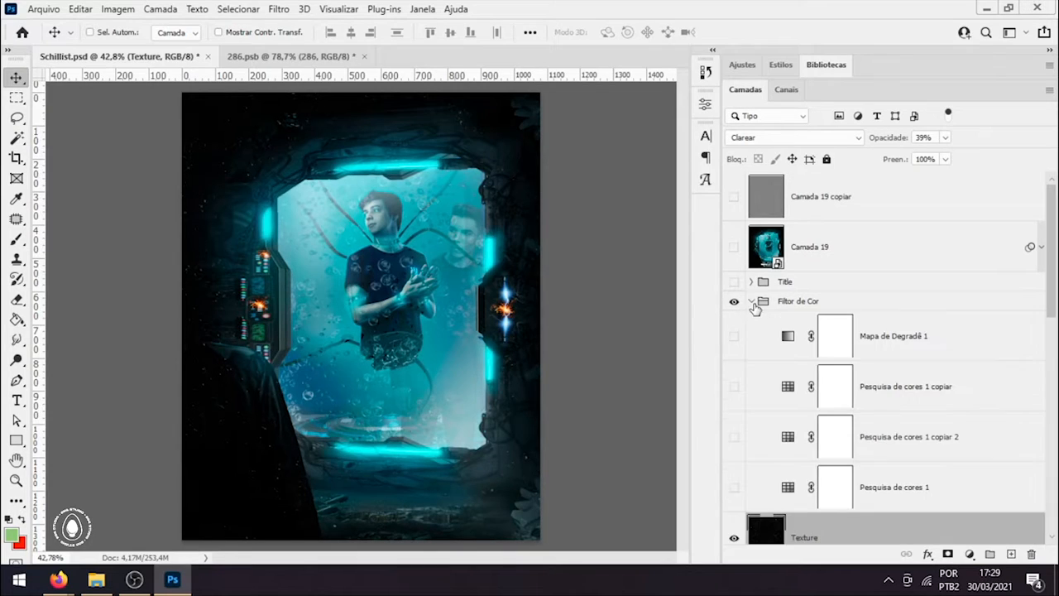
{"action": "scroll", "coordinate": [864, 364], "scroll_direction": "down", "scroll_amount": 1}
{"action": "key", "text": "shift+alt+n"}
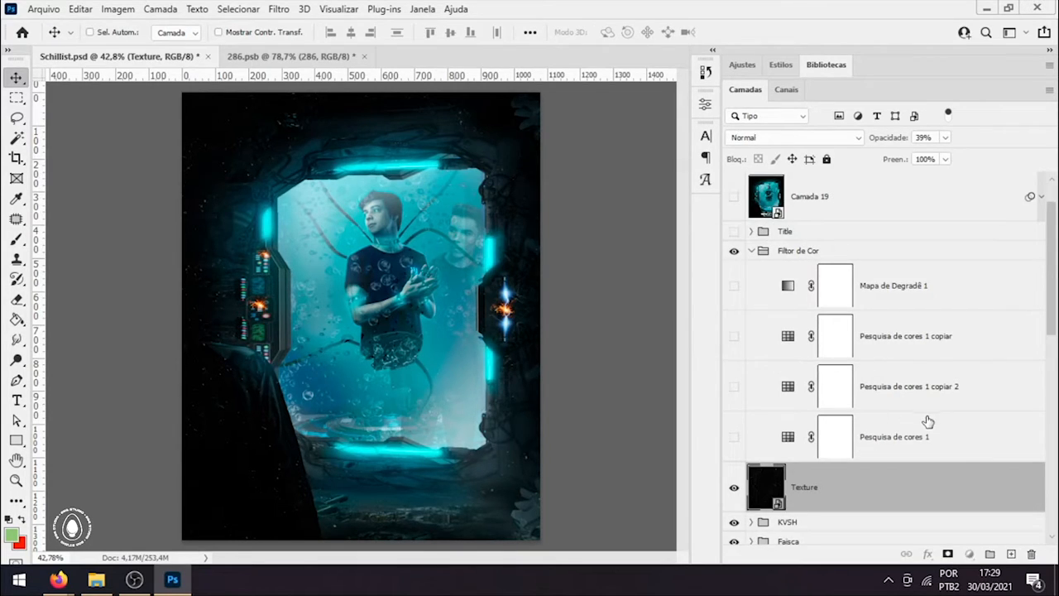
{"action": "left_click", "coordinate": [745, 443]}
{"action": "left_click", "coordinate": [734, 437]}
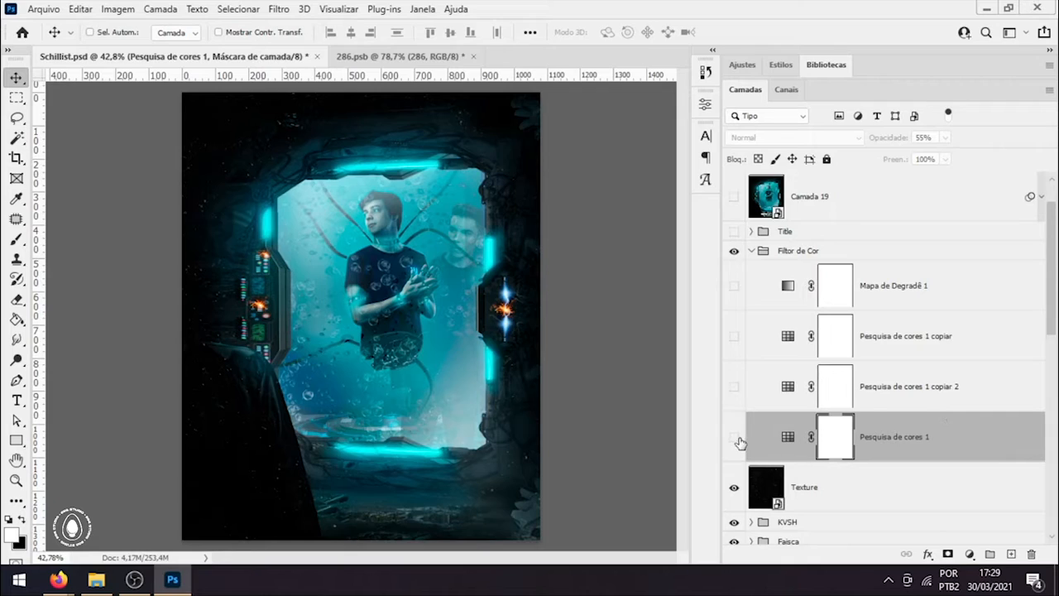
{"action": "left_click", "coordinate": [734, 387]}
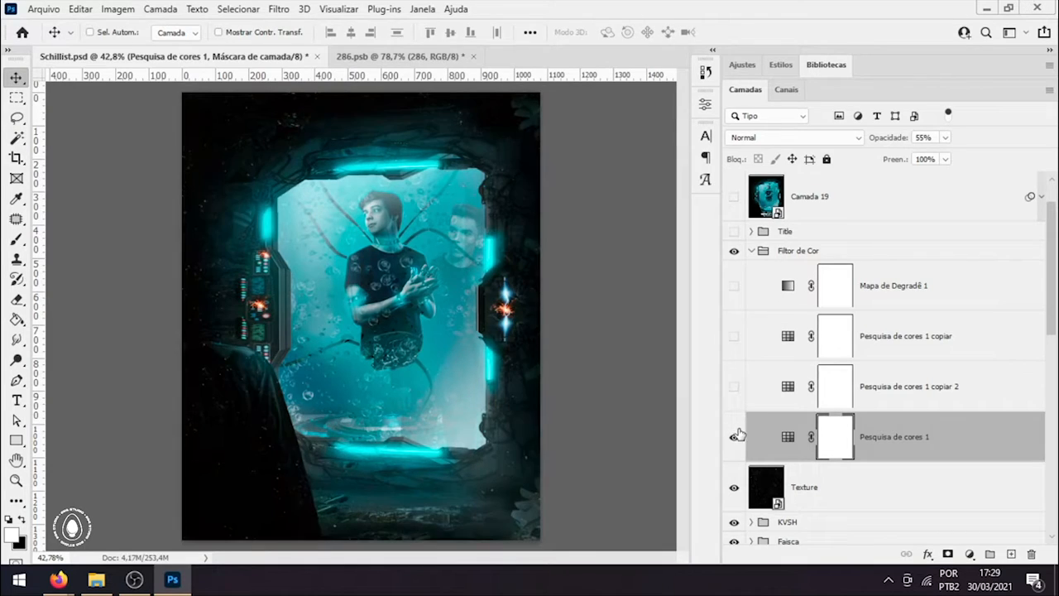
{"action": "left_click", "coordinate": [736, 438]}
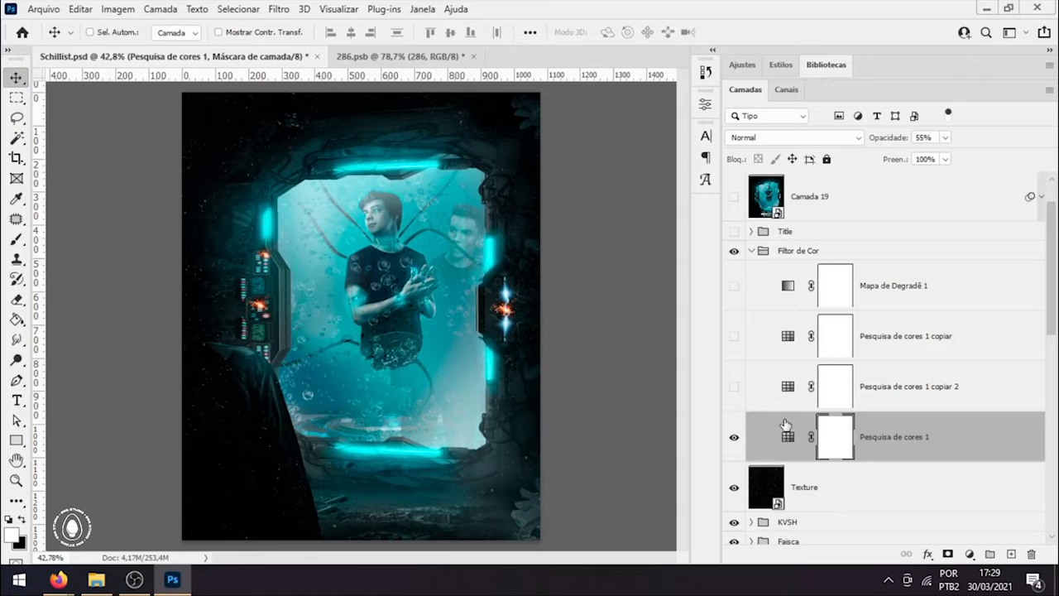
Step: Show the Pesquisa de cores 1 copiar 2 and Pesquisa de cores 1 copiar adjustments
{"action": "left_click", "coordinate": [735, 388]}
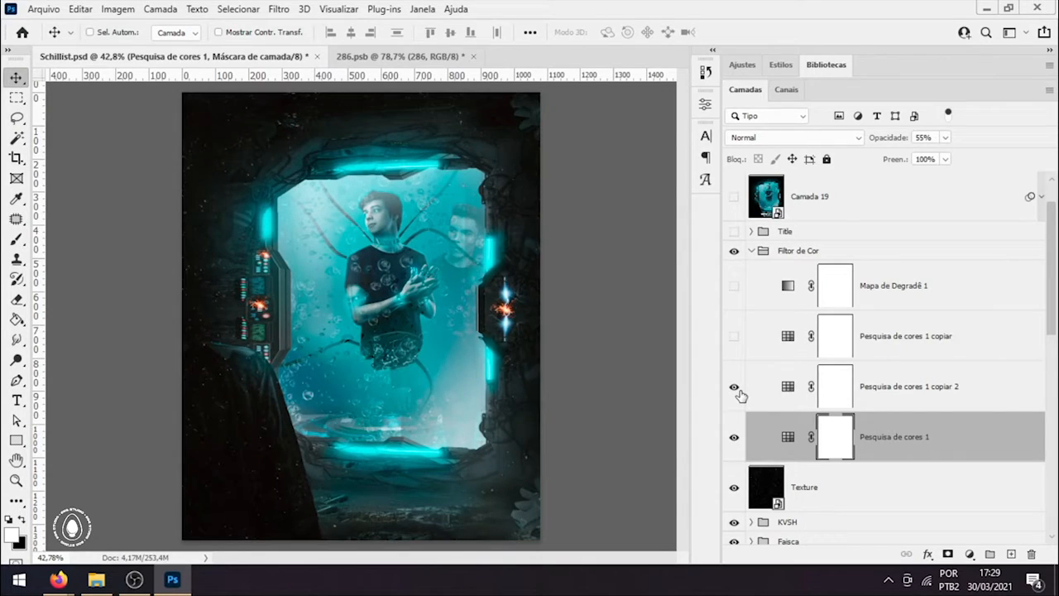
{"action": "left_click", "coordinate": [784, 393]}
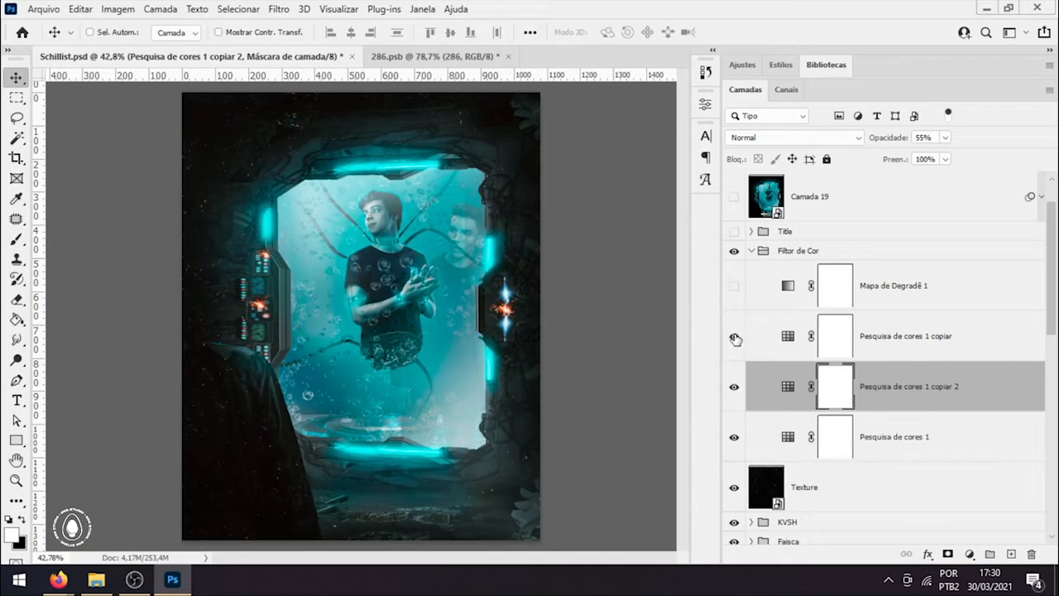
{"action": "key", "text": "shift+alt+f"}
Step: Show the Mapa de Degradê 1 adjustment, and view its gradient settings
{"action": "left_click", "coordinate": [735, 289]}
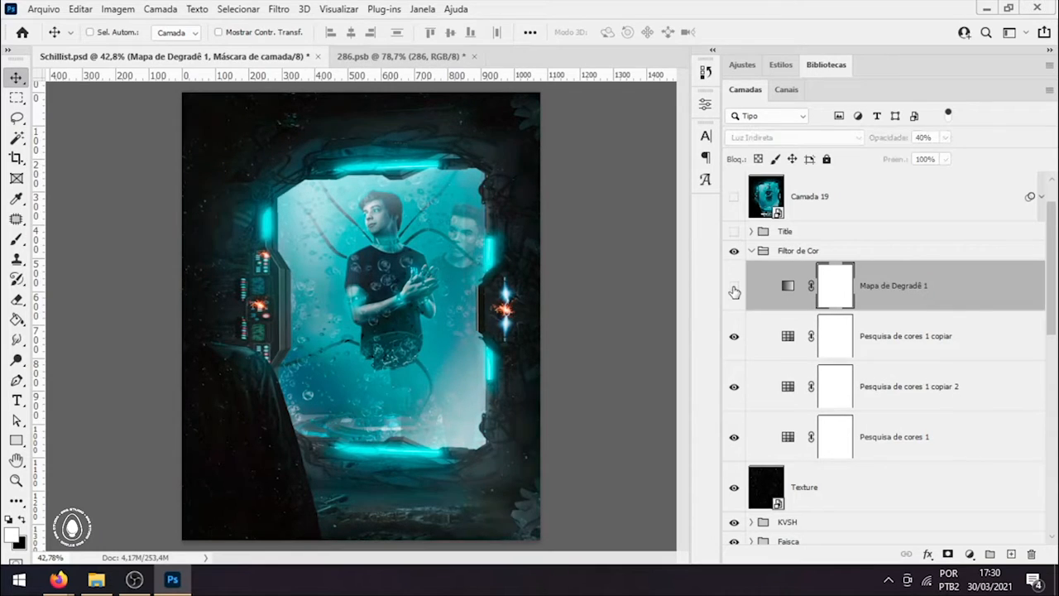
{"action": "left_click", "coordinate": [735, 290]}
{"action": "double_click", "coordinate": [790, 288]}
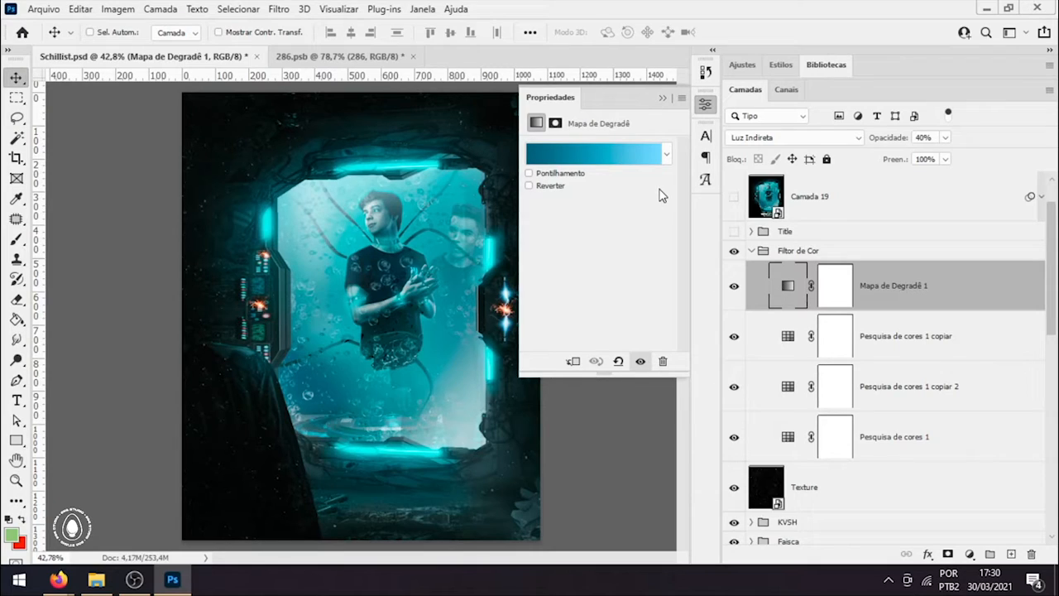
{"action": "left_click", "coordinate": [663, 99]}
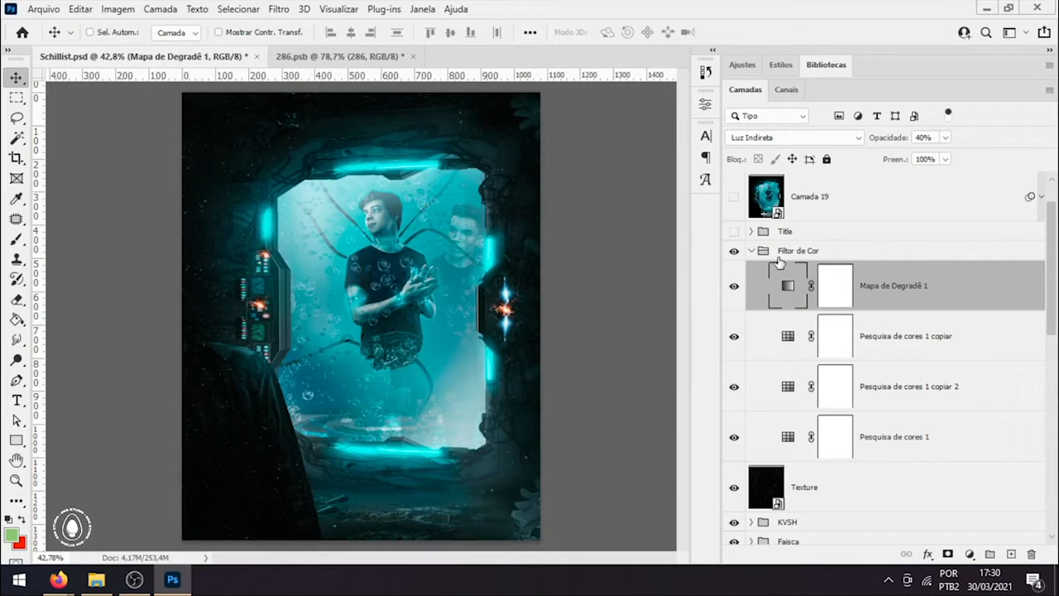
Step: Show the Title group with the poster's text, and collapse the Filtor de Cor group
{"action": "left_click", "coordinate": [733, 232]}
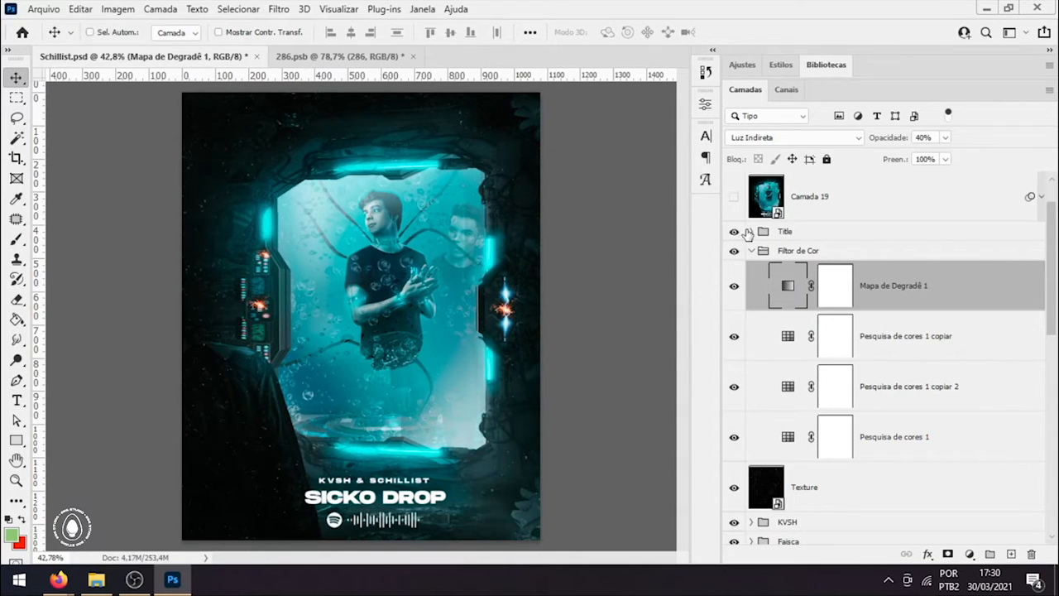
{"action": "left_click", "coordinate": [751, 251]}
{"action": "scroll", "coordinate": [799, 248], "scroll_direction": "up", "scroll_amount": 2}
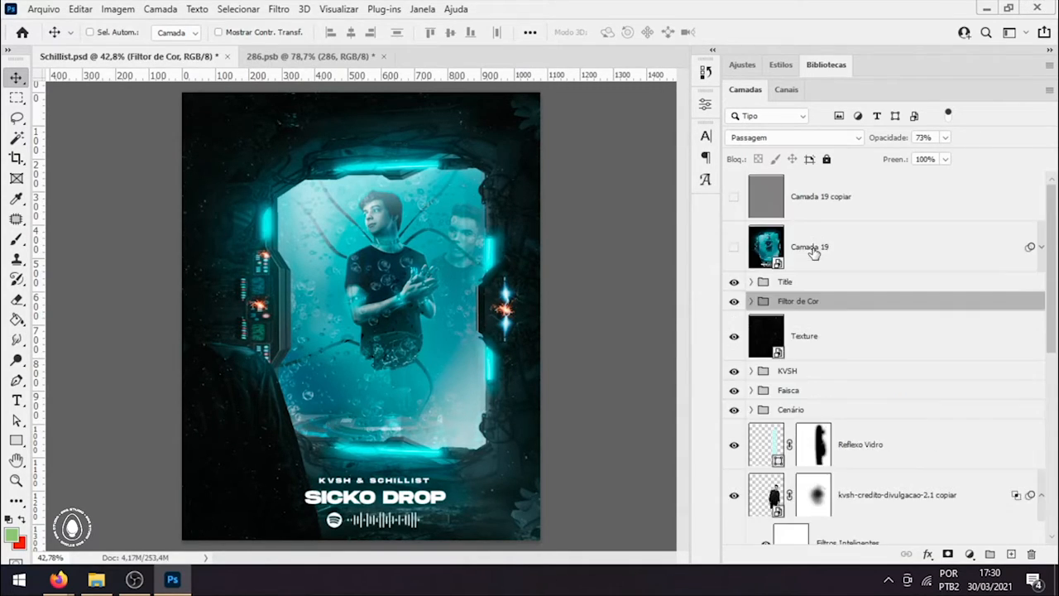
Step: Expand the smart filters of the Camada 19 layer and make the layer visible
{"action": "left_click", "coordinate": [1042, 247]}
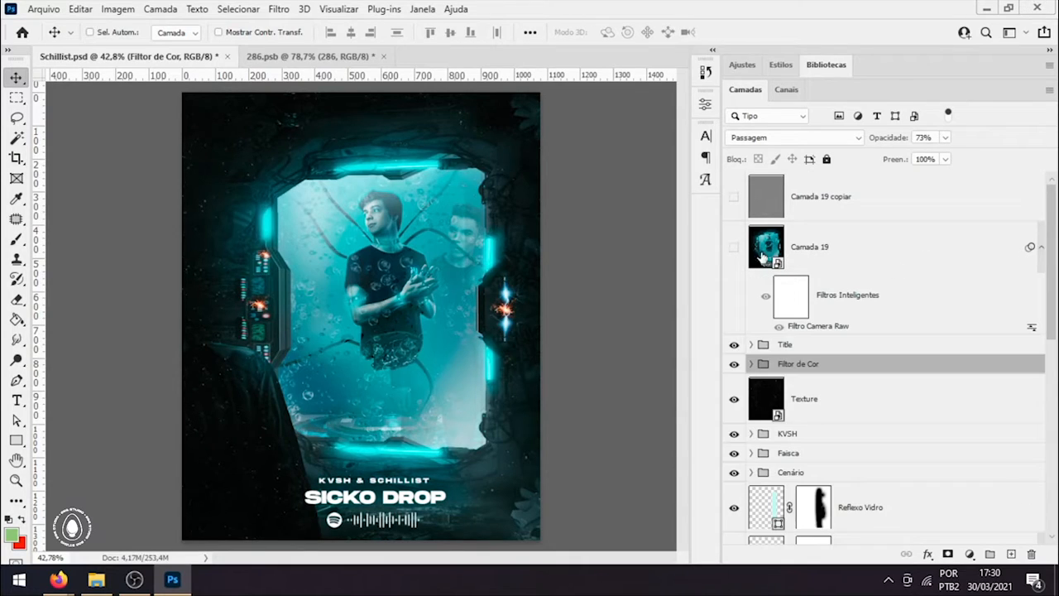
{"action": "left_click", "coordinate": [735, 248]}
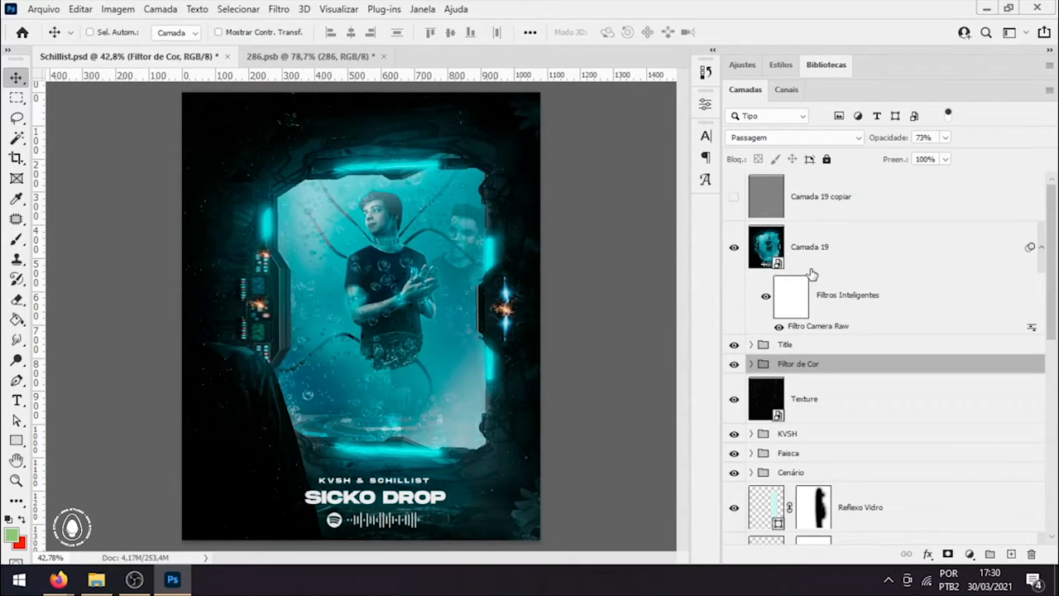
{"action": "left_click", "coordinate": [818, 332]}
Step: Stamp all visible layers into a merged layer above the Title group, and delete that merged layer
{"action": "left_click", "coordinate": [810, 344]}
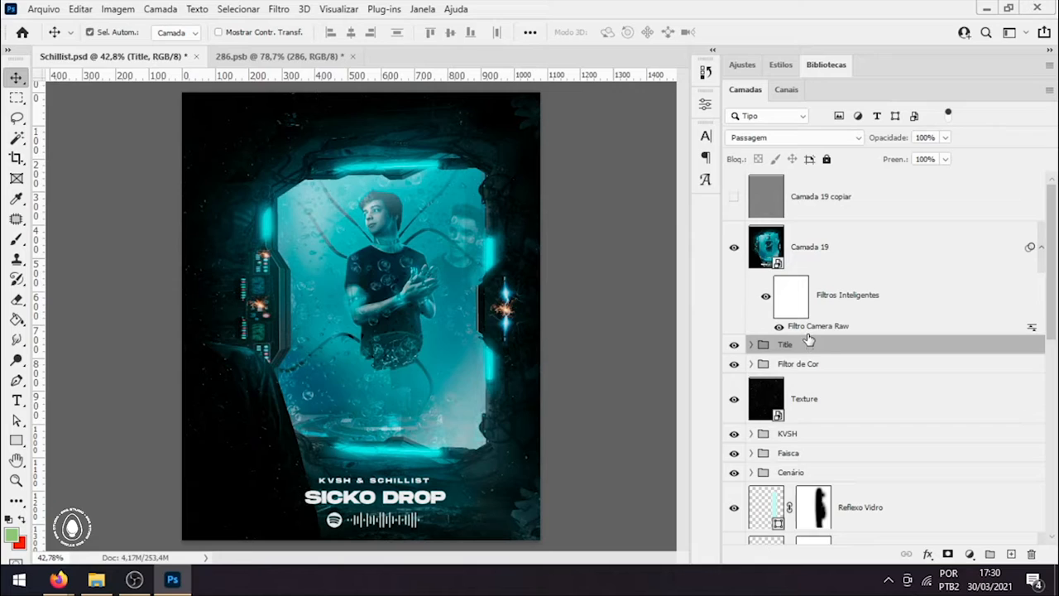
{"action": "key", "text": "ctrl+alt+shift+e"}
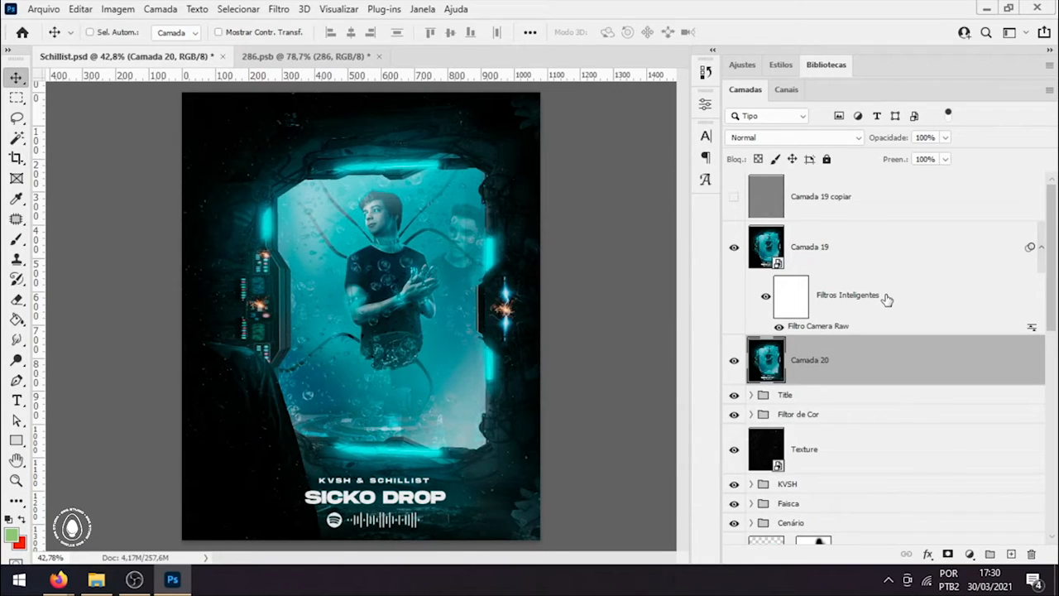
{"action": "key", "text": "Delete"}
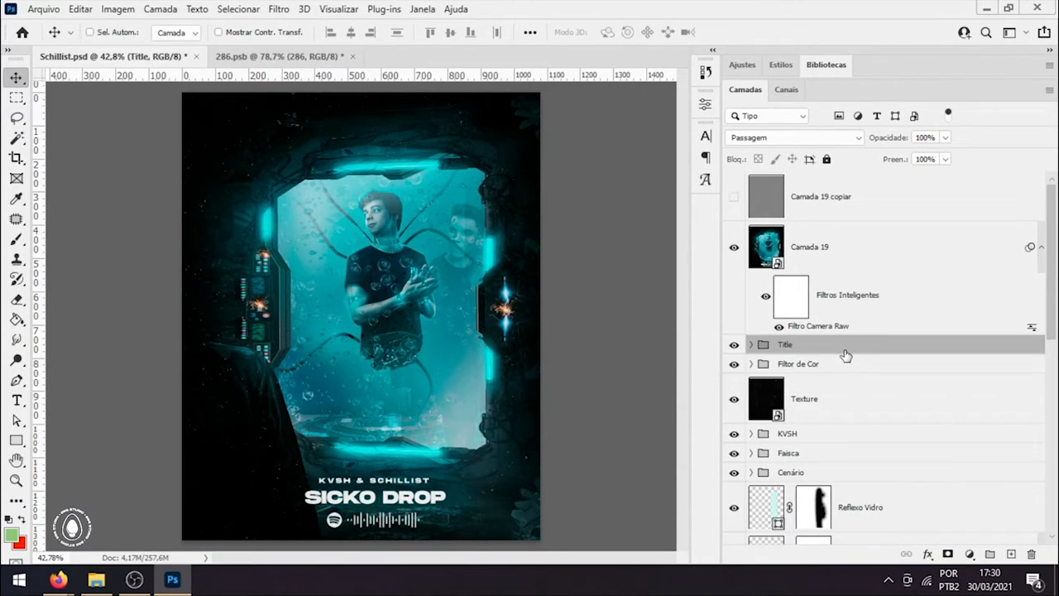
Step: Review the Camera Raw filter's basic settings on the Camada 19 layer, and close them without applying changes
{"action": "left_click", "coordinate": [812, 242]}
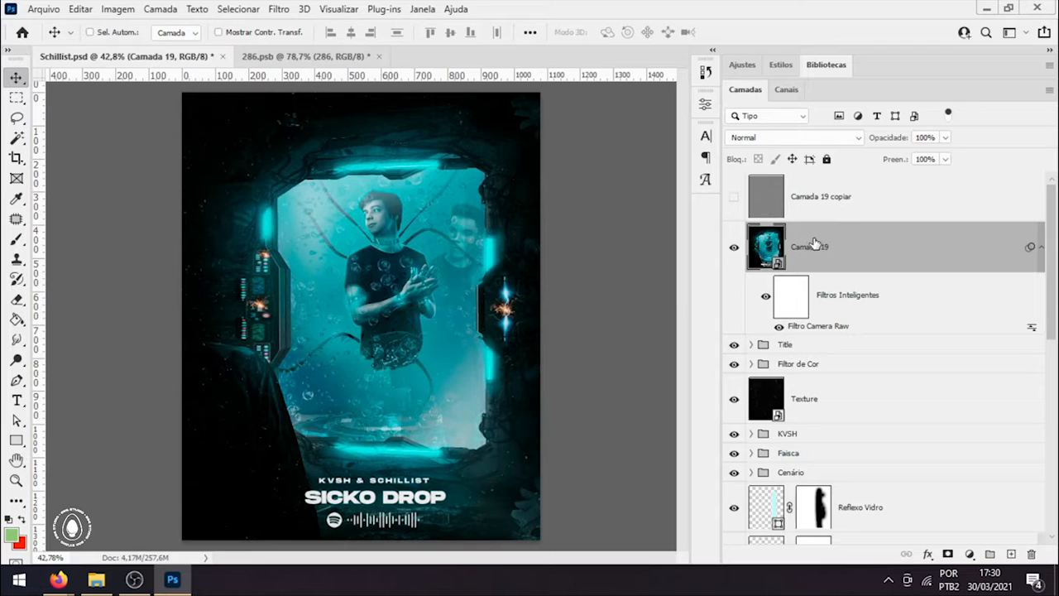
{"action": "double_click", "coordinate": [825, 325]}
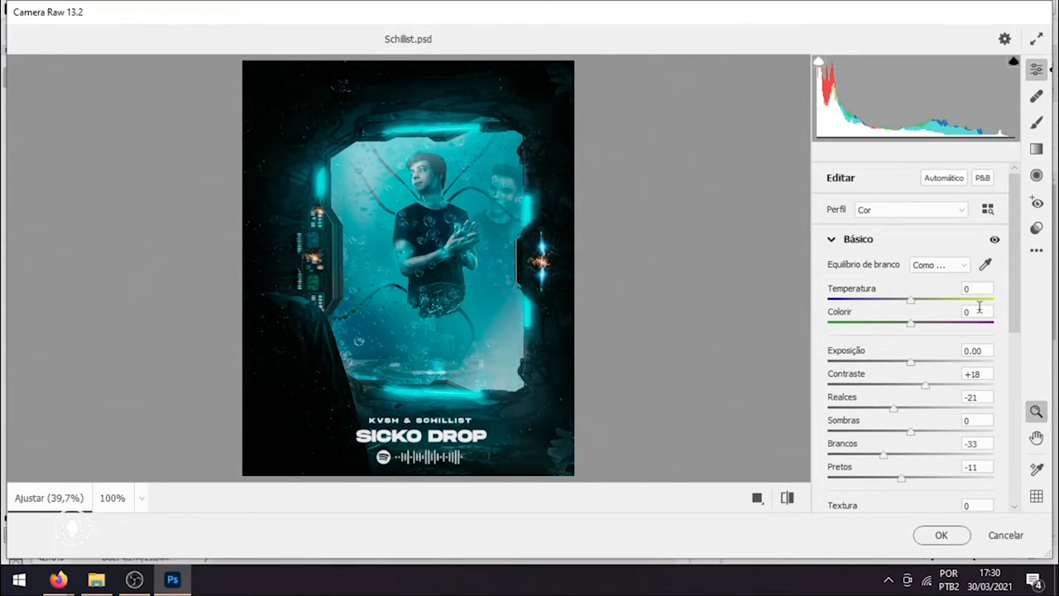
{"action": "scroll", "coordinate": [964, 350], "scroll_direction": "down", "scroll_amount": 1}
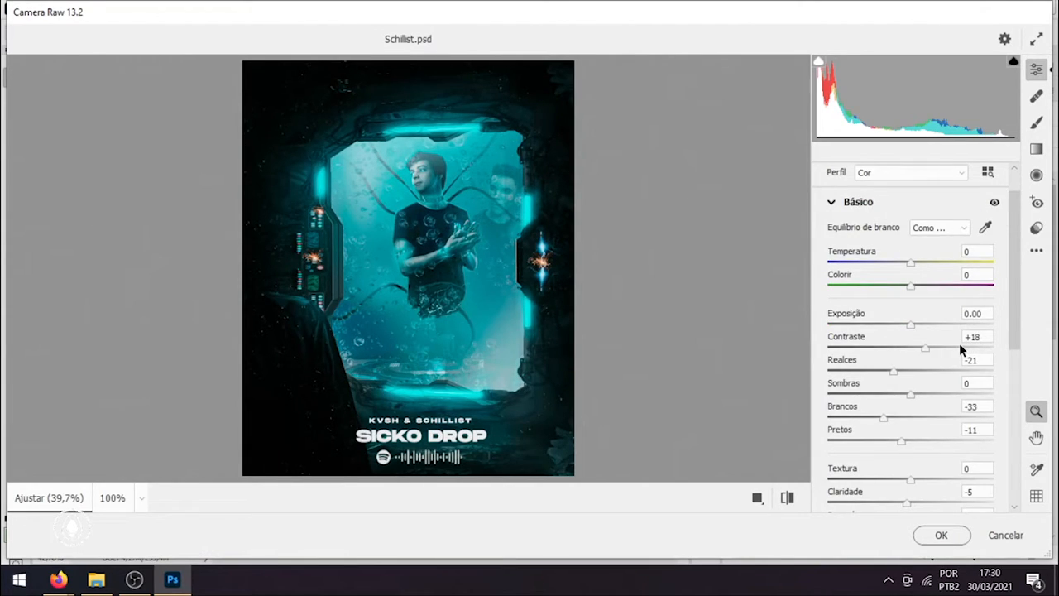
{"action": "scroll", "coordinate": [959, 343], "scroll_direction": "down", "scroll_amount": 1}
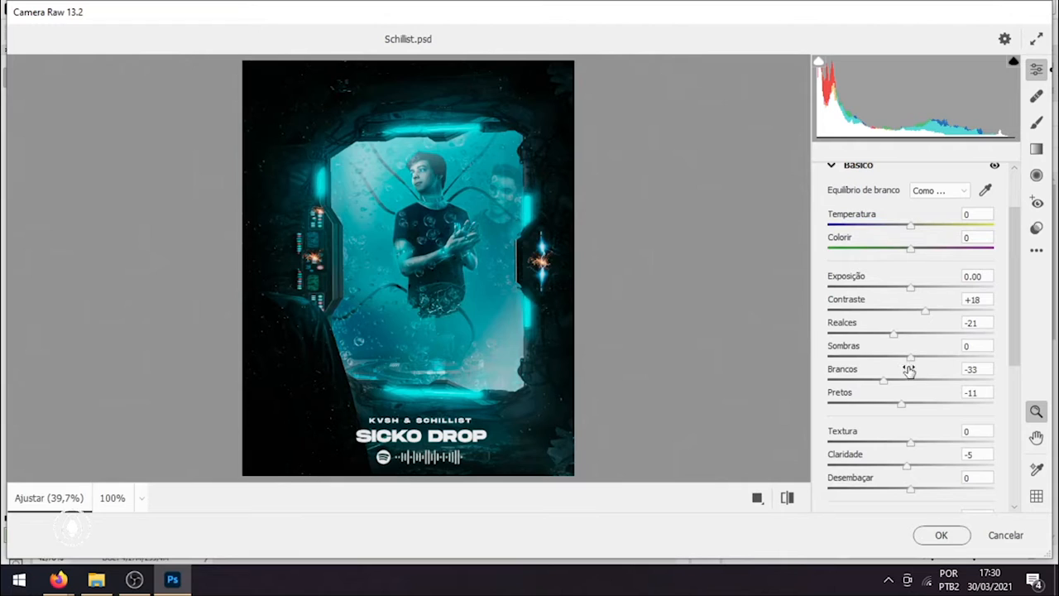
{"action": "left_click", "coordinate": [996, 533]}
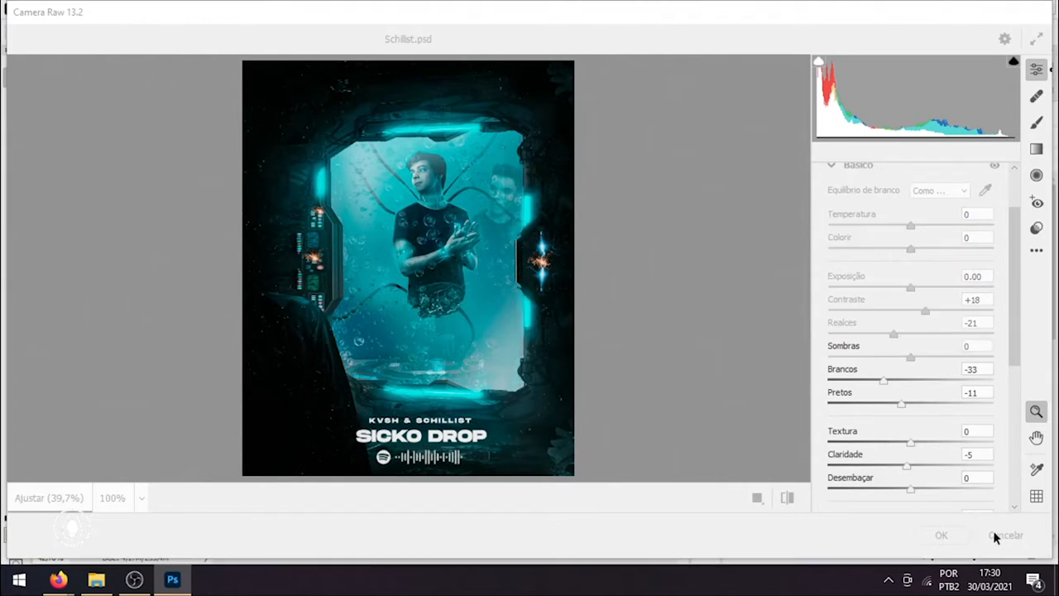
Step: Turn the smart filters of Camada 19 off and on repeatedly to compare the poster before and after Camera Raw
{"action": "left_click", "coordinate": [767, 298]}
{"action": "left_click", "coordinate": [767, 298]}
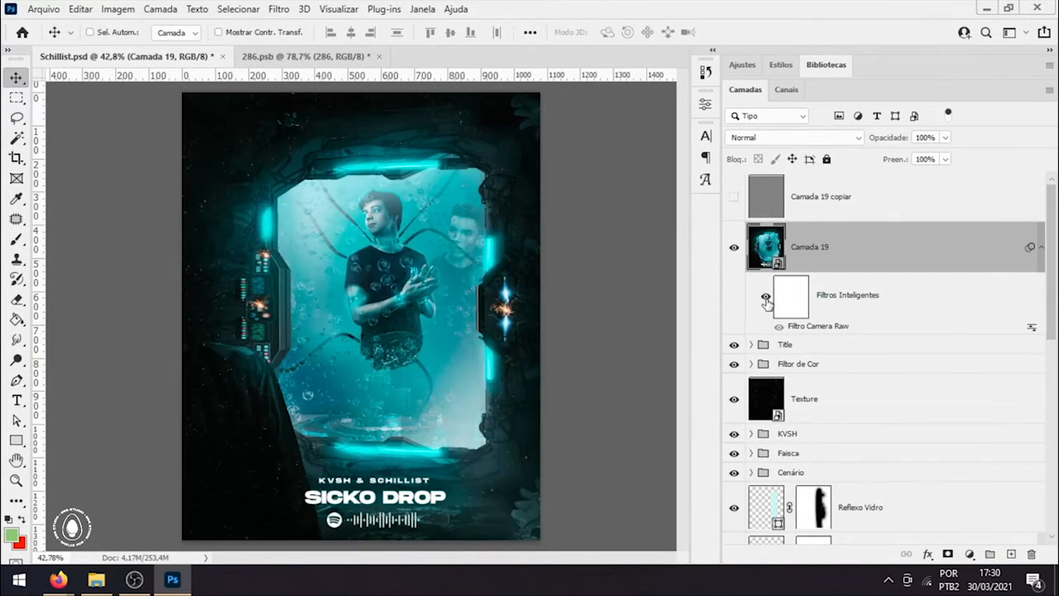
{"action": "left_click", "coordinate": [766, 298]}
{"action": "left_click", "coordinate": [767, 298]}
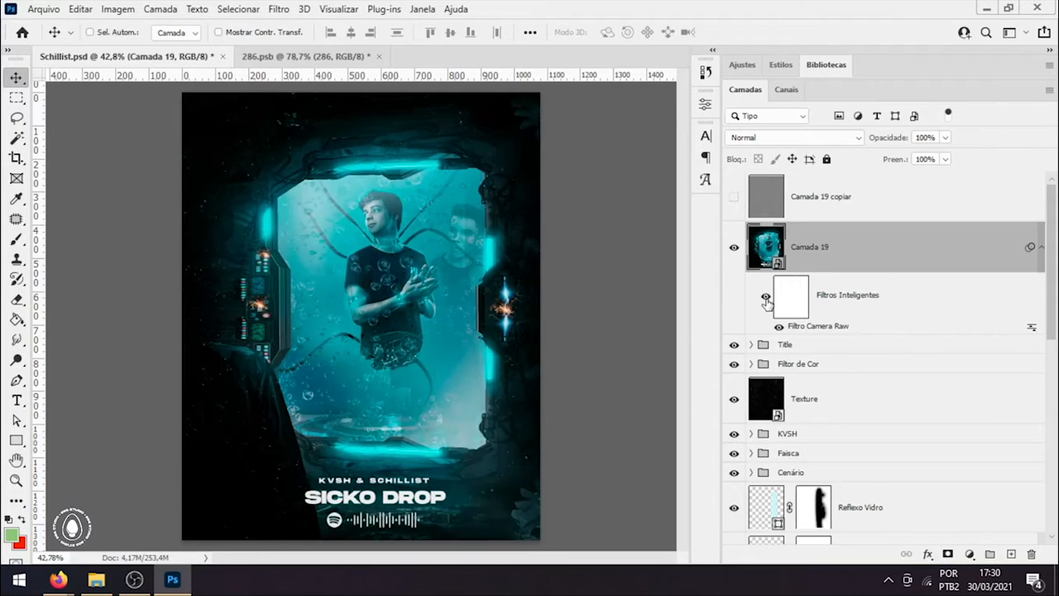
{"action": "left_click", "coordinate": [766, 298]}
{"action": "left_click", "coordinate": [767, 298]}
Step: Show the Camada 19 copiar layer, and compare the poster with and without this gray overlay
{"action": "left_click", "coordinate": [843, 206]}
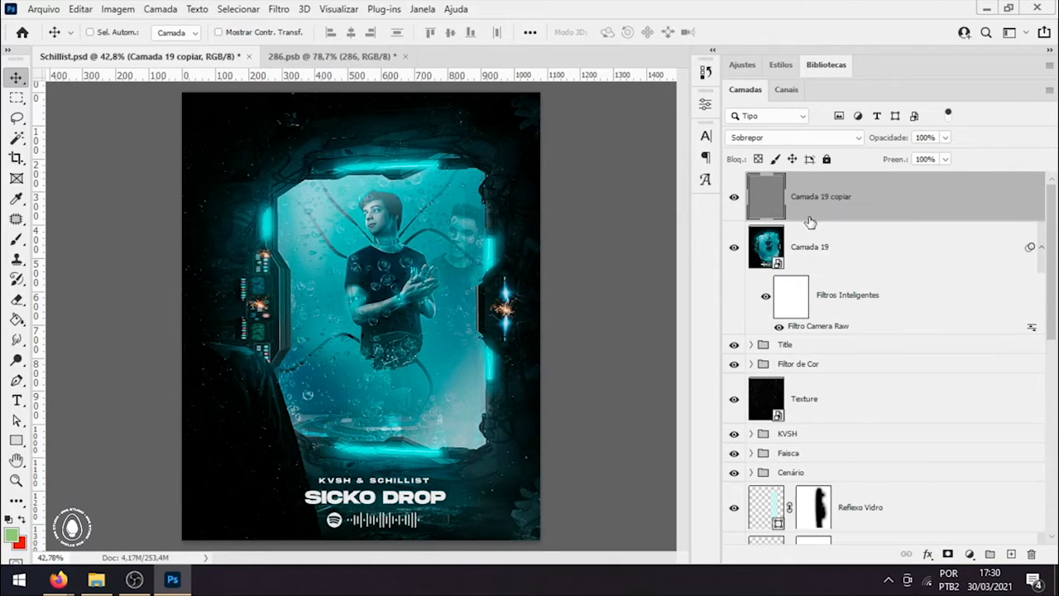
{"action": "mouse_move", "coordinate": [469, 229]}
{"action": "left_mouse_down"}
{"action": "mouse_move", "coordinate": [523, 220]}
{"action": "mouse_move", "coordinate": [442, 227]}
{"action": "mouse_move", "coordinate": [457, 227]}
{"action": "left_mouse_up"}
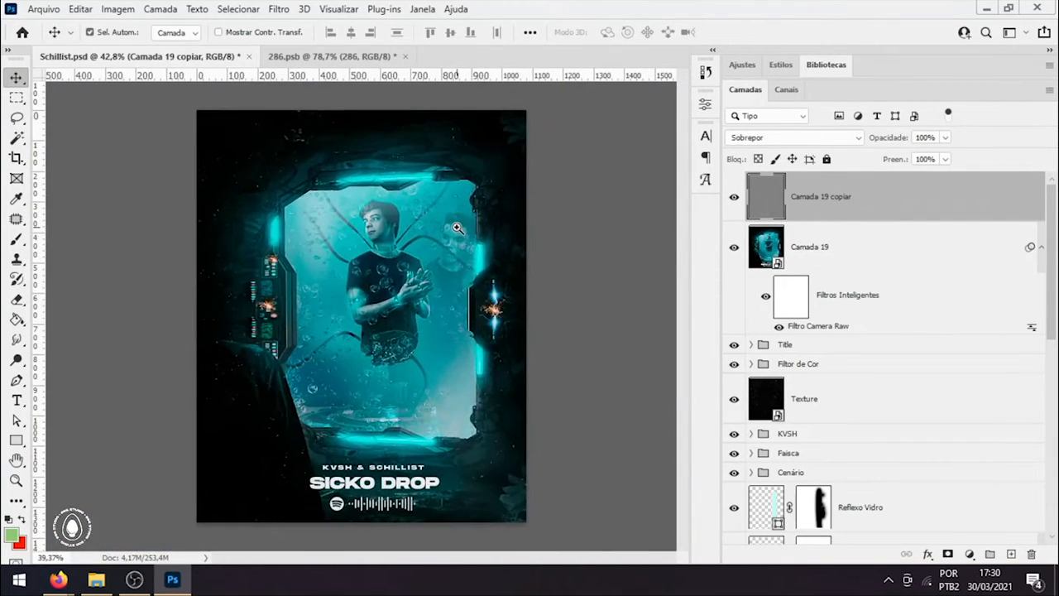
{"action": "left_click", "coordinate": [279, 9]}
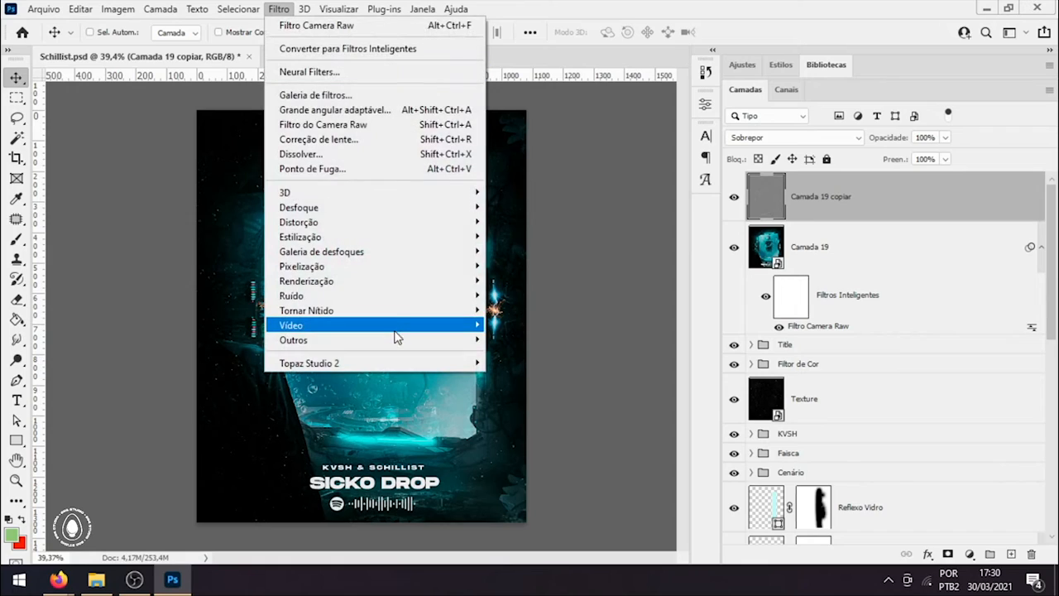
{"action": "mouse_move", "coordinate": [394, 339]}
{"action": "left_click", "coordinate": [877, 208]}
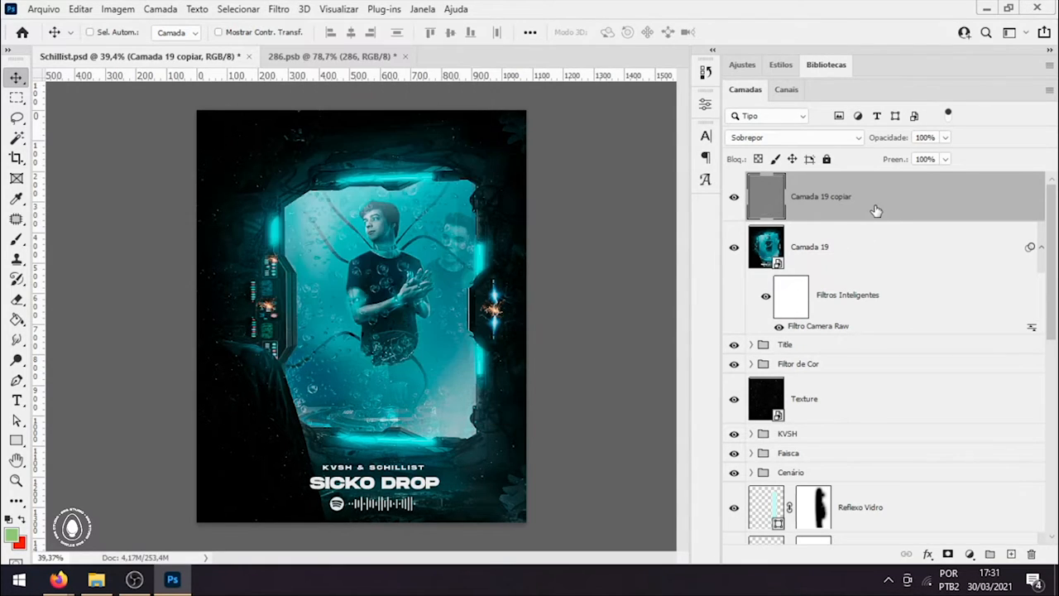
{"action": "left_click", "coordinate": [734, 197]}
{"action": "left_click", "coordinate": [734, 197]}
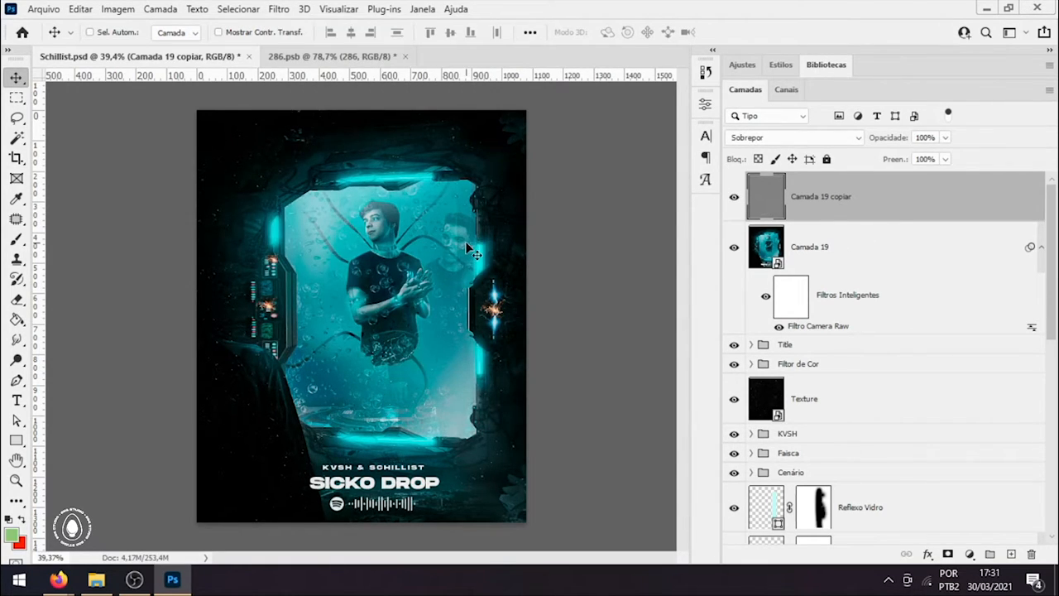